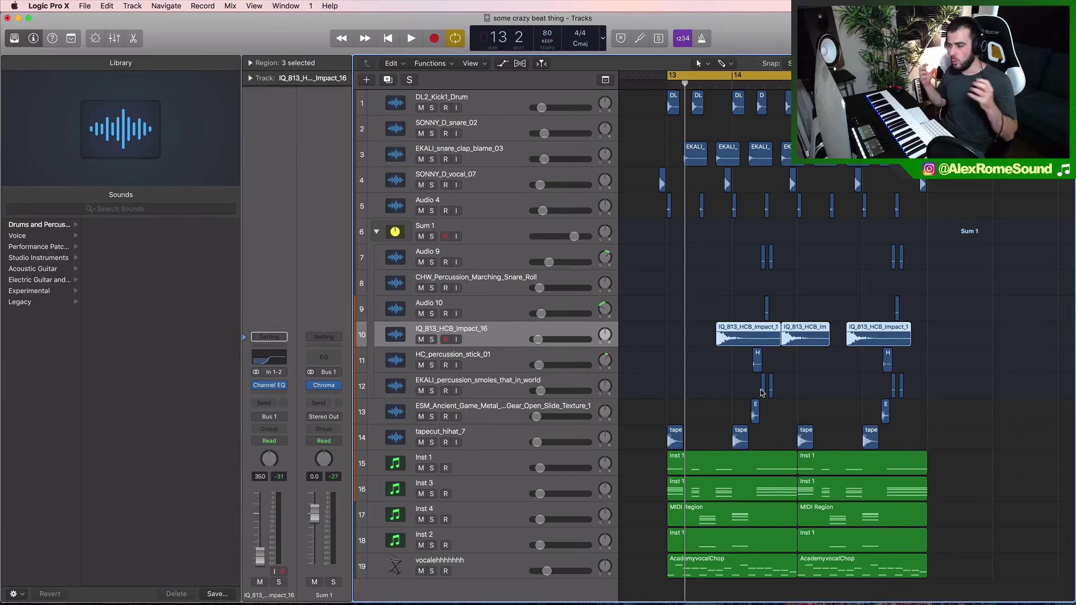
pyautogui.scroll(-1, 992, 539)
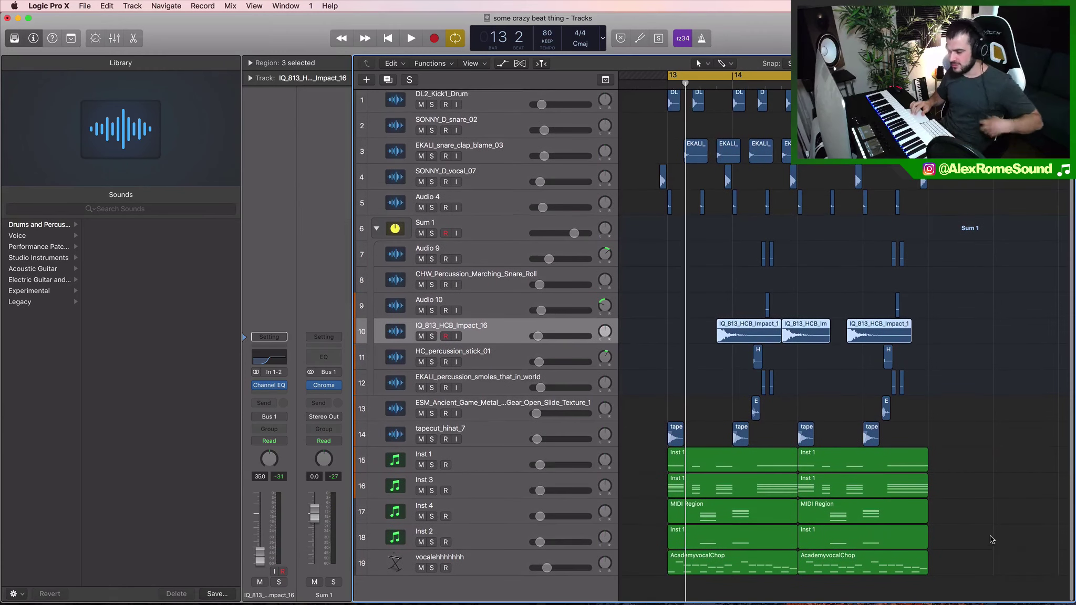
pyautogui.moveTo(990, 560); pyautogui.dragTo(720, 474)
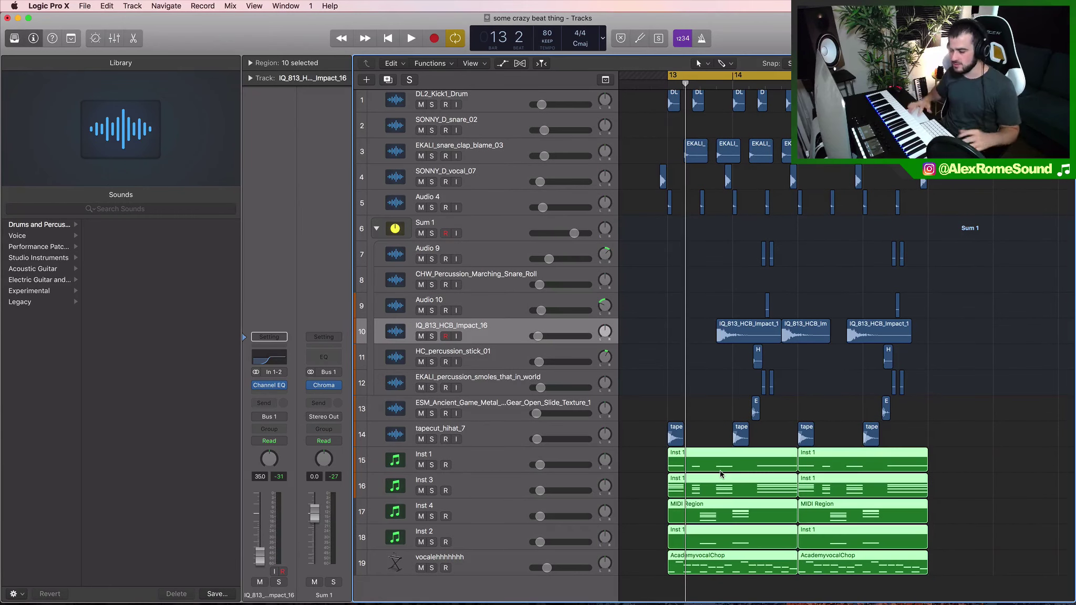
pyautogui.click(980, 399)
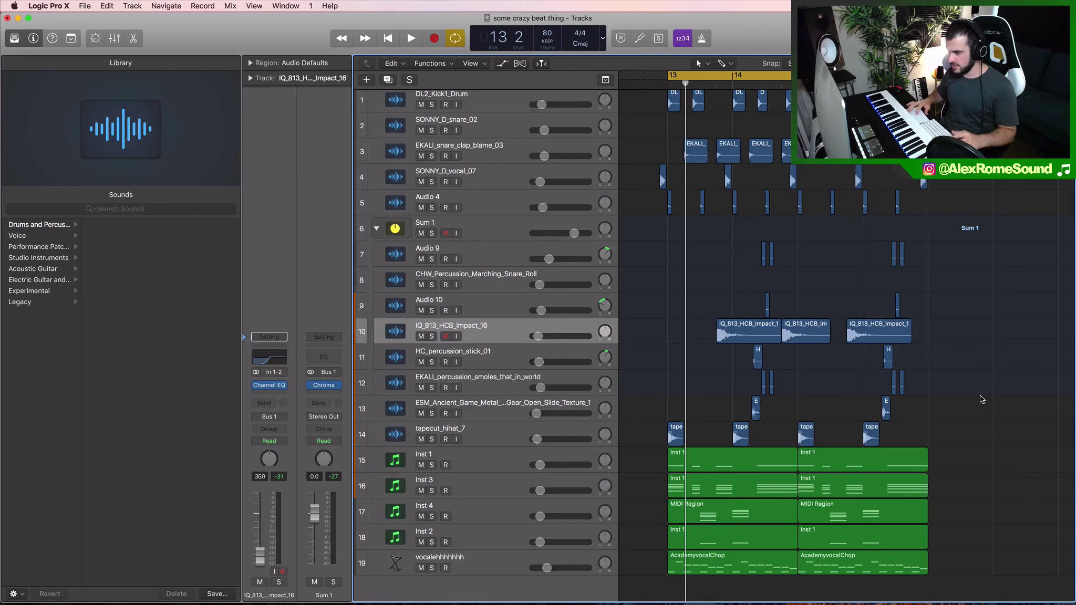
# Play the full beat through the cycle starting at bar 13, and stop playback near the end of bar 16.
pyautogui.scroll(-5, 983, 397)
pyautogui.scroll(1, 808, 397)
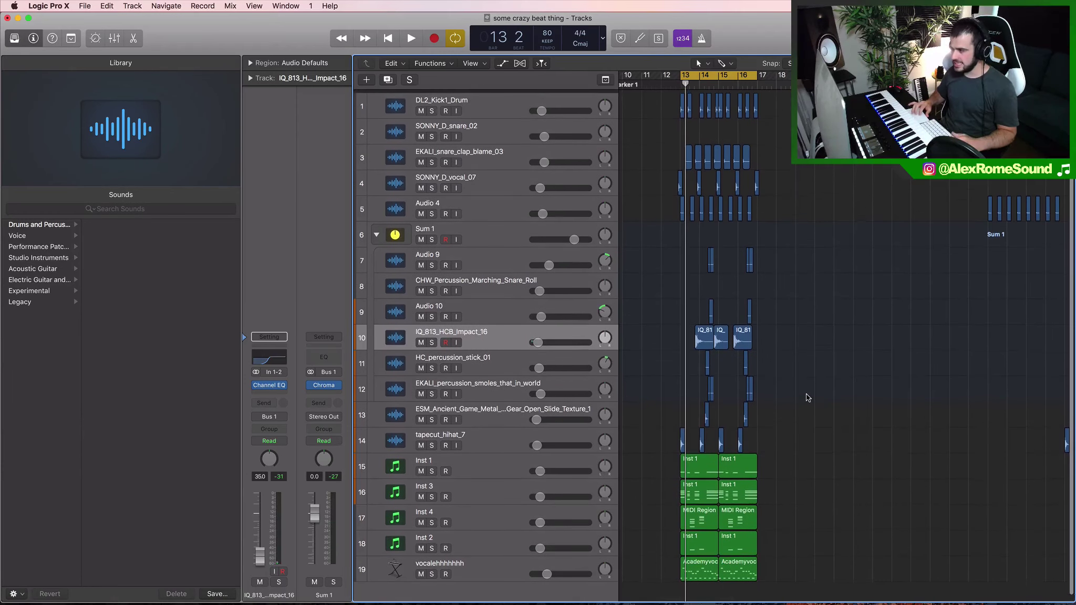
pyautogui.press('space')
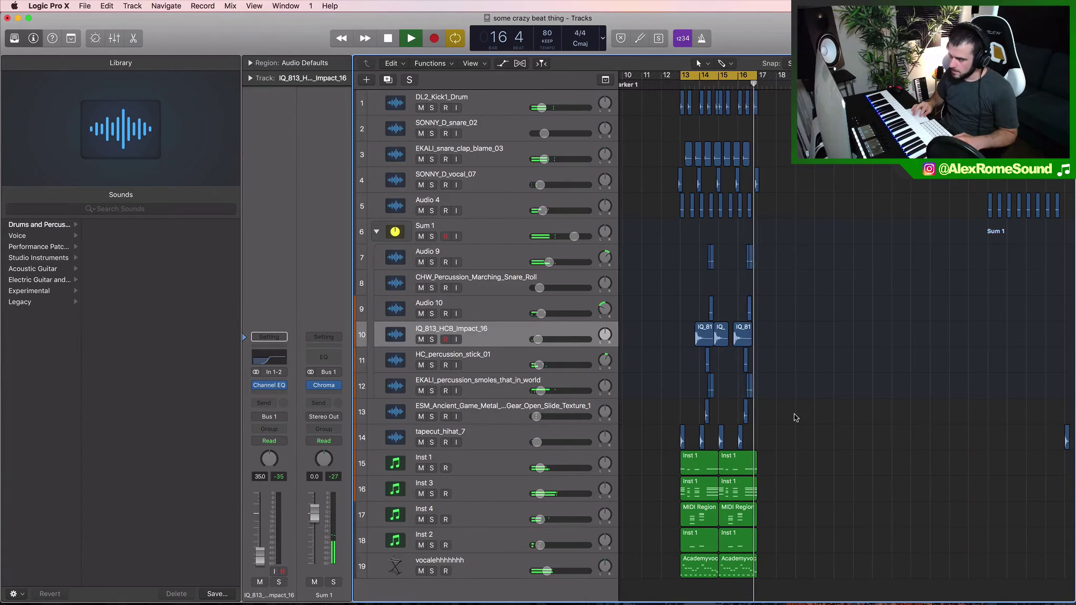
pyautogui.press('space')
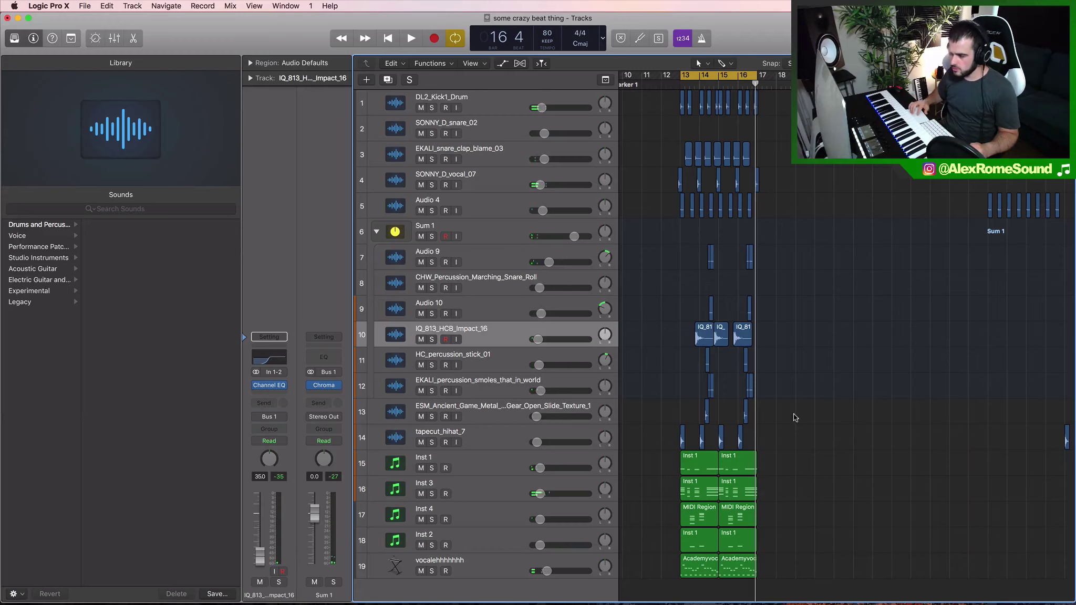
# Delete all the leftover audio regions on the drum and percussion tracks beyond the four-bar loop that ends at bar 17.
pyautogui.scroll(-1, 796, 420)
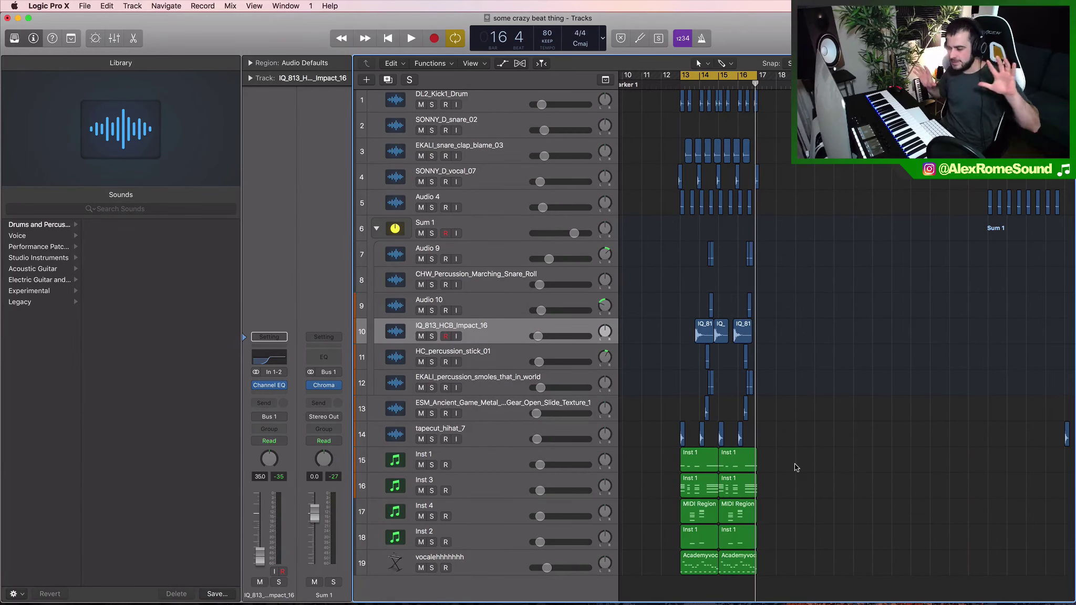
pyautogui.scroll(-3, 794, 463)
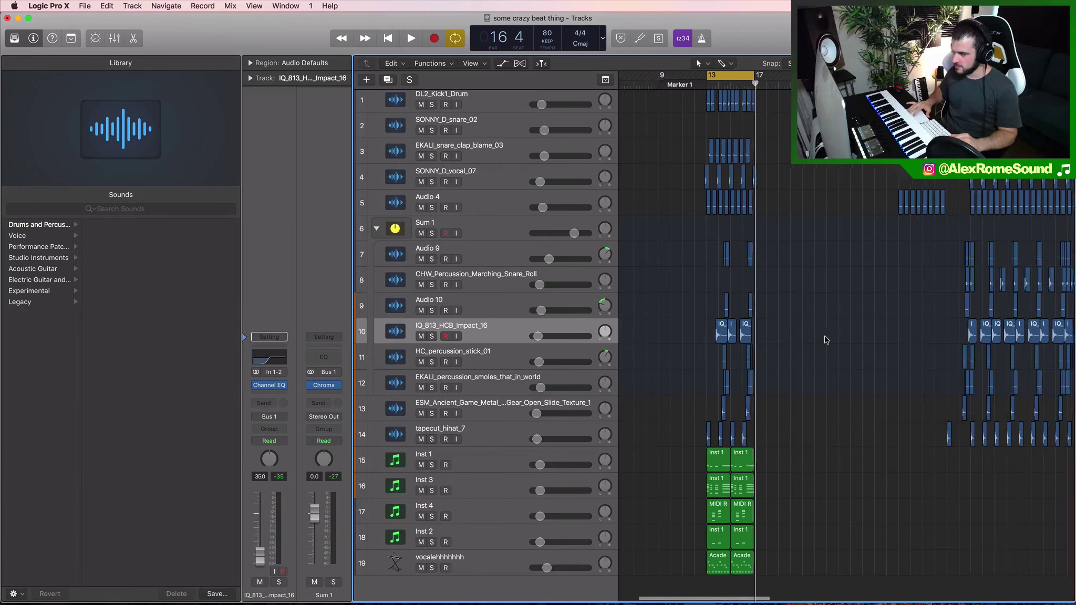
pyautogui.hscroll(5, 826, 339)
pyautogui.moveTo(1047, 499); pyautogui.dragTo(783, 3)
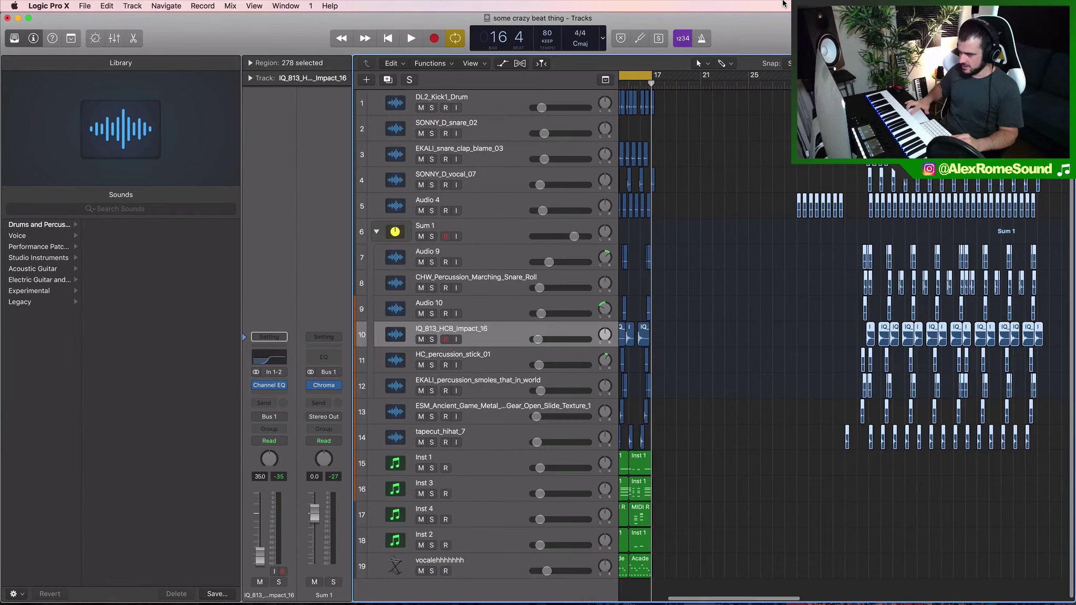
pyautogui.press('Delete')
pyautogui.press('super+Right')
pyautogui.press('super+Right')
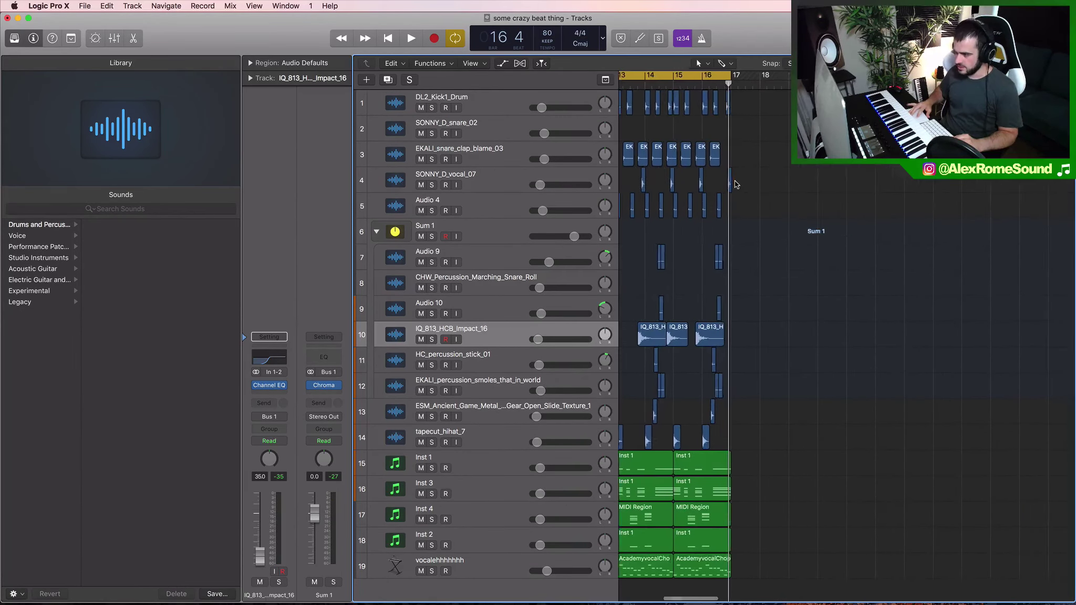
pyautogui.hscroll(-3, 734, 184)
pyautogui.press('super+Right')
pyautogui.press('super+Right')
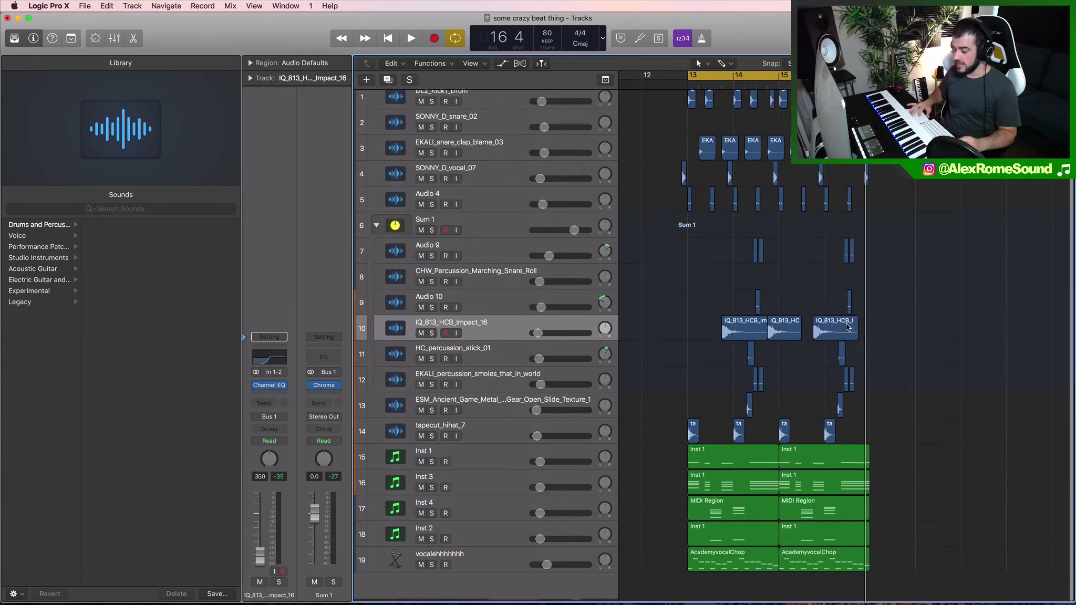
pyautogui.scroll(1, 847, 327)
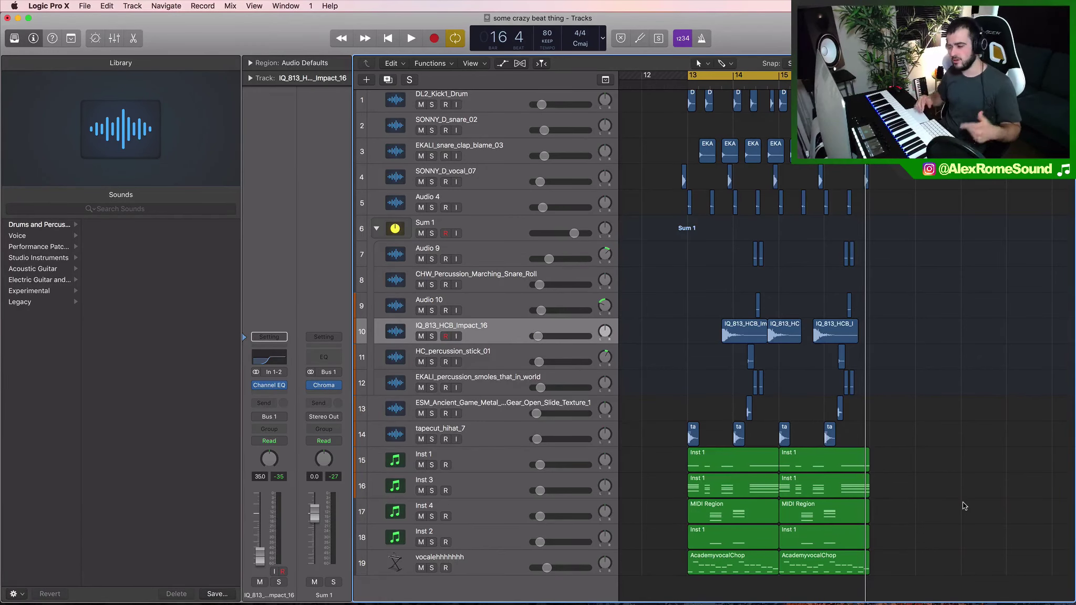
# Mute the vocalehhhhhhh track so that its AcademyvocalChop regions are silent.
pyautogui.scroll(-1, 980, 518)
pyautogui.scroll(1, 981, 541)
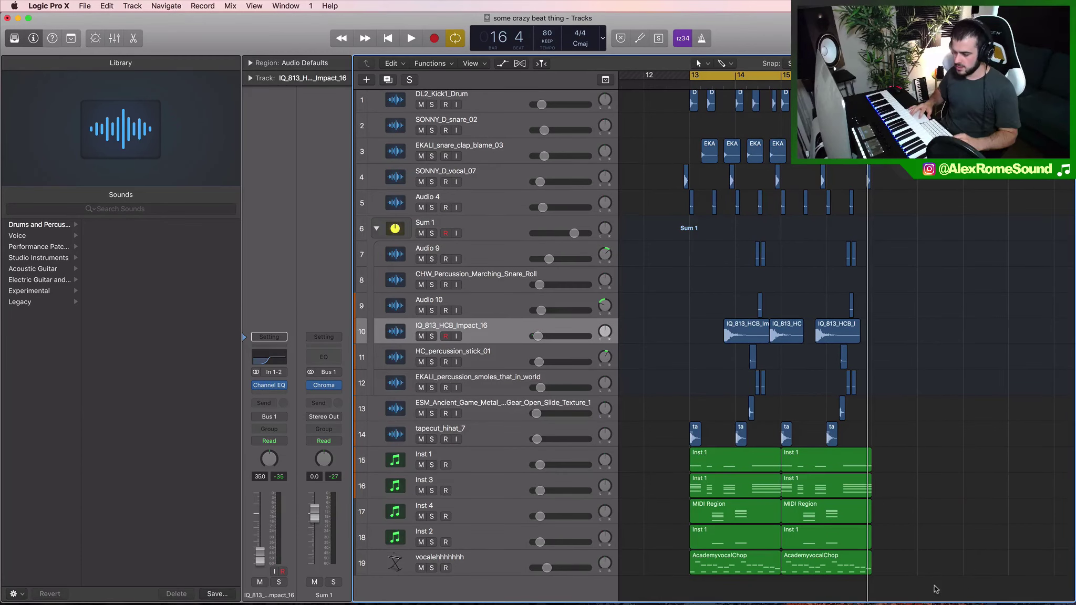
pyautogui.moveTo(917, 578); pyautogui.dragTo(684, 478)
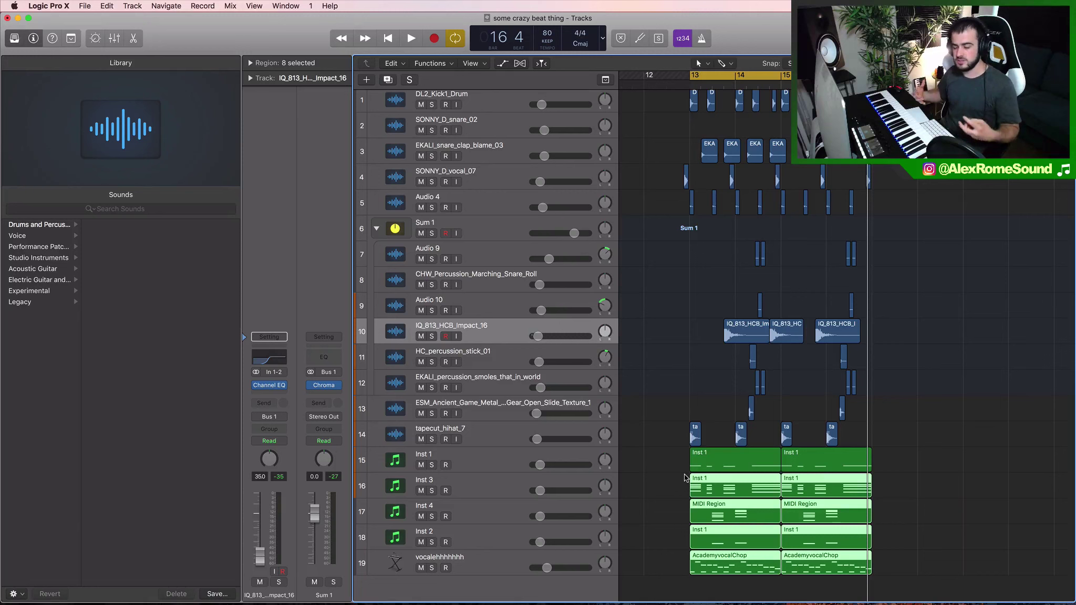
pyautogui.moveTo(898, 568); pyautogui.dragTo(675, 469)
pyautogui.click(676, 468)
pyautogui.click(421, 568)
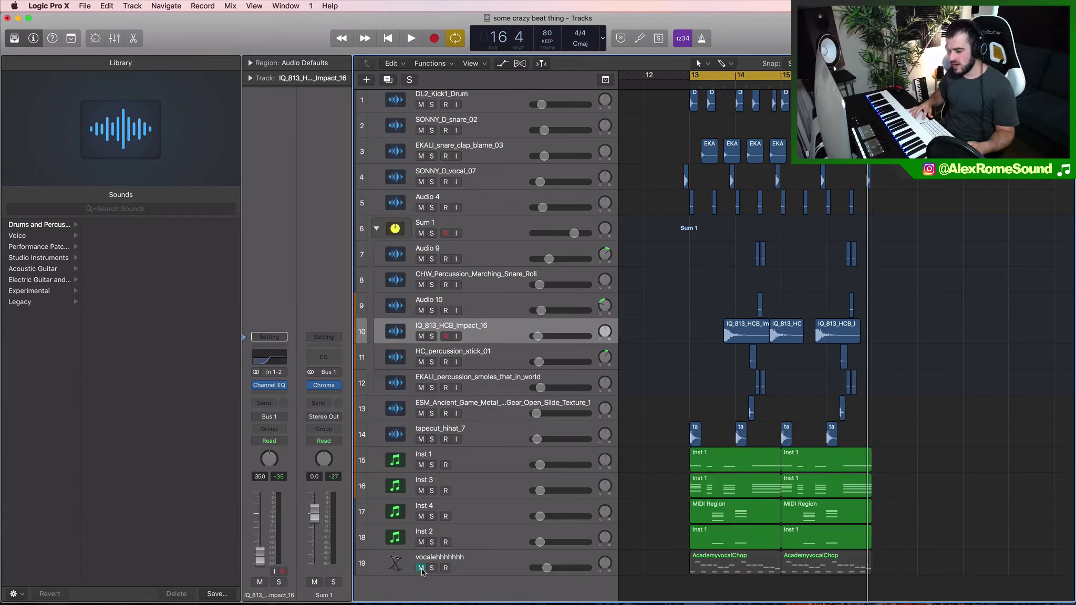
# Go through the instrument tracks Inst 2, Inst 4, Inst 3 and Inst 1 in turn, ending on Inst 1.
pyautogui.click(475, 534)
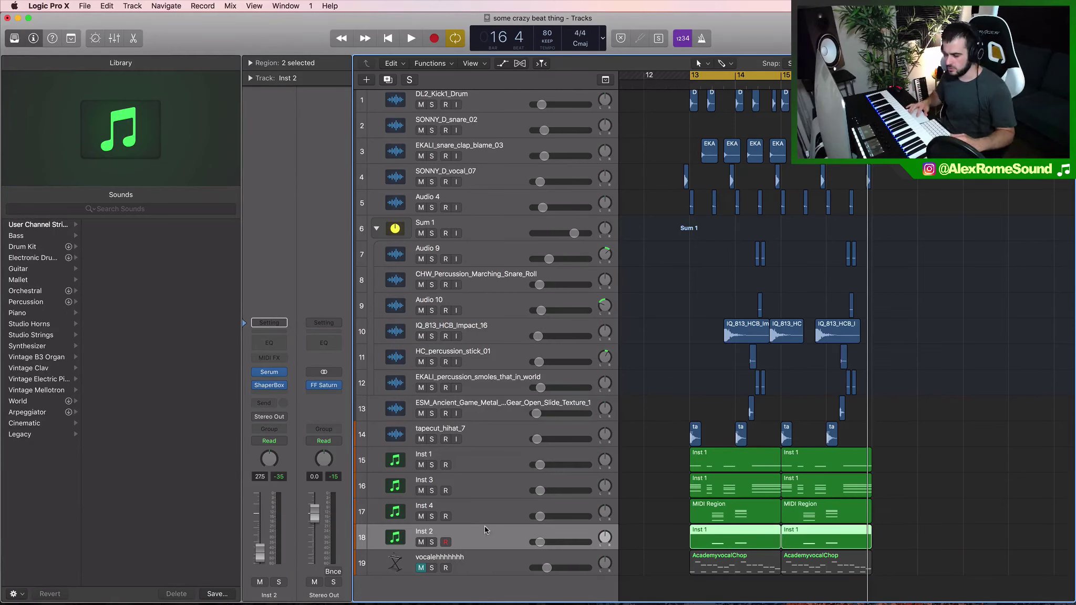
pyautogui.click(498, 513)
pyautogui.click(497, 476)
pyautogui.click(505, 464)
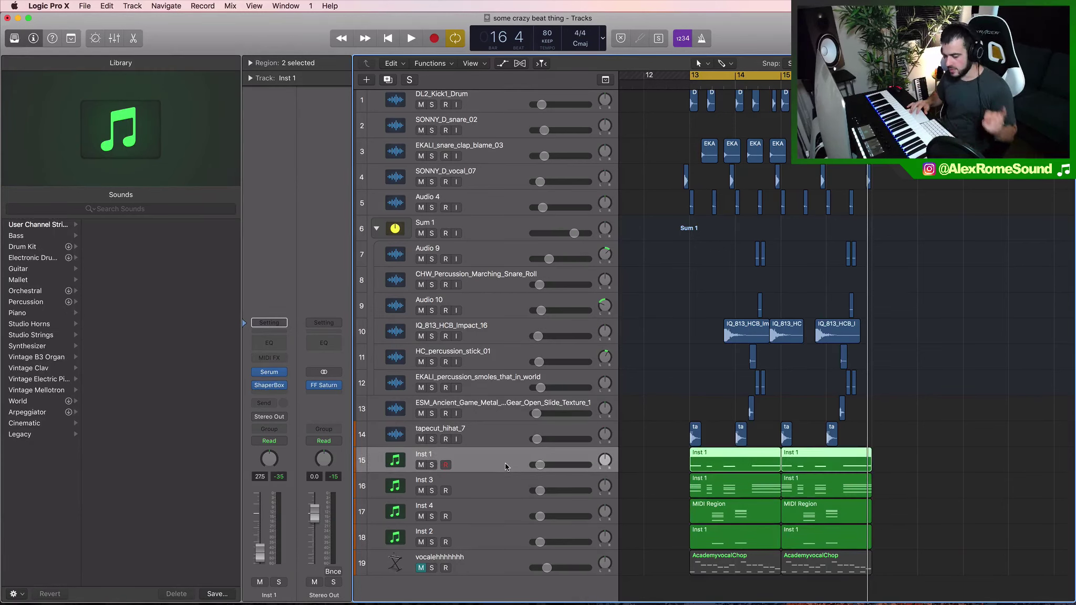
pyautogui.scroll(3, 632, 493)
pyautogui.scroll(3, 633, 496)
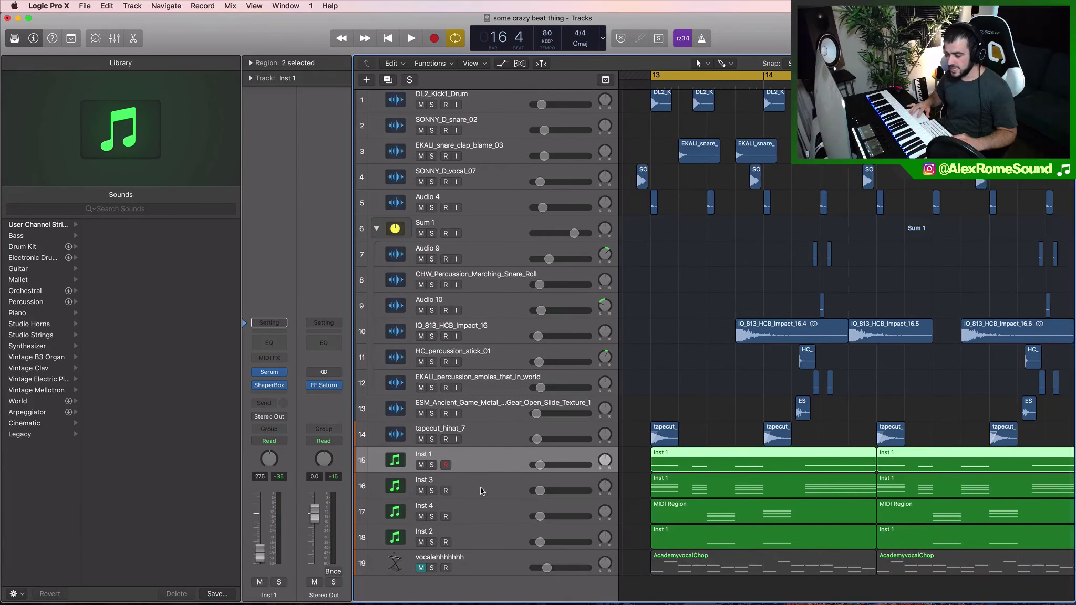
# Solo the Inst 3 track and listen to its part through bar 13.
pyautogui.click(480, 487)
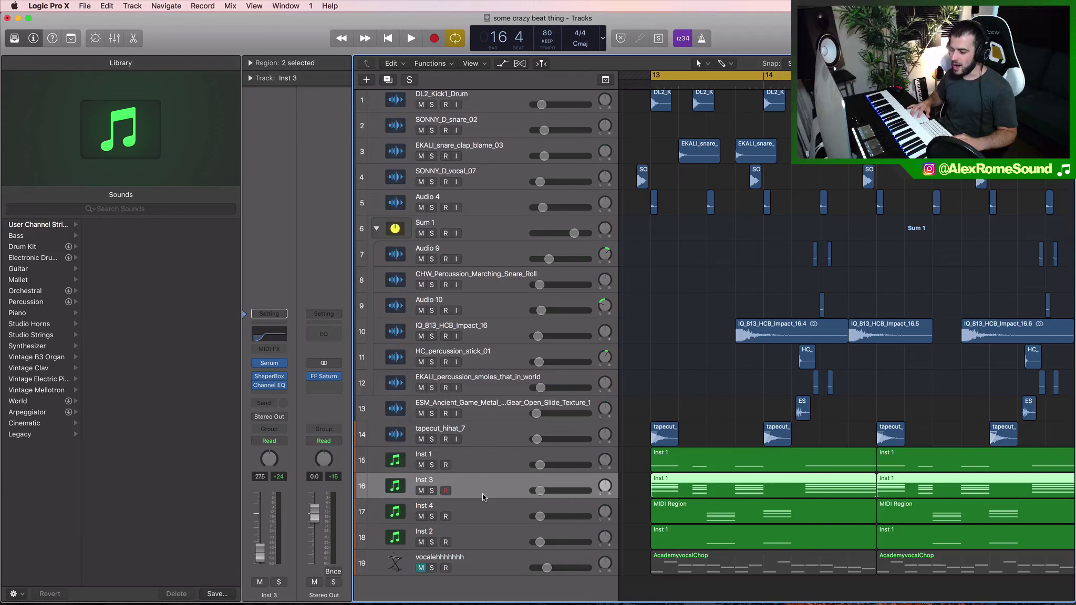
pyautogui.click(432, 490)
pyautogui.scroll(-2, 632, 500)
pyautogui.scroll(-2, 632, 500)
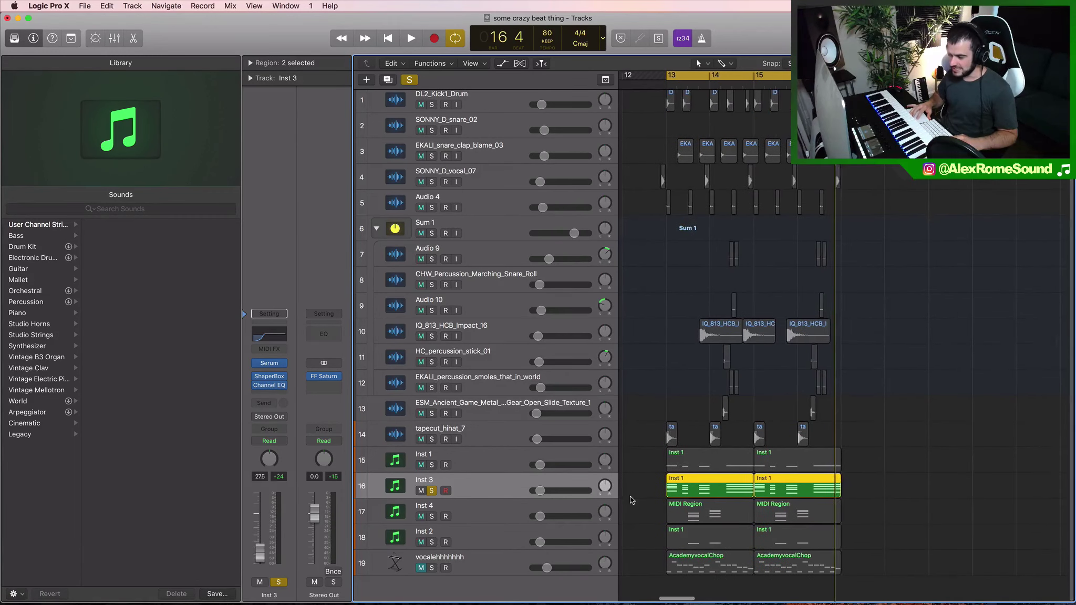
pyautogui.press('space')
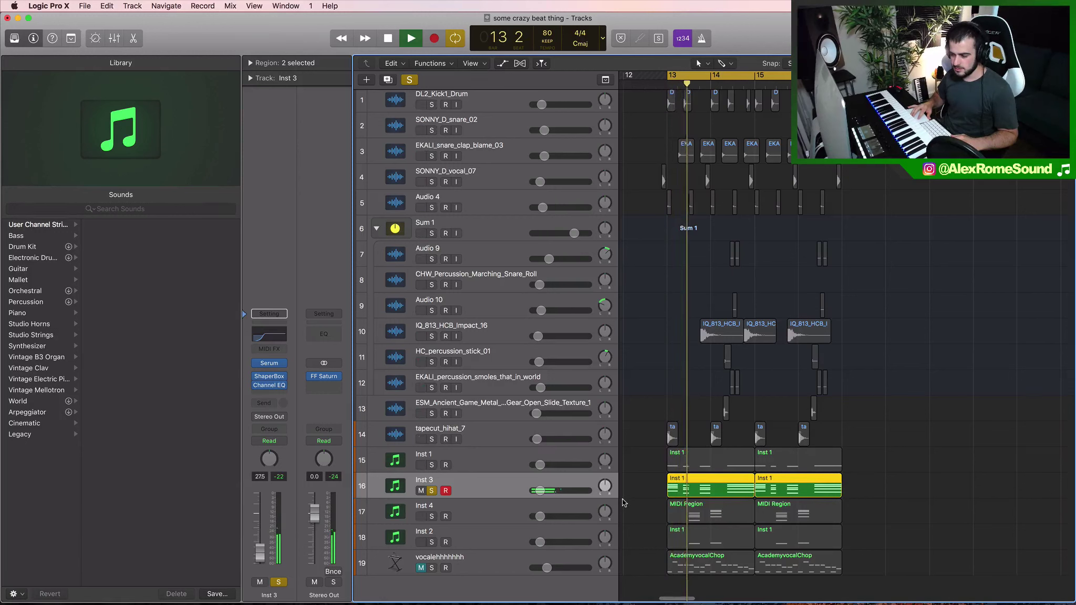
pyautogui.press('space')
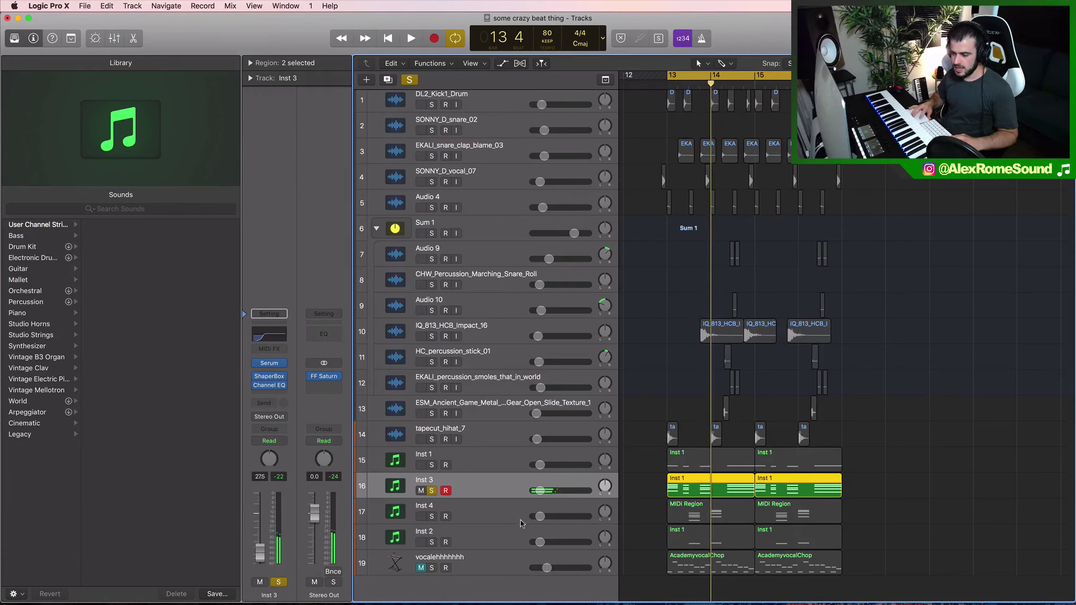
# Solo the Inst 4 track as well and listen to it together with Inst 3 from bar 13 into bar 14.
pyautogui.click(431, 517)
pyautogui.click(680, 504)
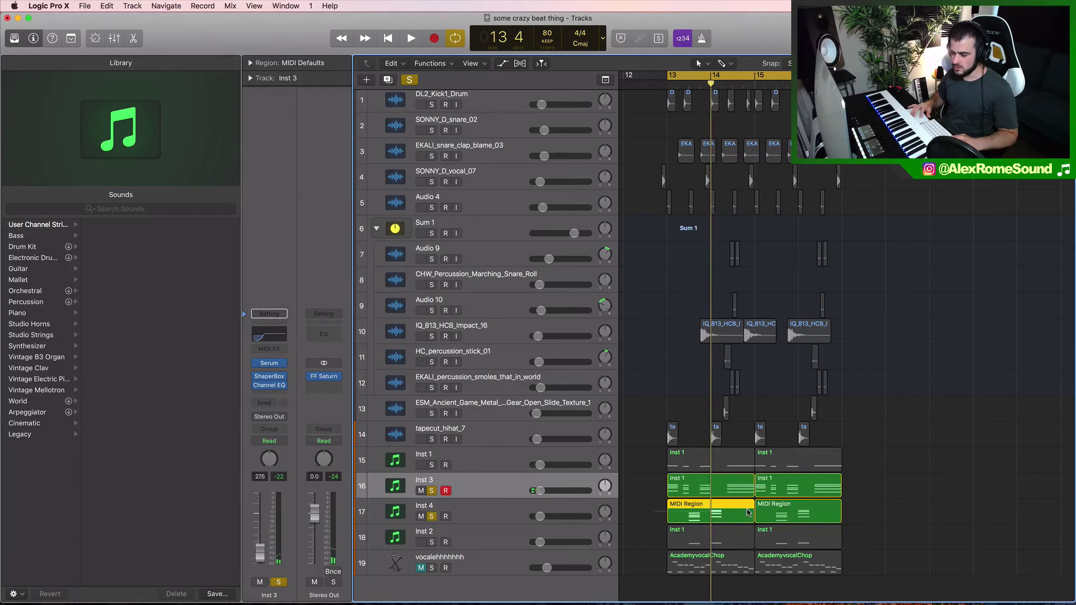
pyautogui.scroll(3, 699, 505)
pyautogui.scroll(2, 699, 504)
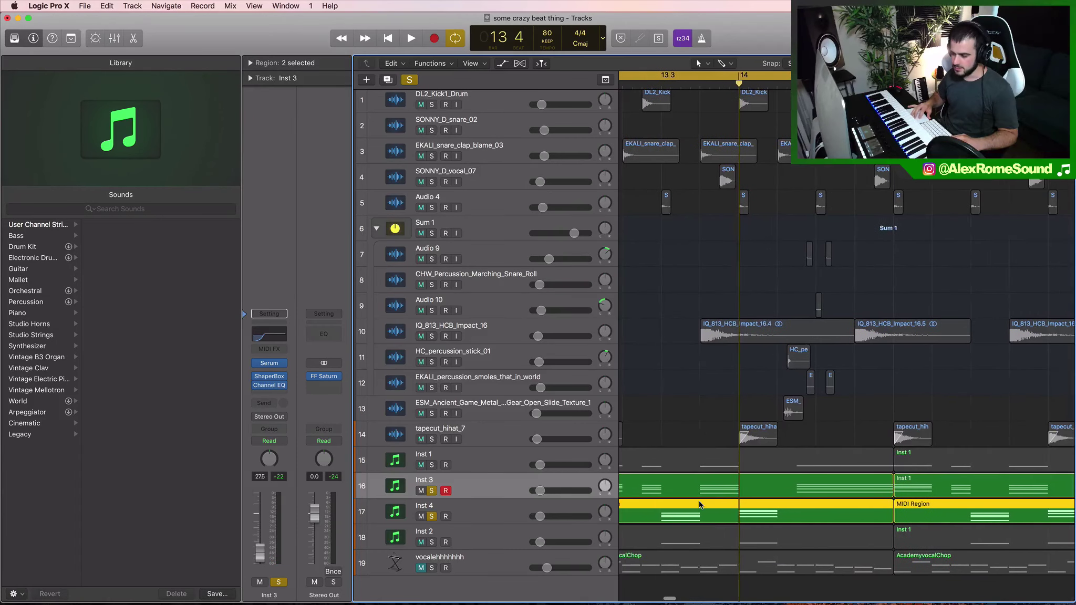
pyautogui.hscroll(-1, 694, 512)
pyautogui.press('space')
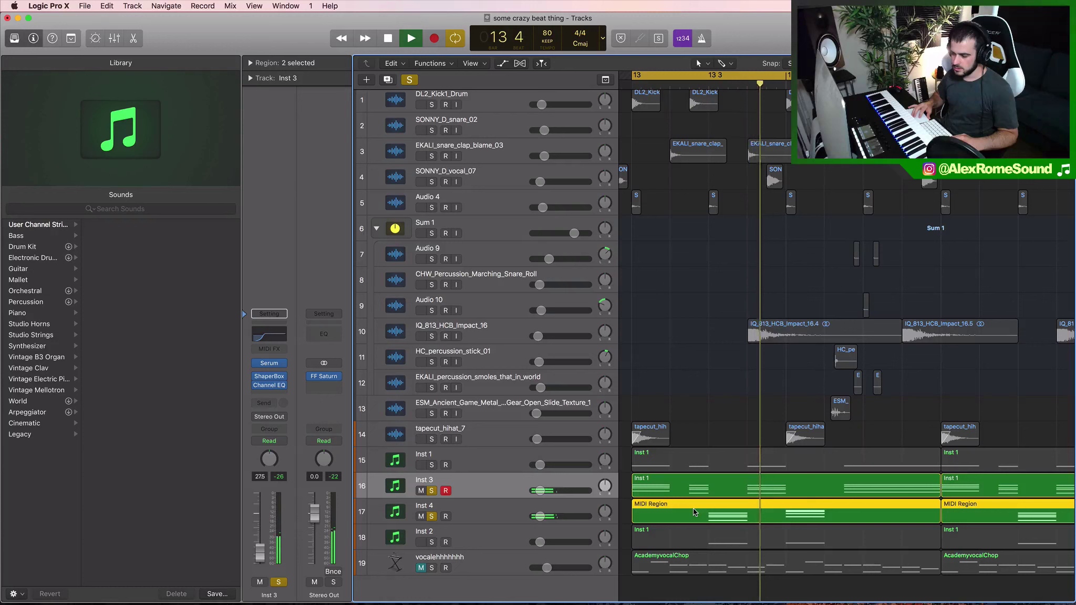
pyautogui.press('space')
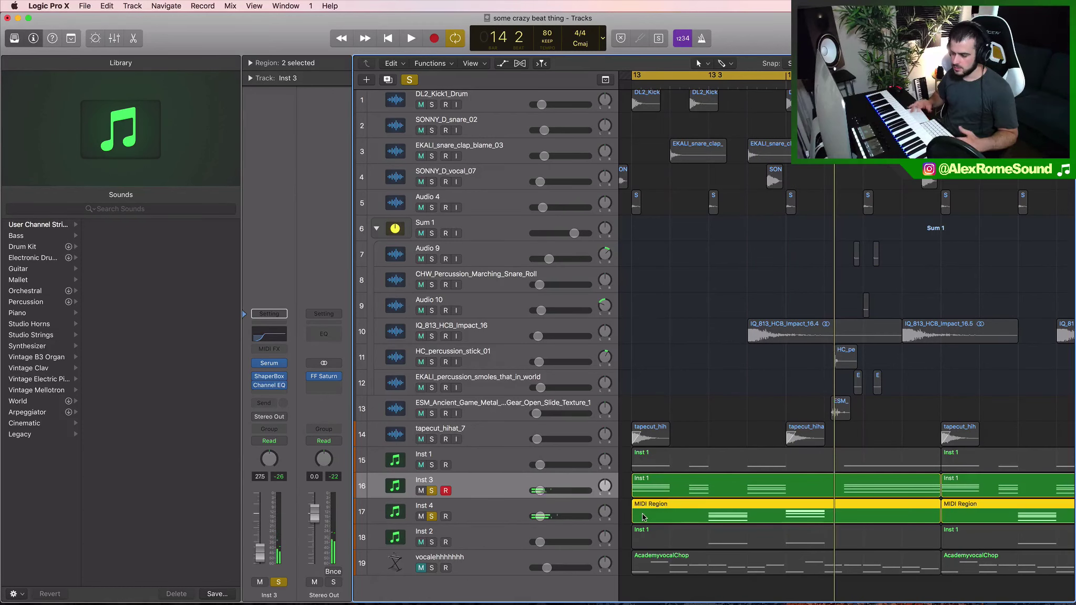
# Examine the notes of both Inst 3 regions in the Piano Roll, and close the editor.
pyautogui.scroll(-5, 643, 518)
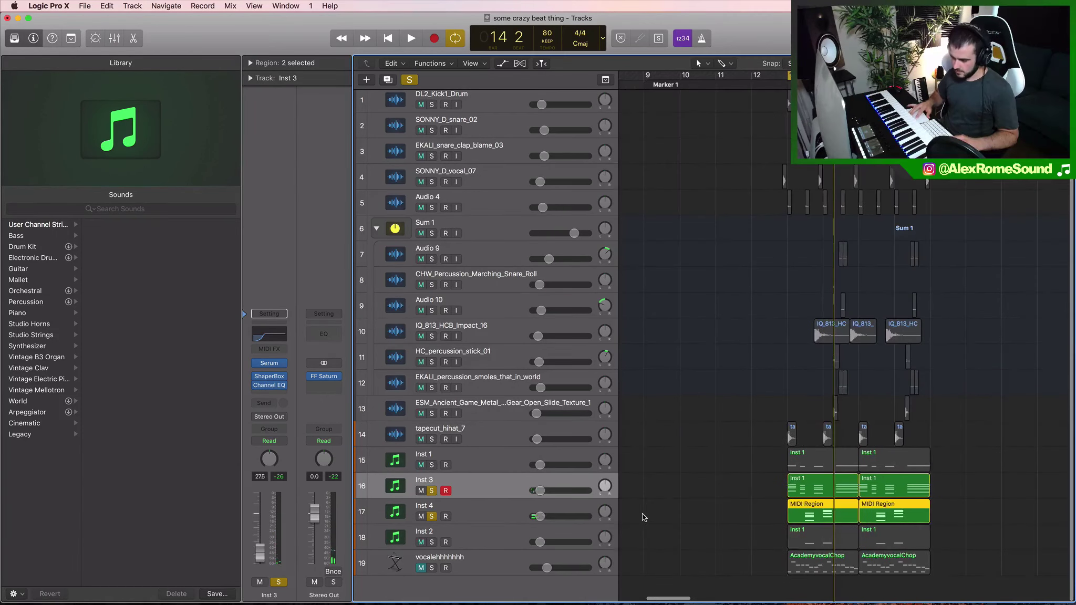
pyautogui.click(501, 498)
pyautogui.click(501, 497)
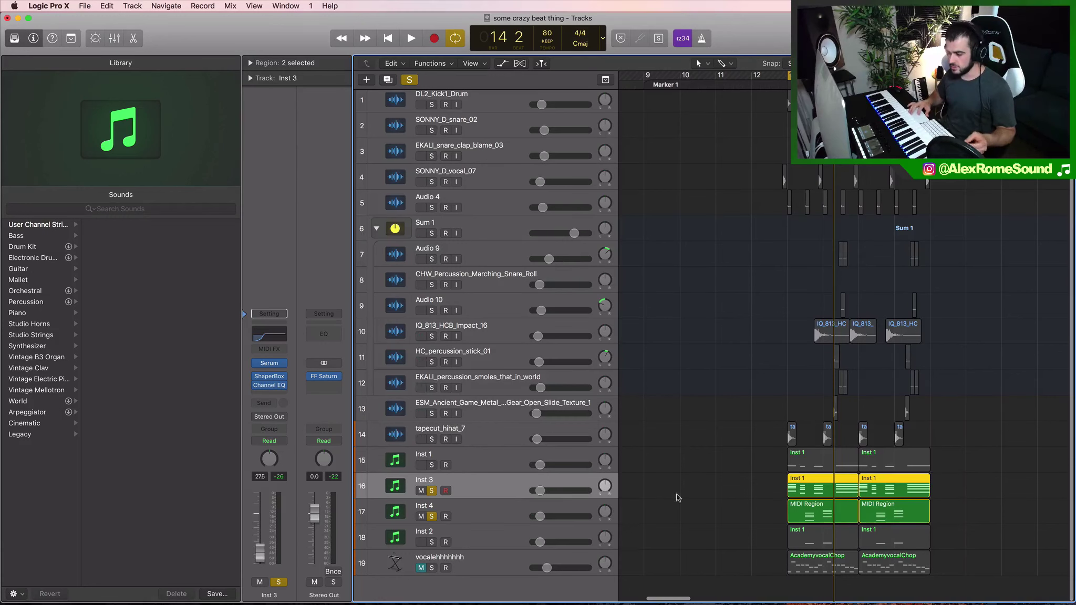
pyautogui.moveTo(749, 490); pyautogui.dragTo(912, 487)
pyautogui.doubleClick(912, 488)
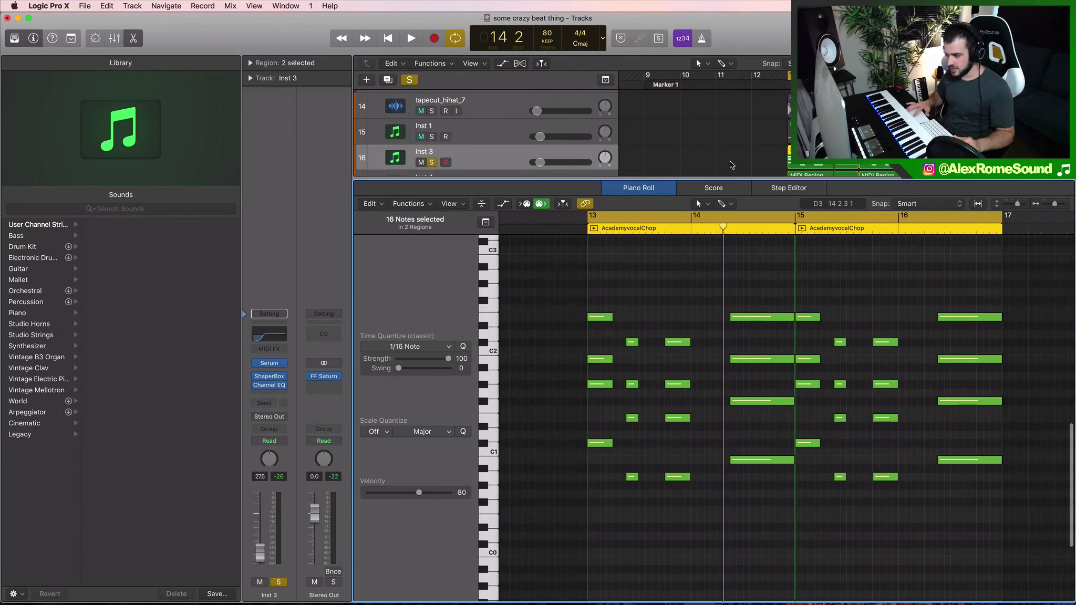
pyautogui.press('e')
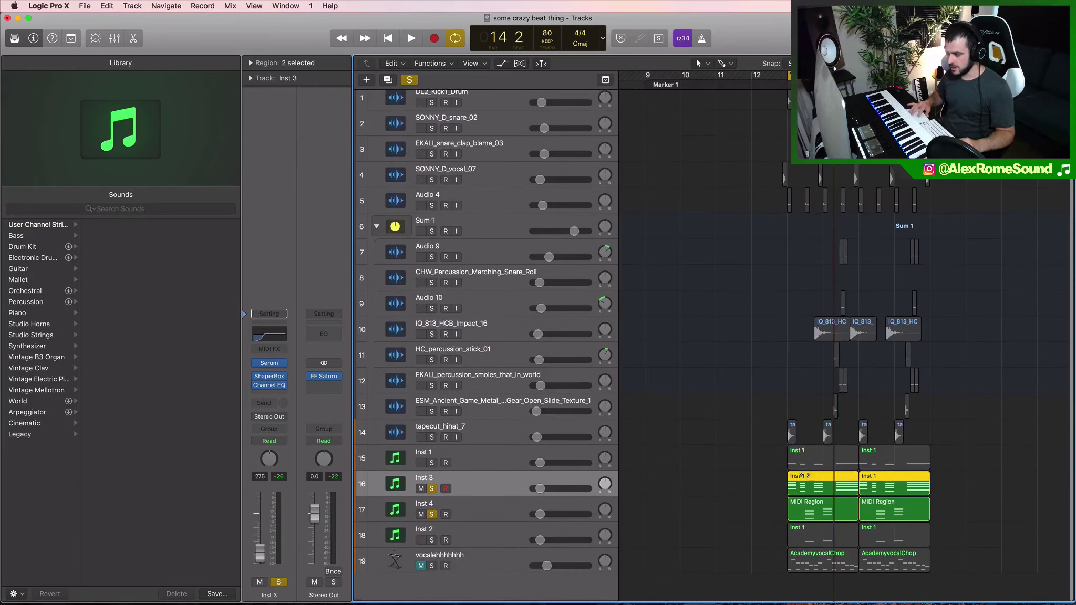
# Solo the Inst 1 and Inst 2 tracks and take Inst 3 and Inst 4 out of solo.
pyautogui.scroll(8, 833, 439)
pyautogui.scroll(-3, 791, 491)
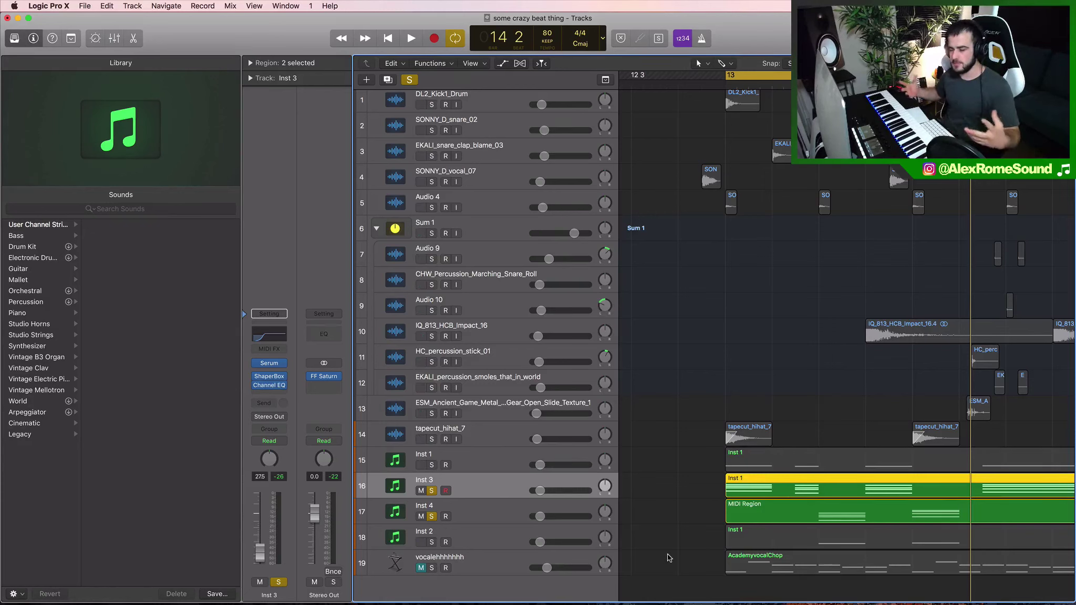
pyautogui.click(431, 465)
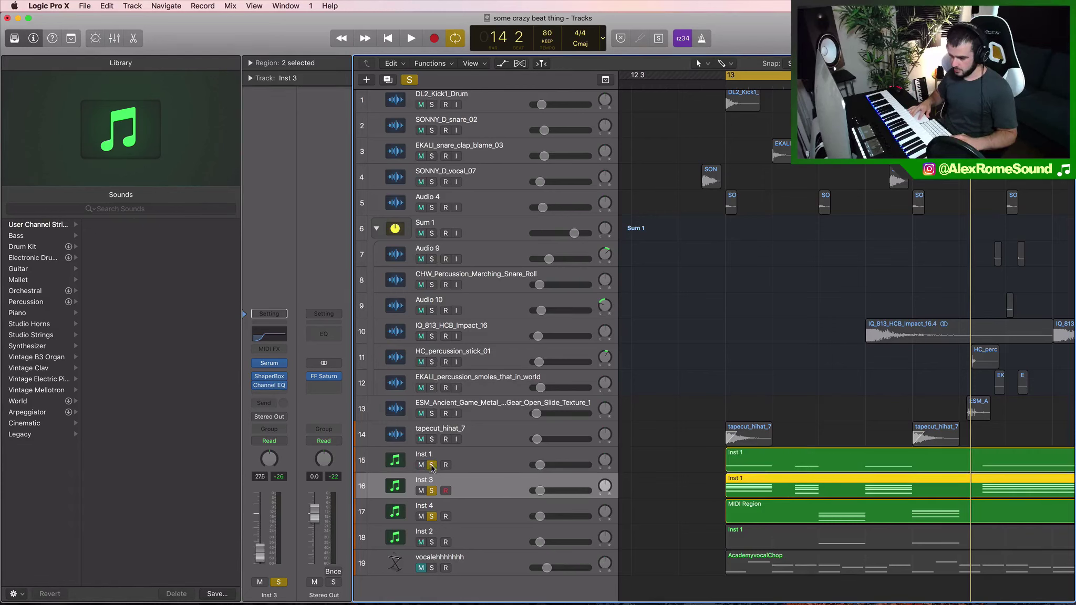
pyautogui.click(431, 513)
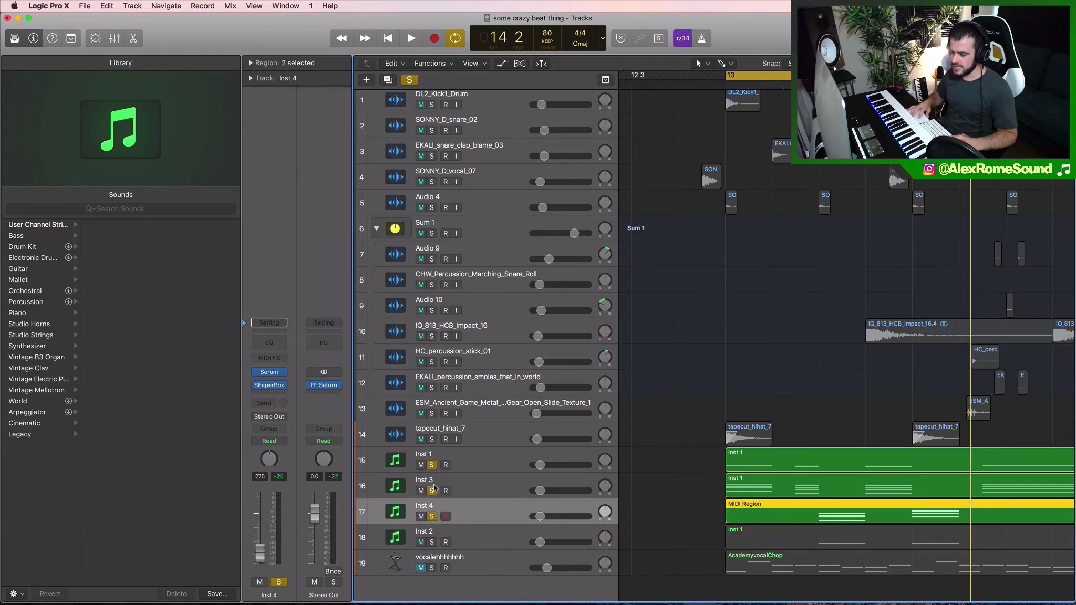
pyautogui.click(432, 490)
pyautogui.click(432, 516)
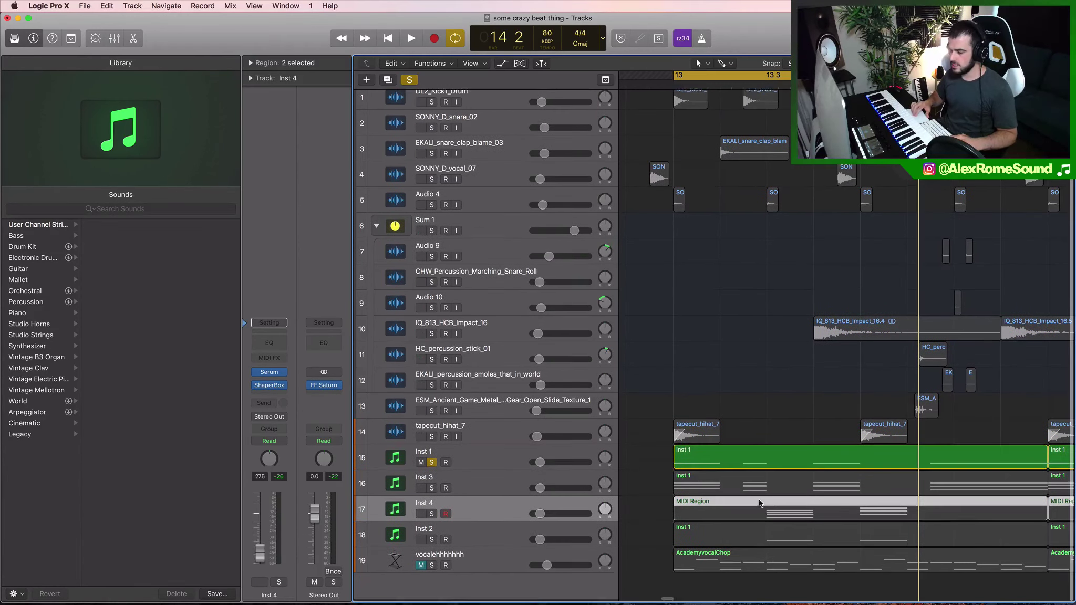
pyautogui.click(432, 542)
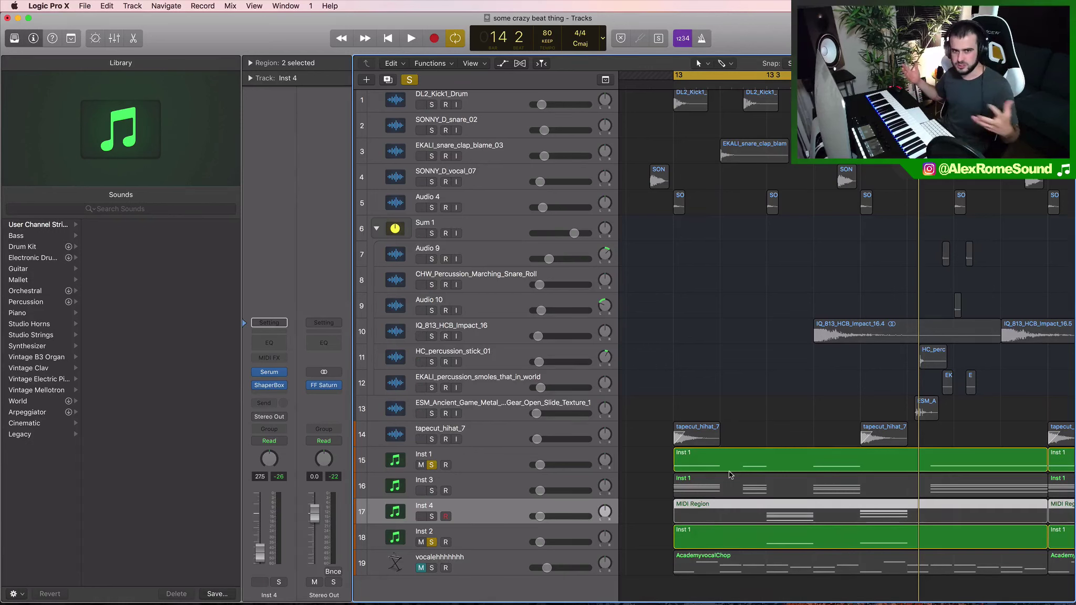
# Listen to the soloed Inst 1 and Inst 2 parts together from bar 13 into bar 14.
pyautogui.press('space')
pyautogui.press('space')
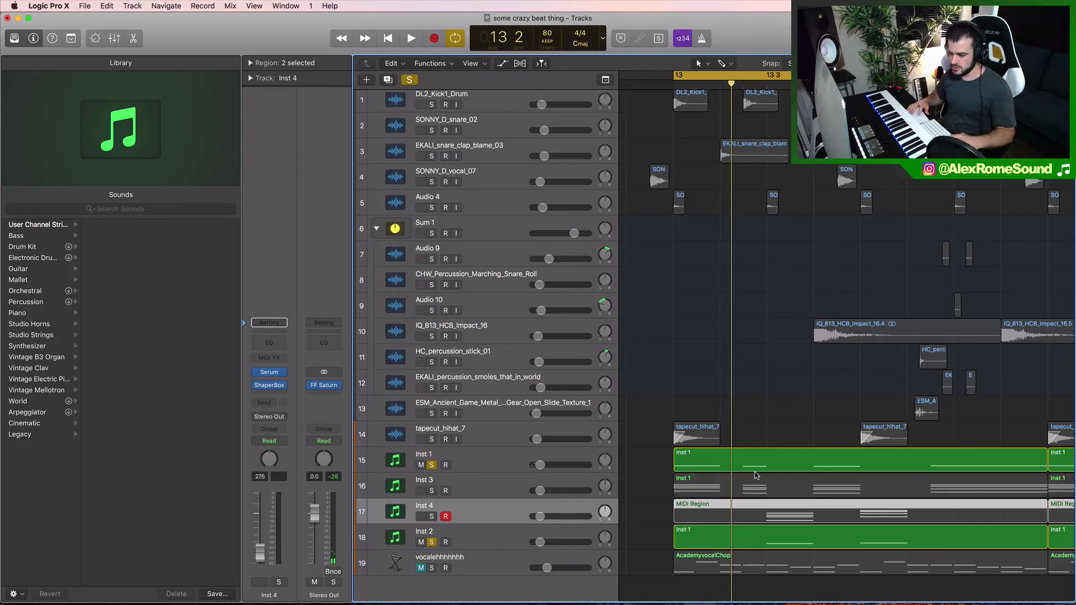
pyautogui.press('space')
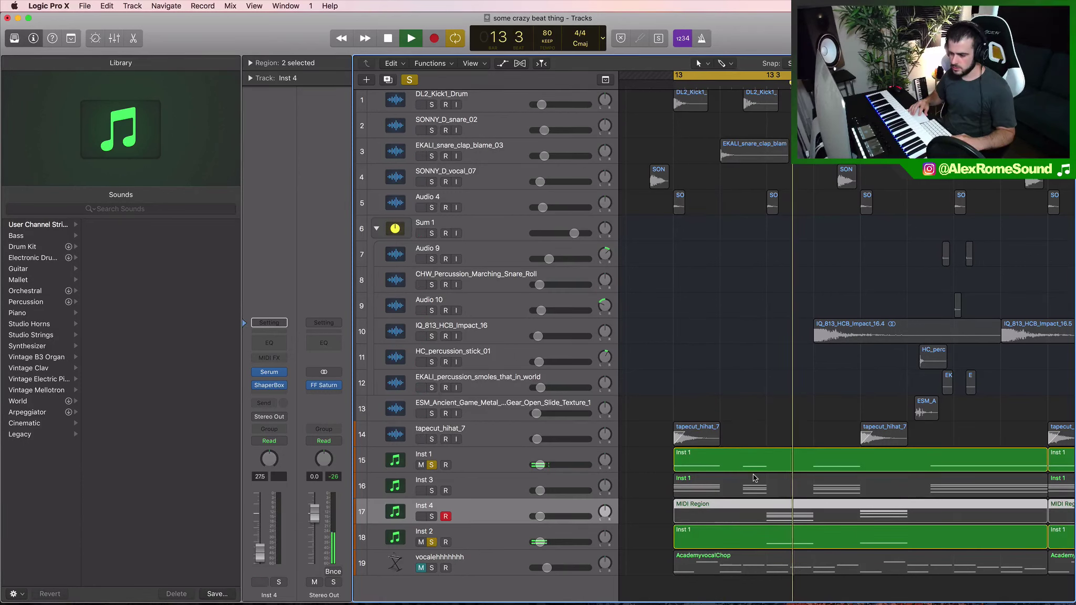
pyautogui.press('space')
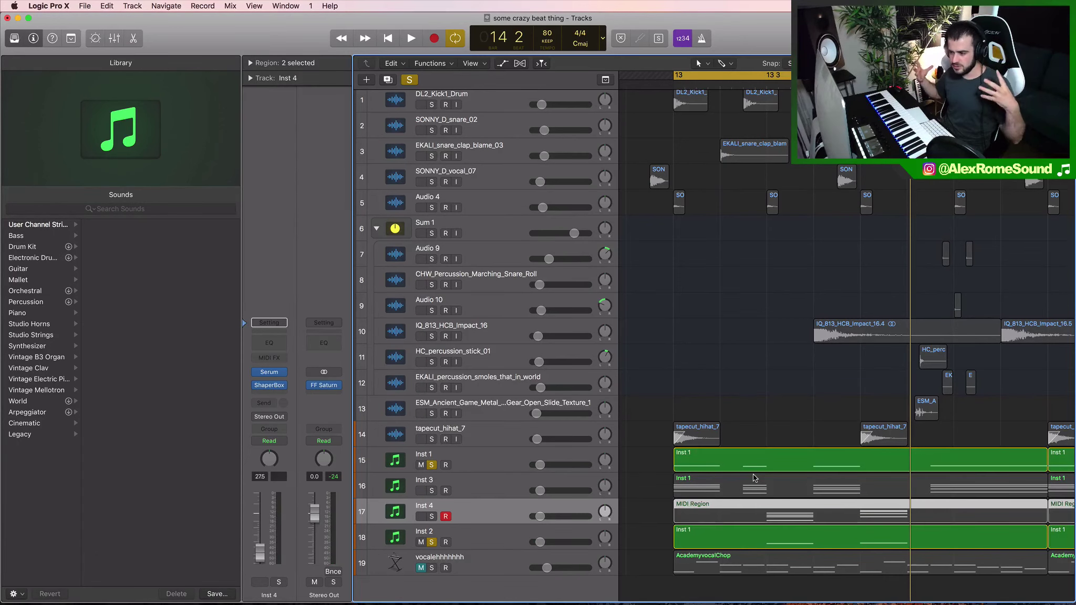
# Take the Inst 1 and Inst 2 tracks out of solo and select the Inst 1 track.
pyautogui.press('super+Down')
pyautogui.press('super+Up')
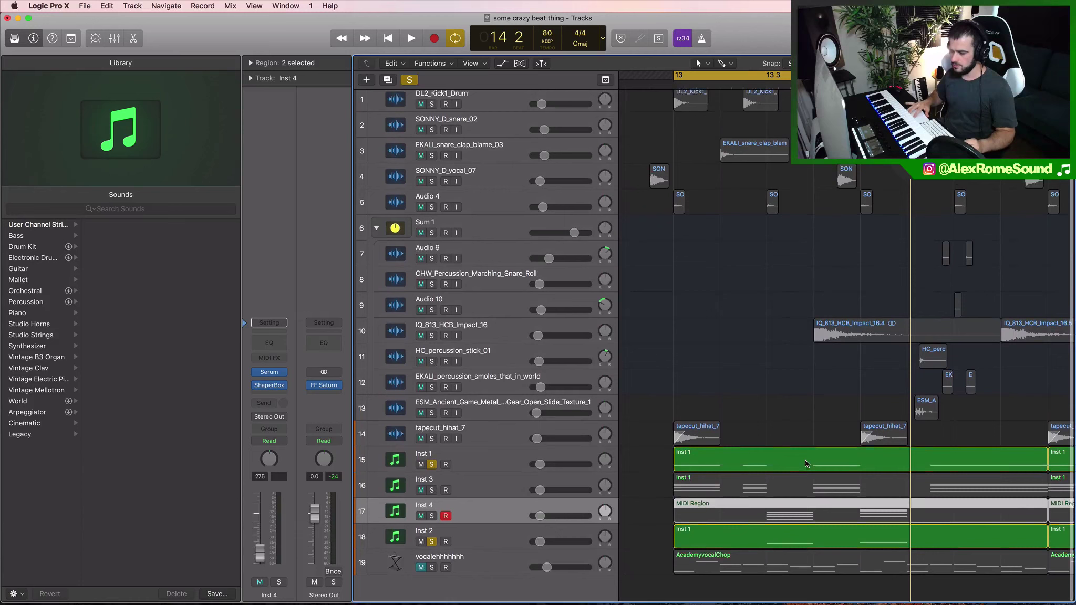
pyautogui.press('super+Left')
pyautogui.hscroll(2, 805, 463)
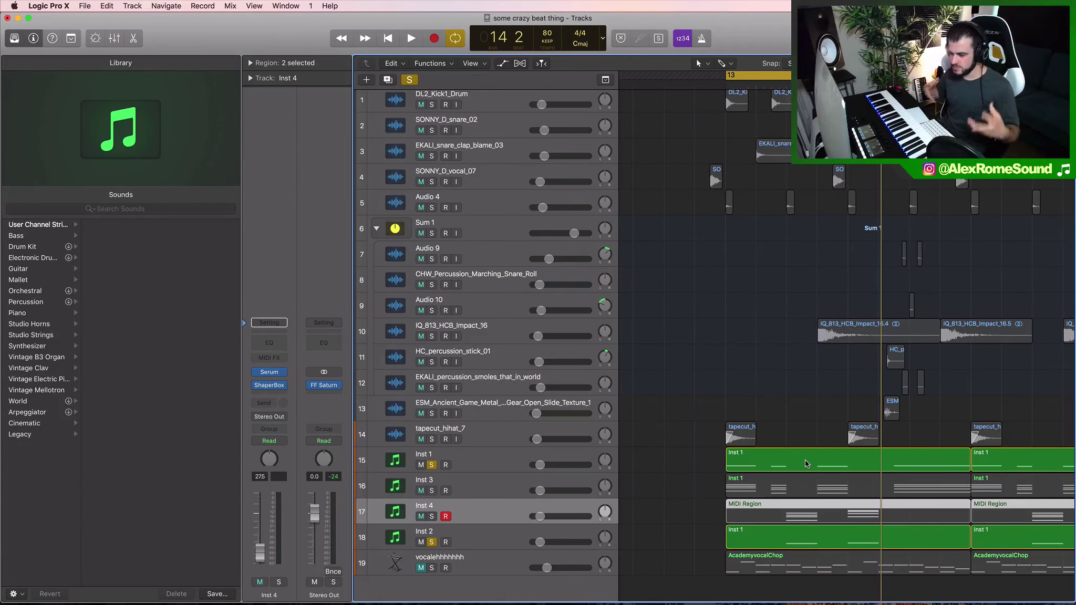
pyautogui.press('super+Left')
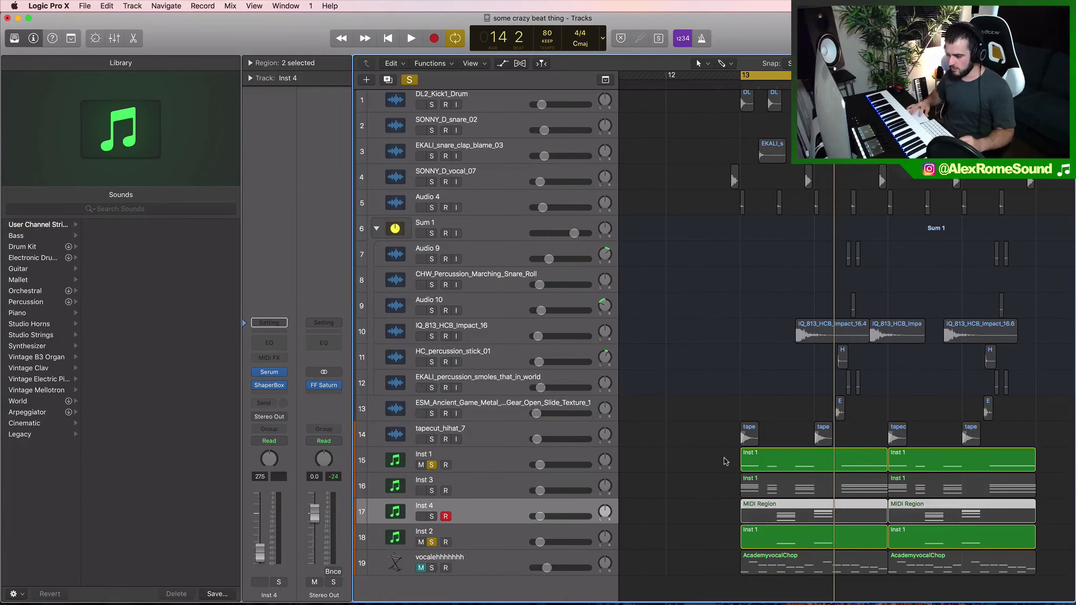
pyautogui.moveTo(724, 460); pyautogui.dragTo(950, 461)
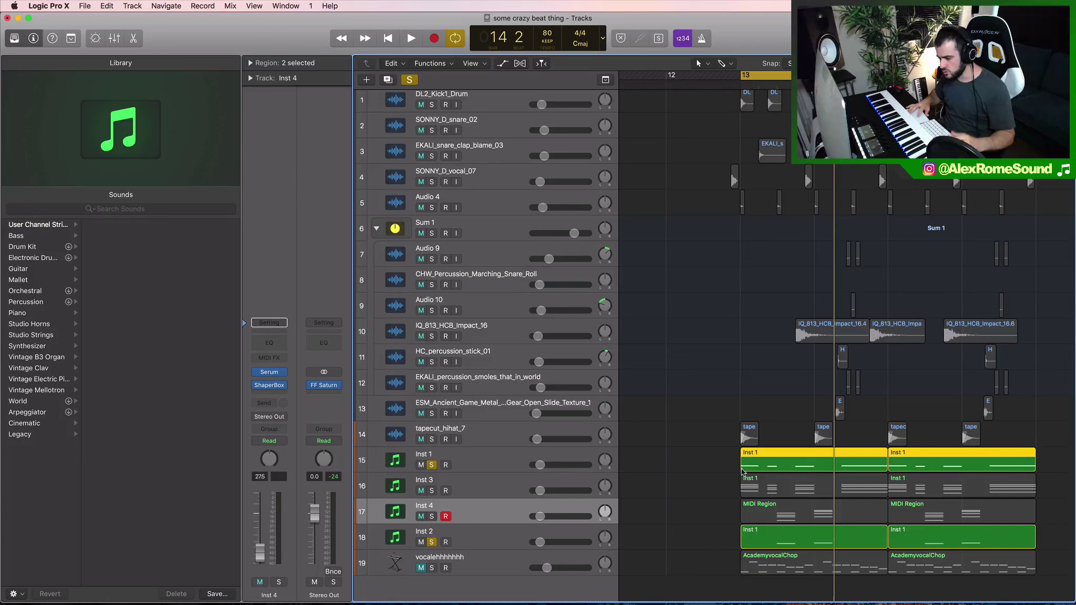
pyautogui.click(496, 484)
pyautogui.click(432, 542)
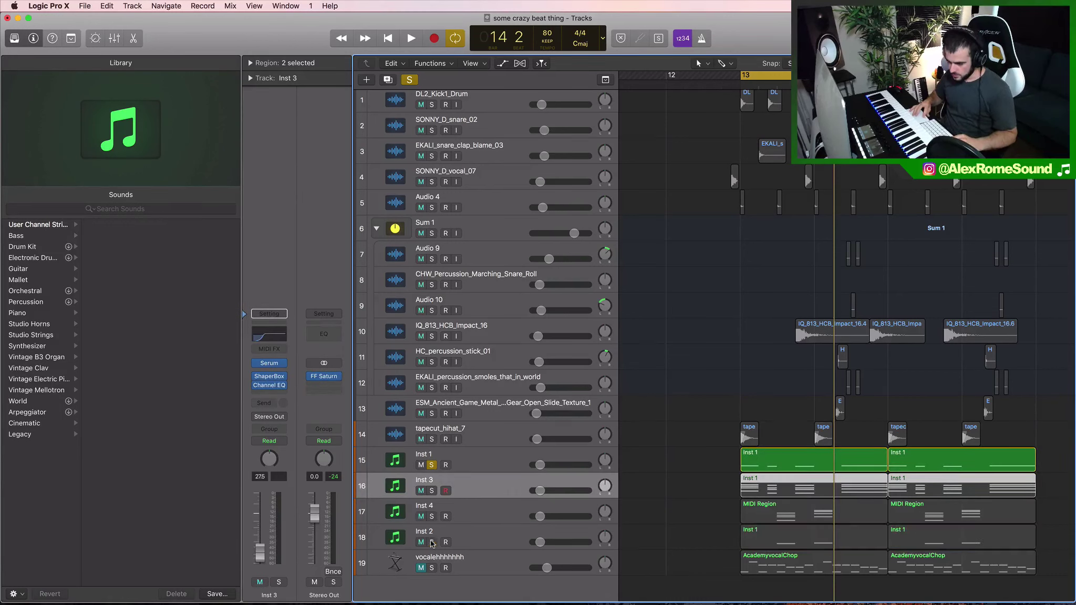
pyautogui.click(432, 464)
pyautogui.click(462, 458)
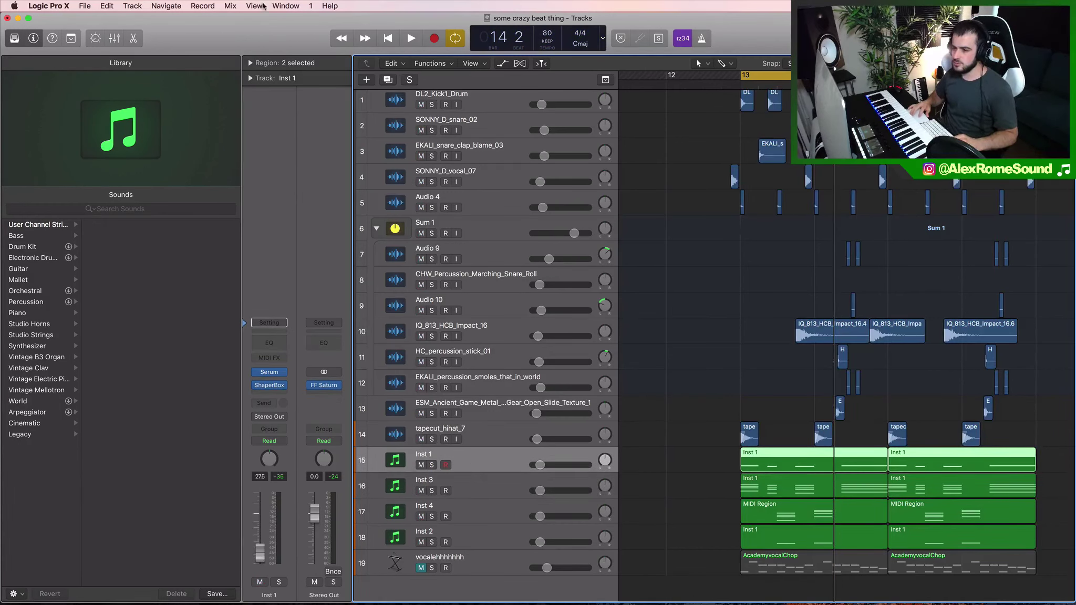
# Add a new software instrument track below Inst 1 and load Serum from Xfer Records as its instrument.
pyautogui.click(136, 6)
pyautogui.click(156, 39)
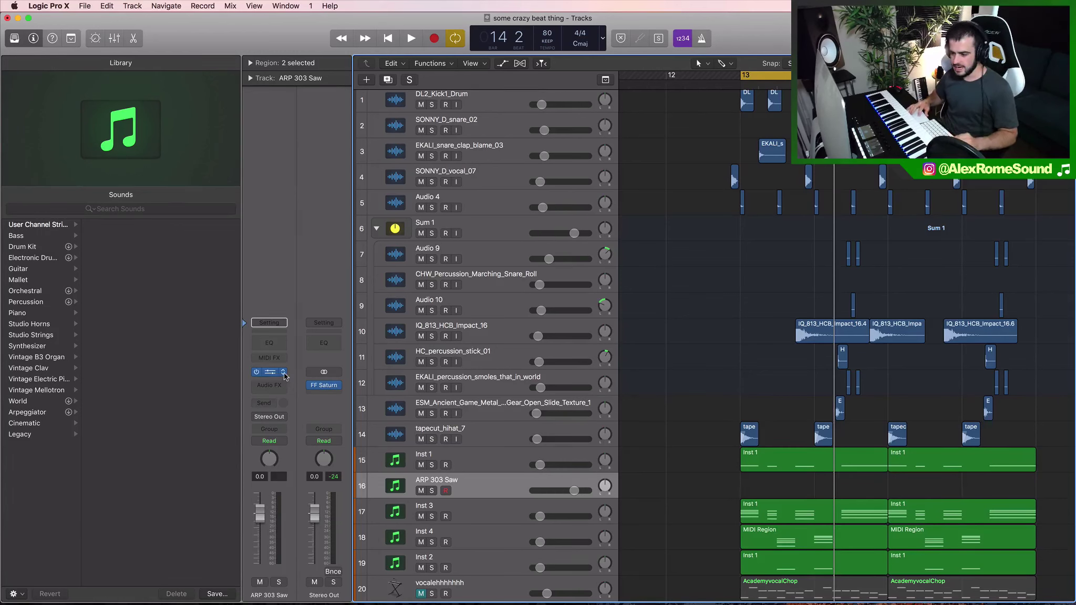
pyautogui.click(288, 376)
pyautogui.moveTo(298, 586)
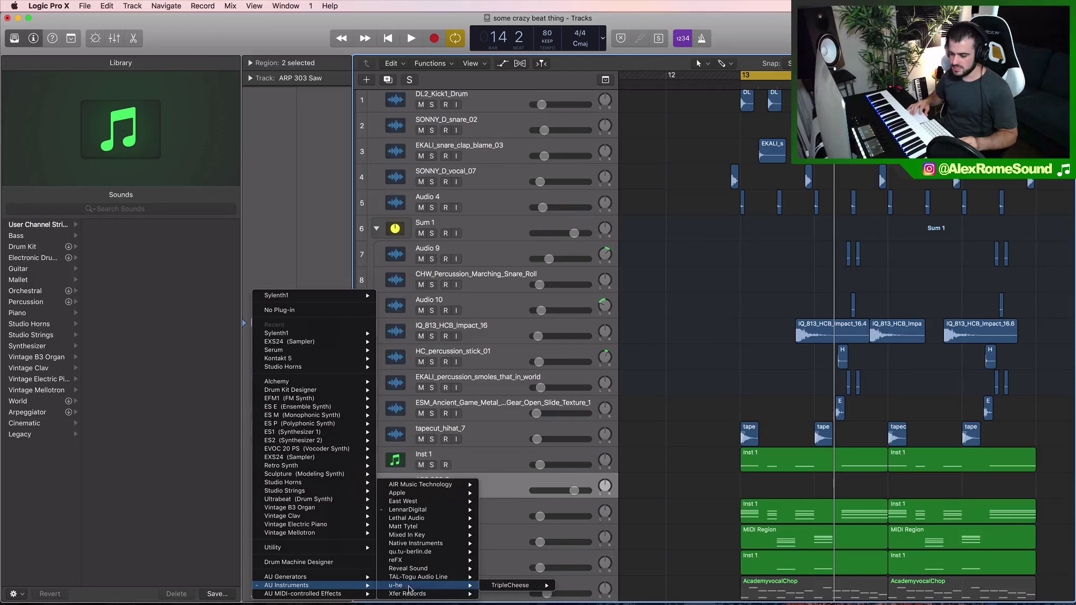
pyautogui.moveTo(411, 594)
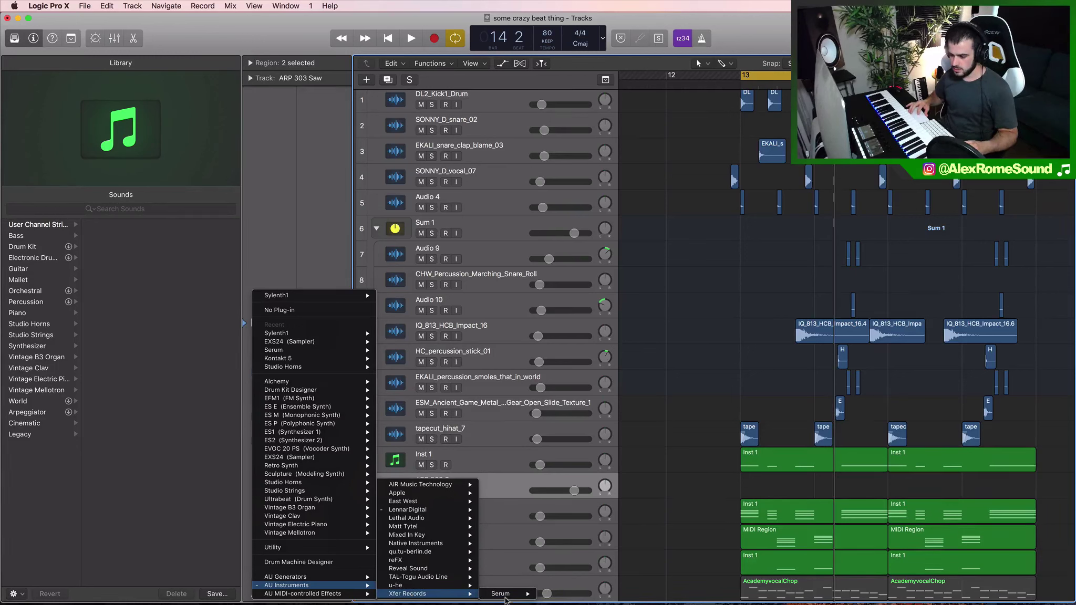
pyautogui.moveTo(504, 595)
pyautogui.click(556, 593)
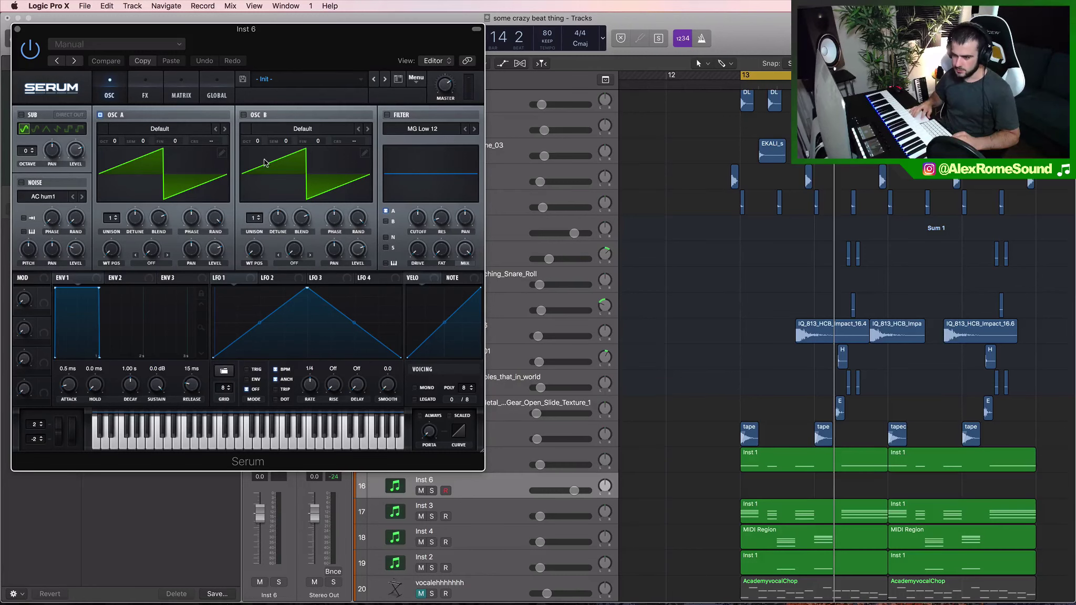
pyautogui.moveTo(258, 62); pyautogui.dragTo(327, 57)
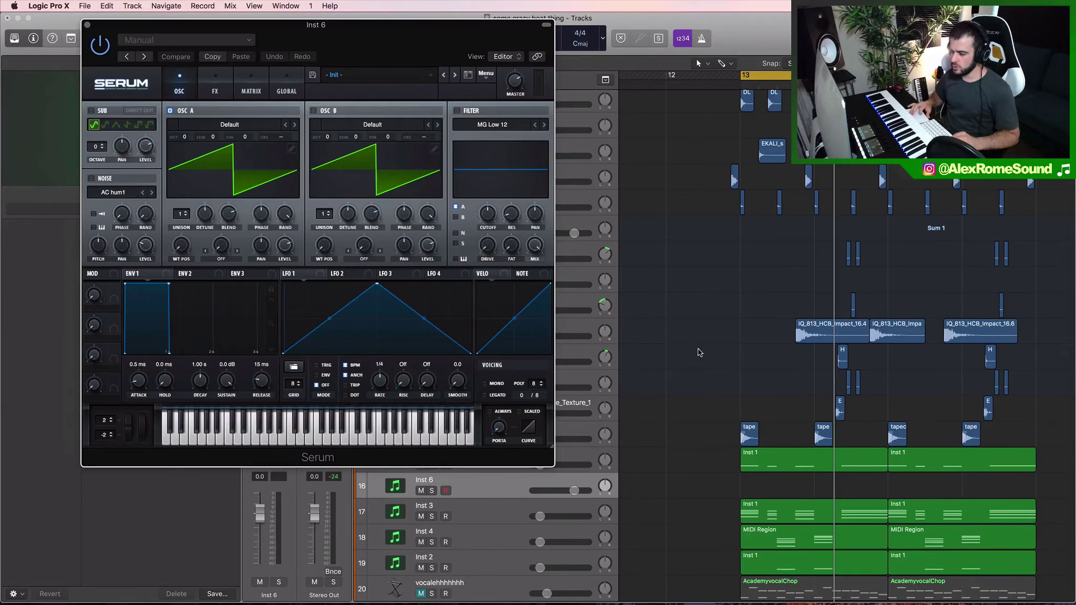
# Repeat the two Inst 3 regions directly after the originals and set the cycle range to bars 17 through 20.
pyautogui.scroll(-1, 699, 352)
pyautogui.hscroll(4, 678, 493)
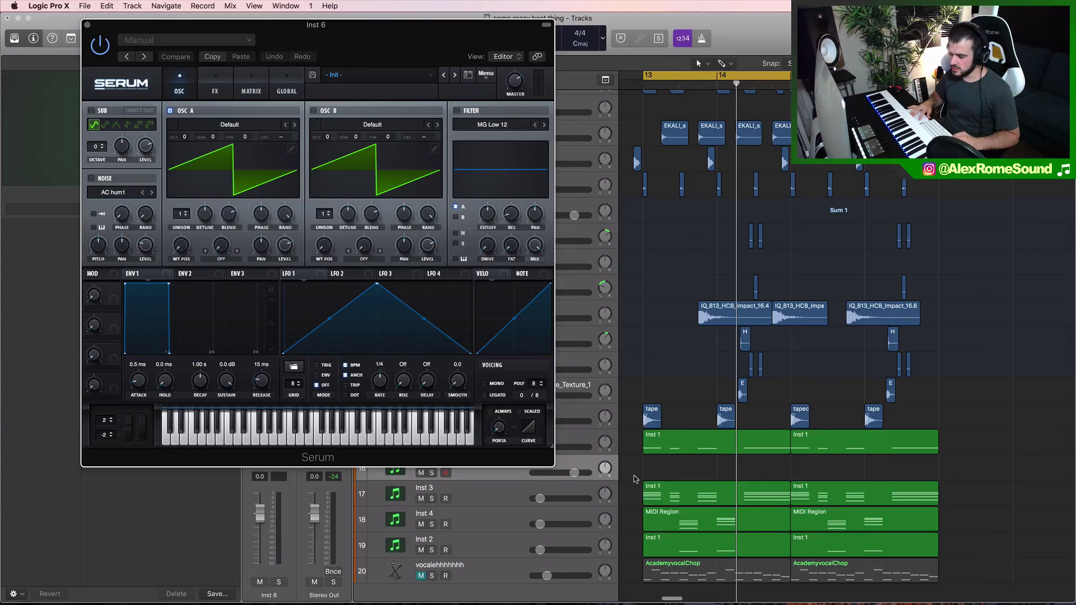
pyautogui.moveTo(634, 479); pyautogui.dragTo(828, 504)
pyautogui.hscroll(-3, 828, 504)
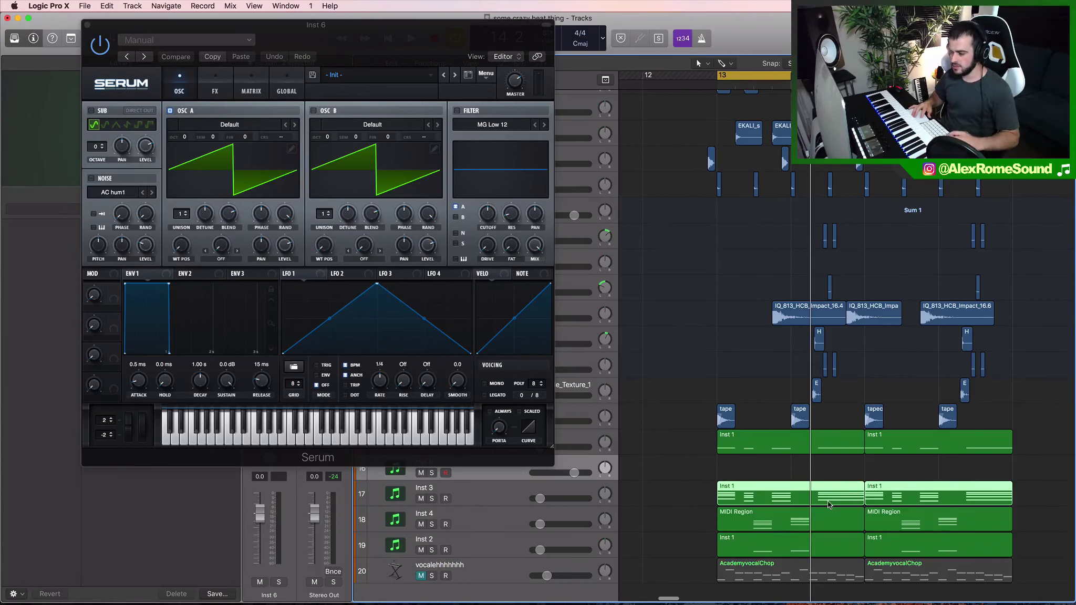
pyautogui.hscroll(1, 845, 497)
pyautogui.press('super+r')
pyautogui.press('super+Left')
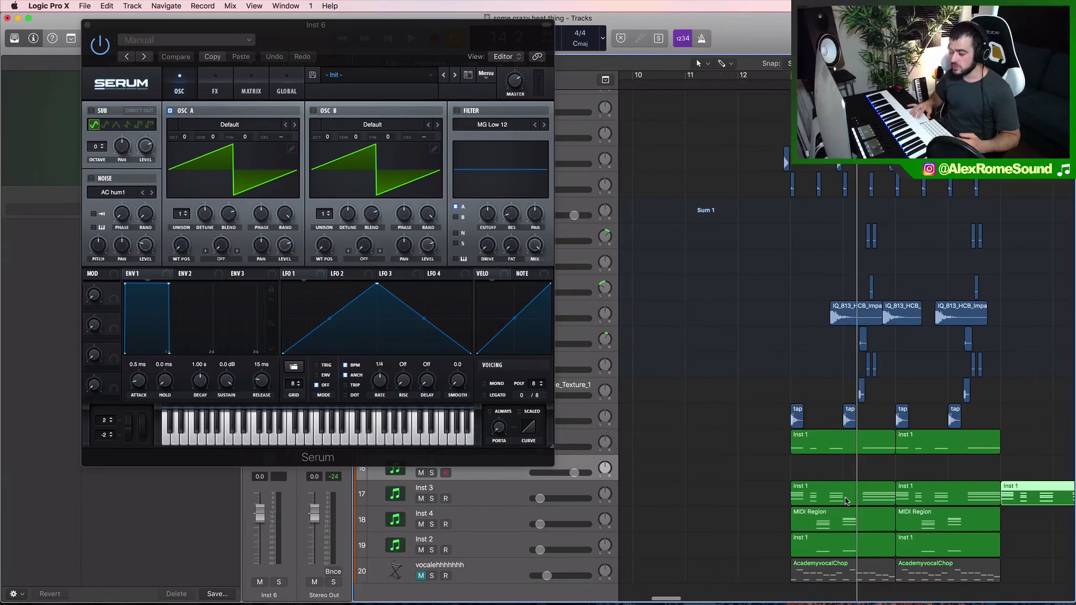
pyautogui.hscroll(6, 844, 496)
pyautogui.hscroll(-1, 844, 497)
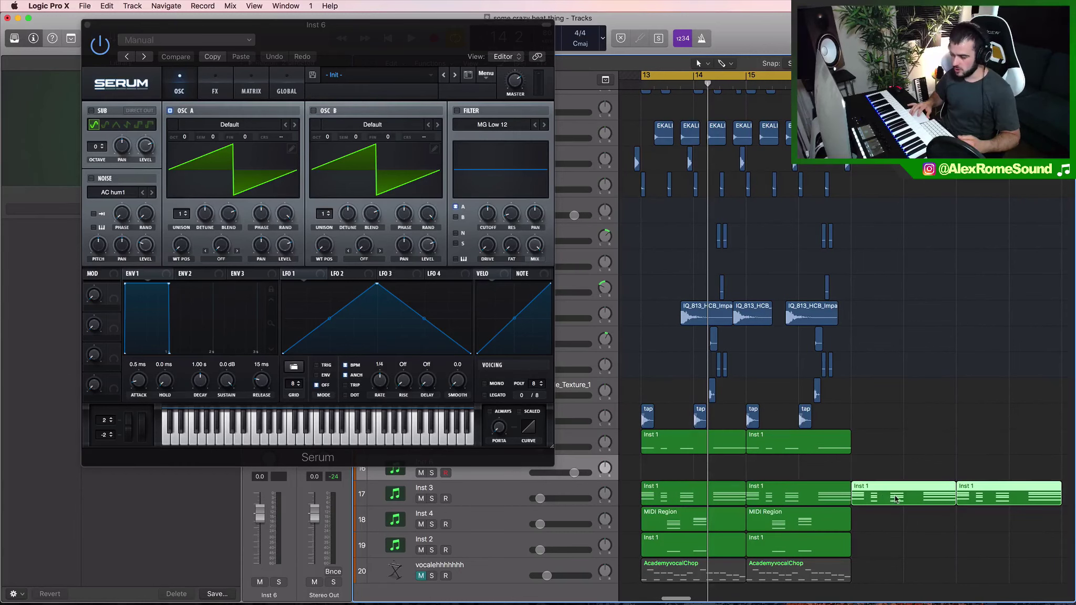
pyautogui.hscroll(2, 899, 499)
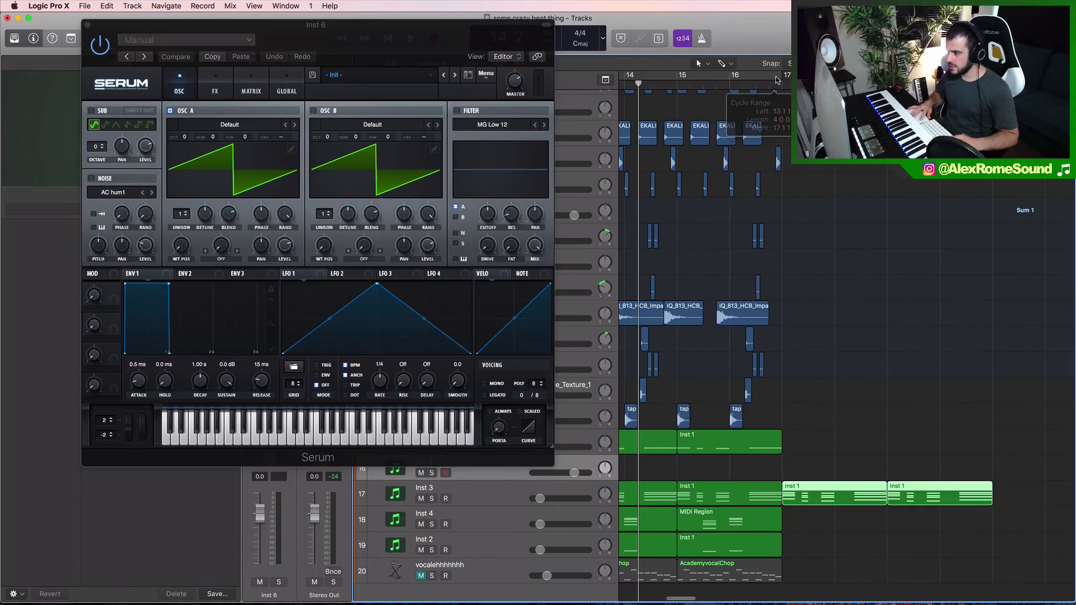
pyautogui.moveTo(782, 80); pyautogui.dragTo(991, 80)
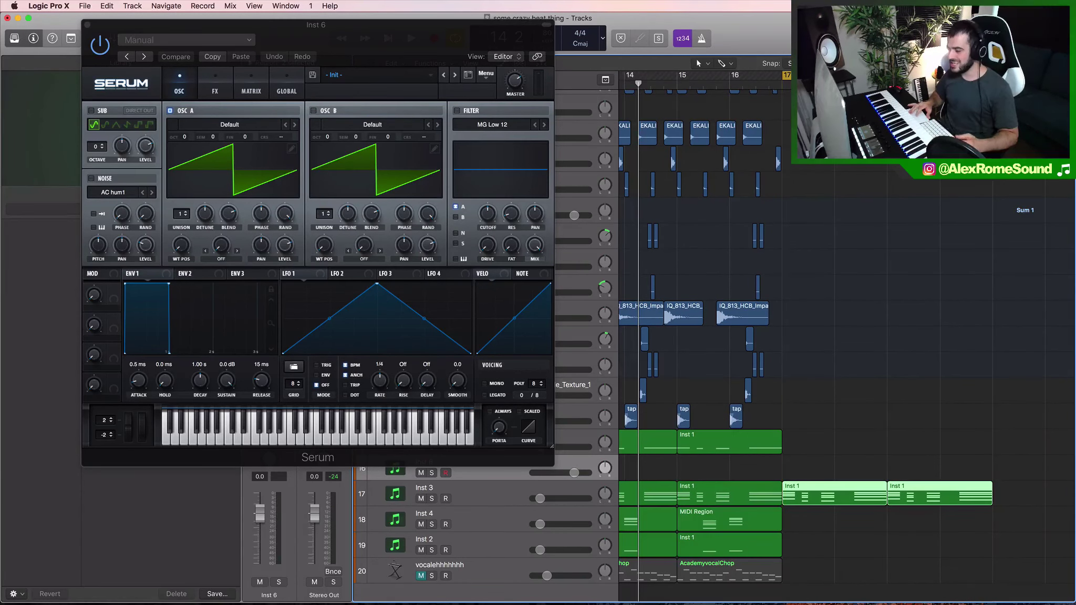
# Examine the chord notes of the first copied Inst 3 region in the Piano Roll, and close the editor.
pyautogui.click(876, 494)
pyautogui.doubleClick(871, 496)
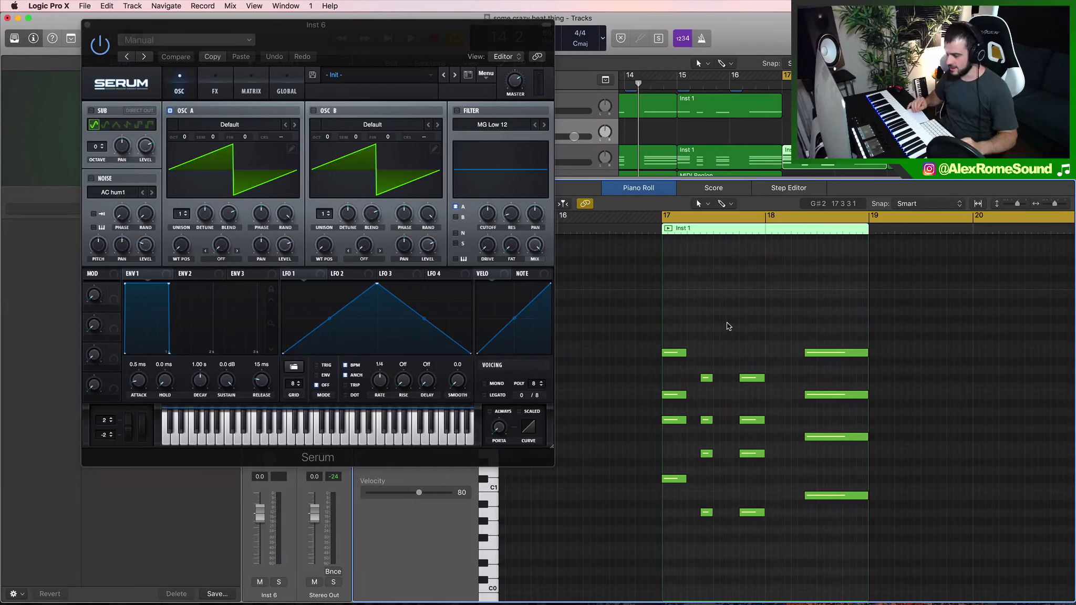
pyautogui.scroll(1, 739, 336)
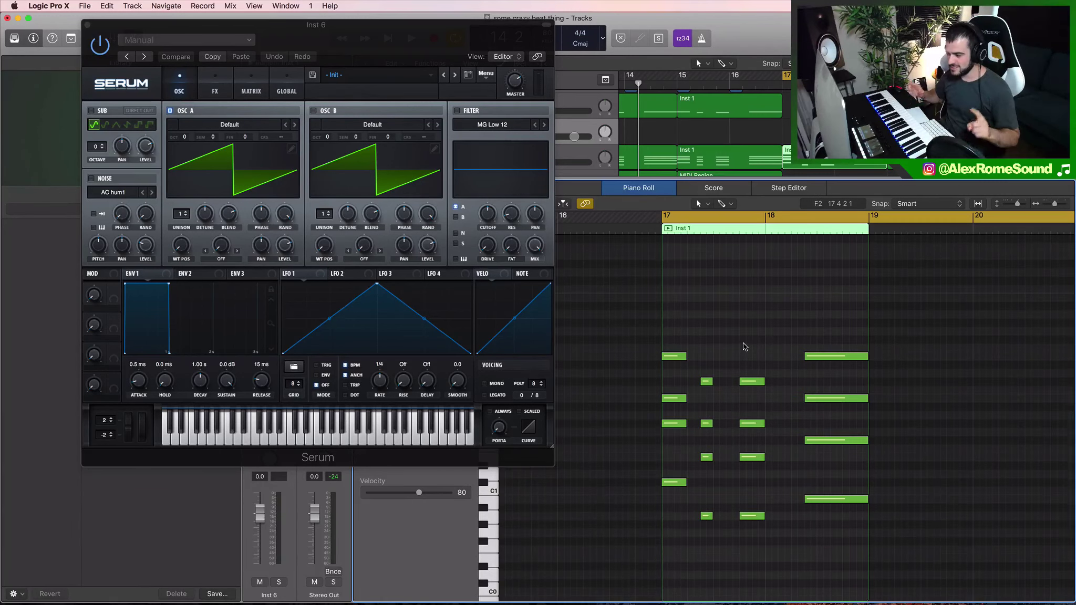
pyautogui.scroll(4, 744, 347)
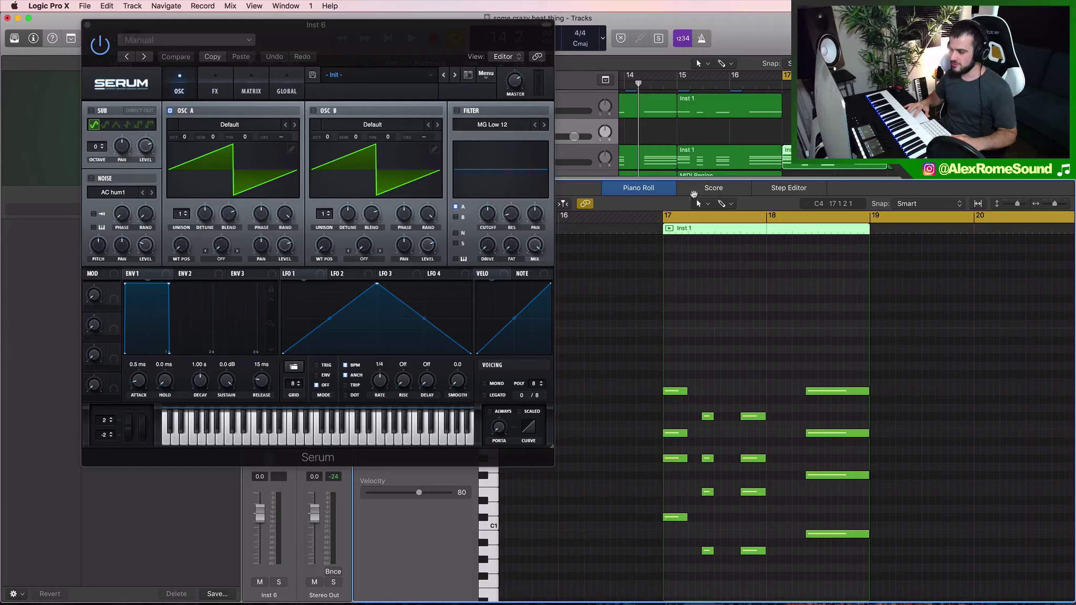
pyautogui.moveTo(727, 178); pyautogui.dragTo(790, 549)
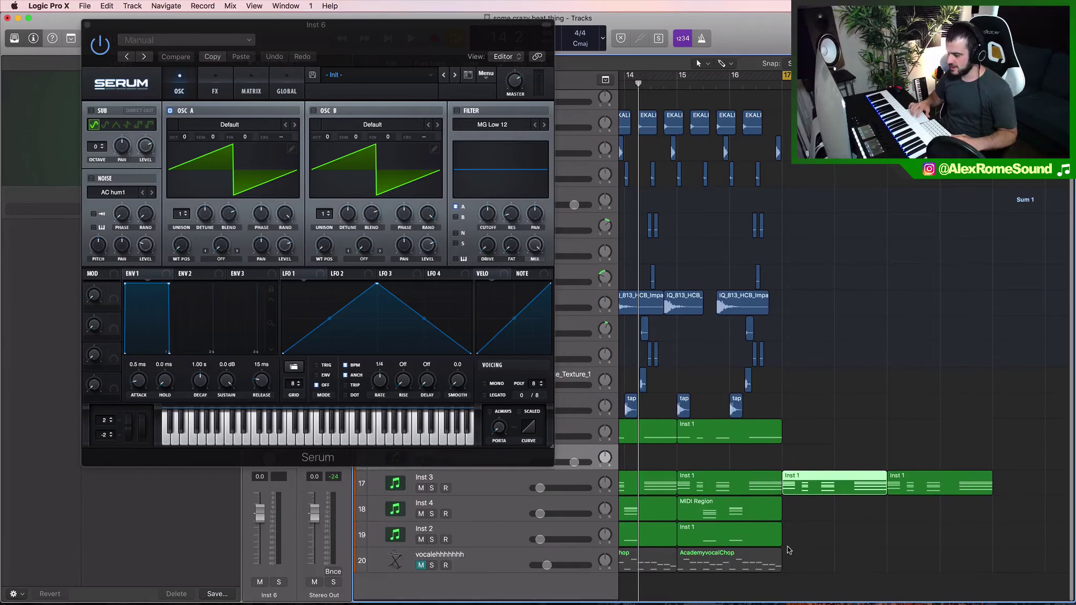
# Open the copied Inst 3 region at bar 17 in the Piano Roll and select the notes of its first chord.
pyautogui.press('super+Right')
pyautogui.hscroll(3, 789, 545)
pyautogui.moveTo(733, 442); pyautogui.dragTo(755, 490)
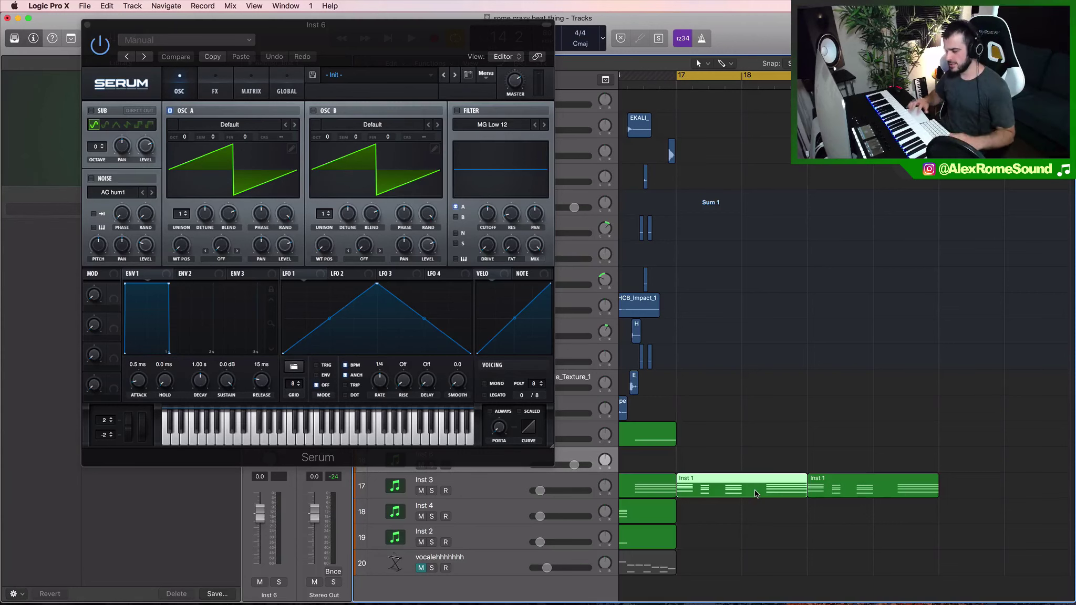
pyautogui.doubleClick(745, 489)
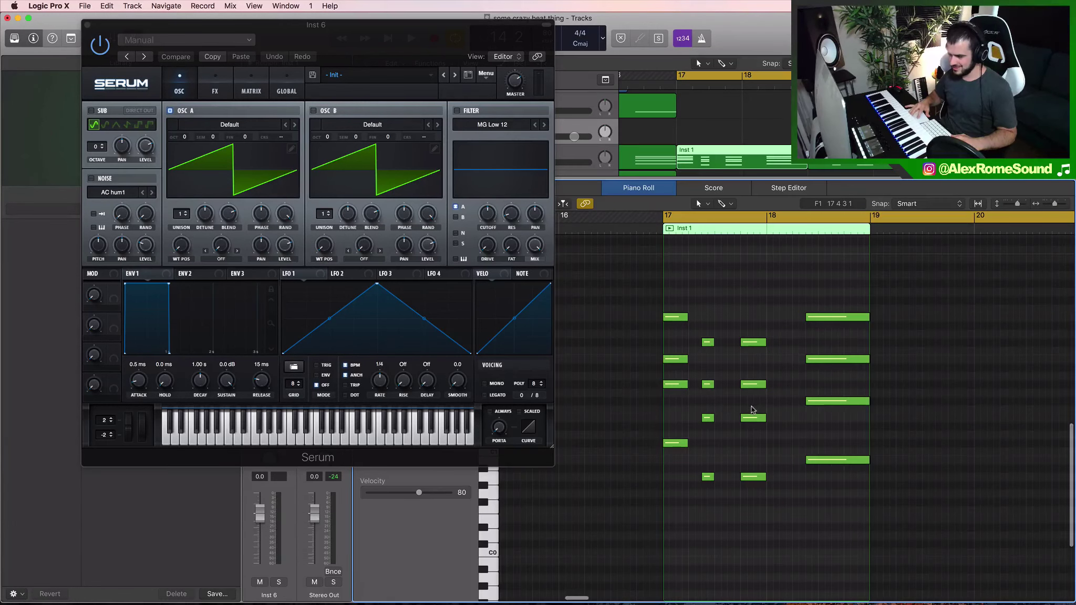
pyautogui.press('super+Right')
pyautogui.press('super+Right')
pyautogui.hscroll(8, 716, 411)
pyautogui.hscroll(-3, 716, 411)
pyautogui.scroll(2, 717, 411)
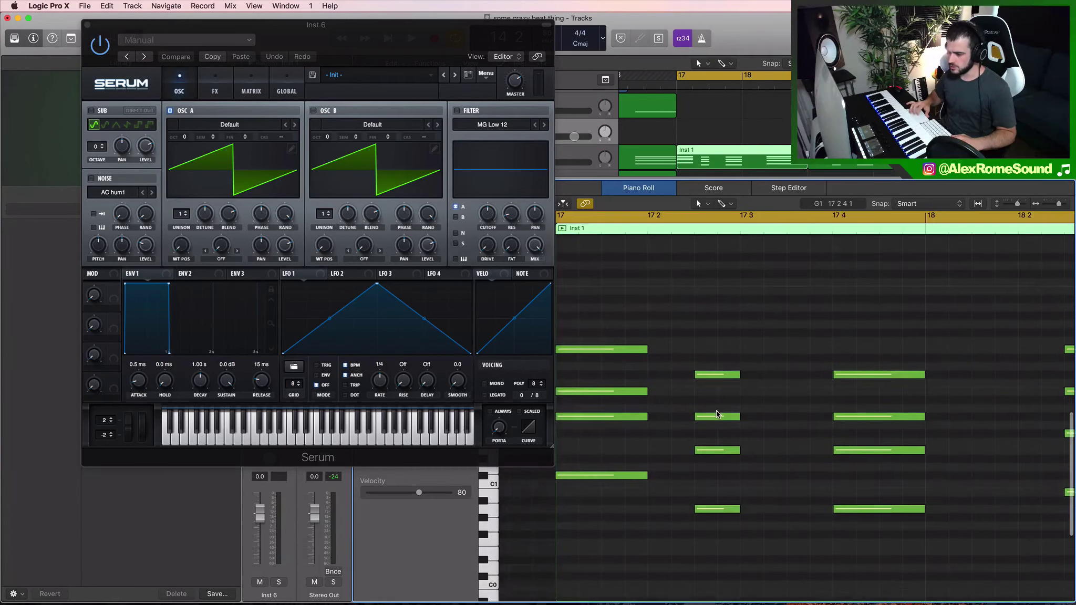
pyautogui.moveTo(682, 558); pyautogui.dragTo(653, 251)
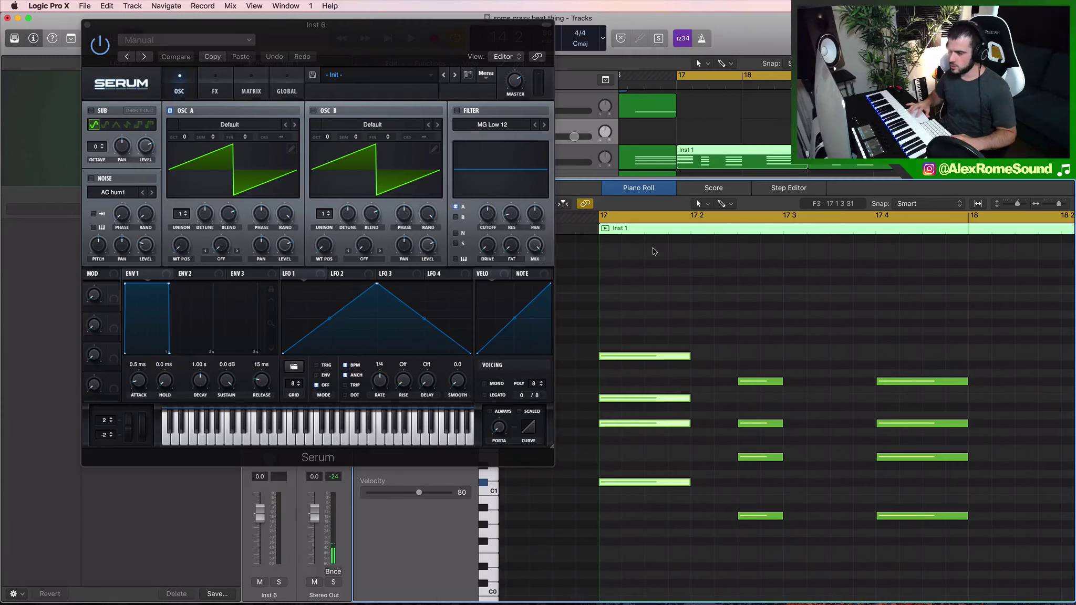
# Move the copied region at bar 17 onto the new Serum track, lower that track's volume to -15.8 dB, and start playback.
pyautogui.click(700, 131)
pyautogui.moveTo(700, 159); pyautogui.dragTo(700, 135)
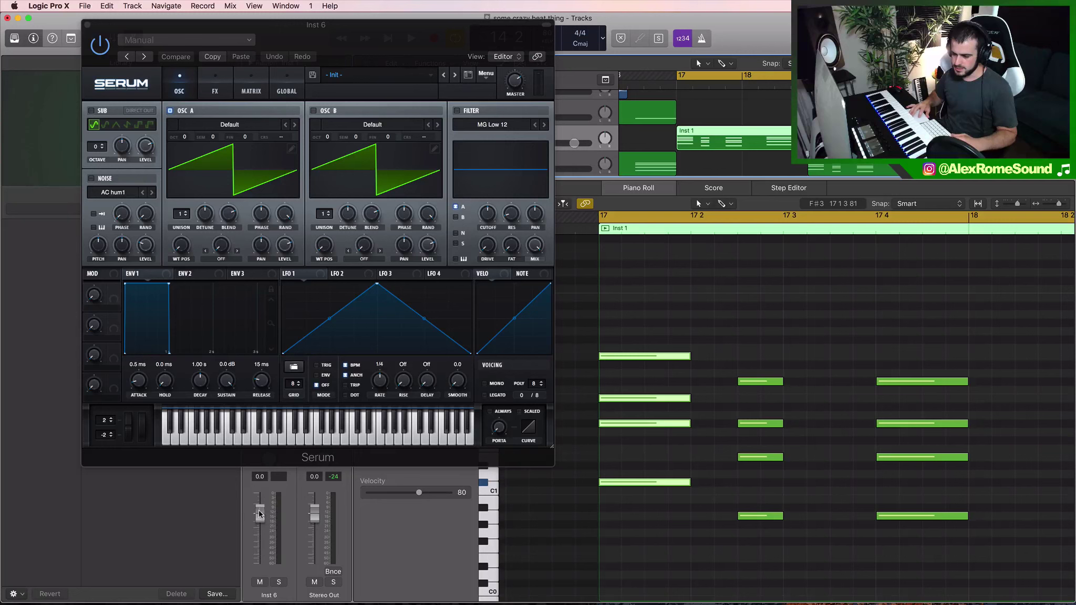
pyautogui.moveTo(260, 514); pyautogui.dragTo(259, 539)
pyautogui.press('space')
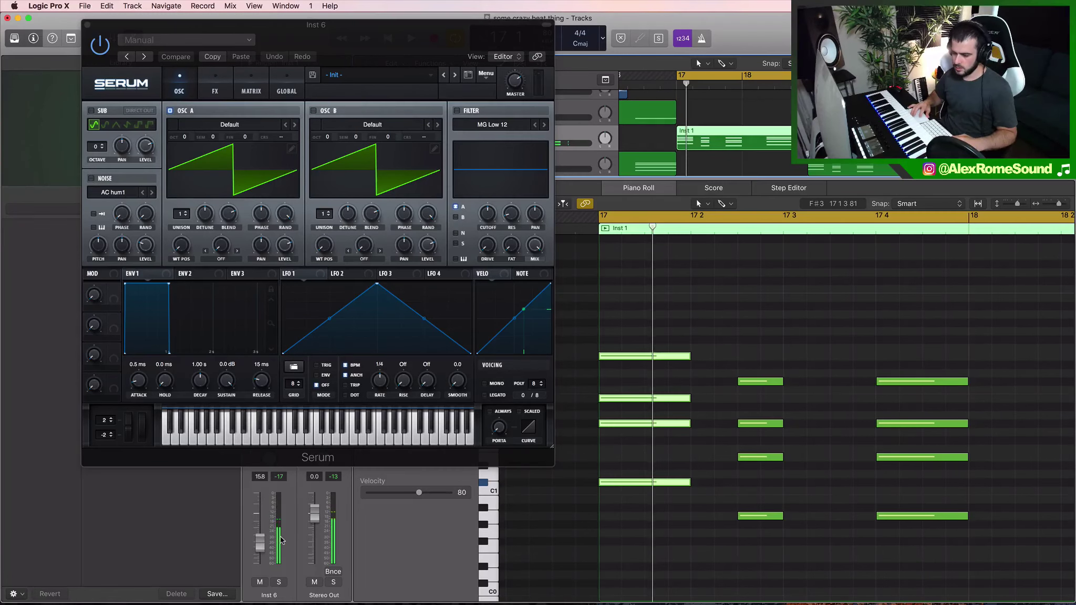
# Transpose all notes of the region at bar 17 up one octave.
pyautogui.moveTo(613, 509); pyautogui.dragTo(1047, 261)
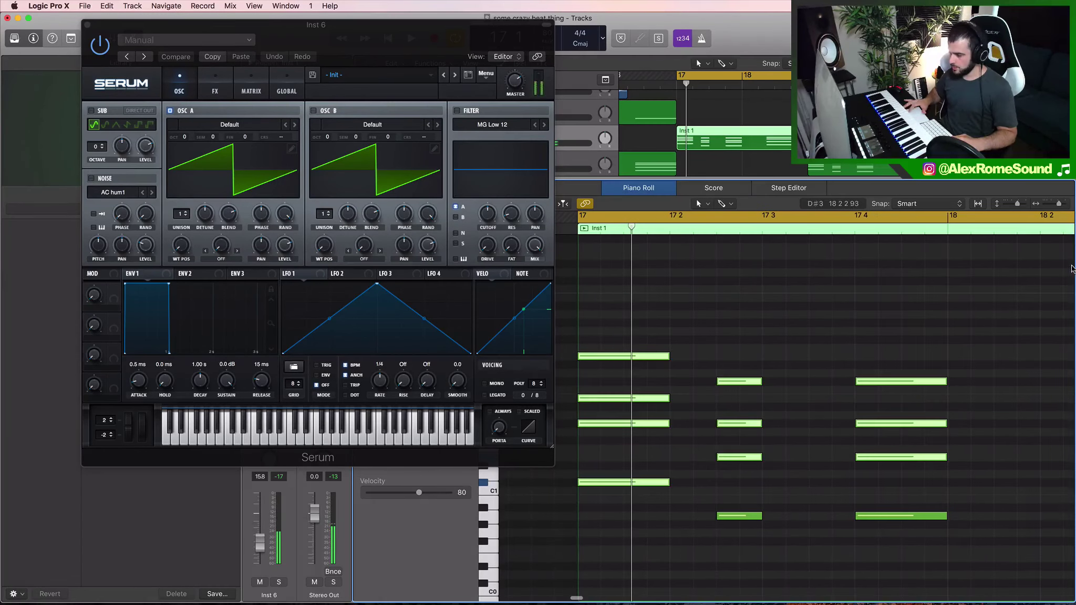
pyautogui.press('super+Left')
pyautogui.press('super+Left')
pyautogui.press('super+Left')
pyautogui.moveTo(908, 535); pyautogui.dragTo(591, 306)
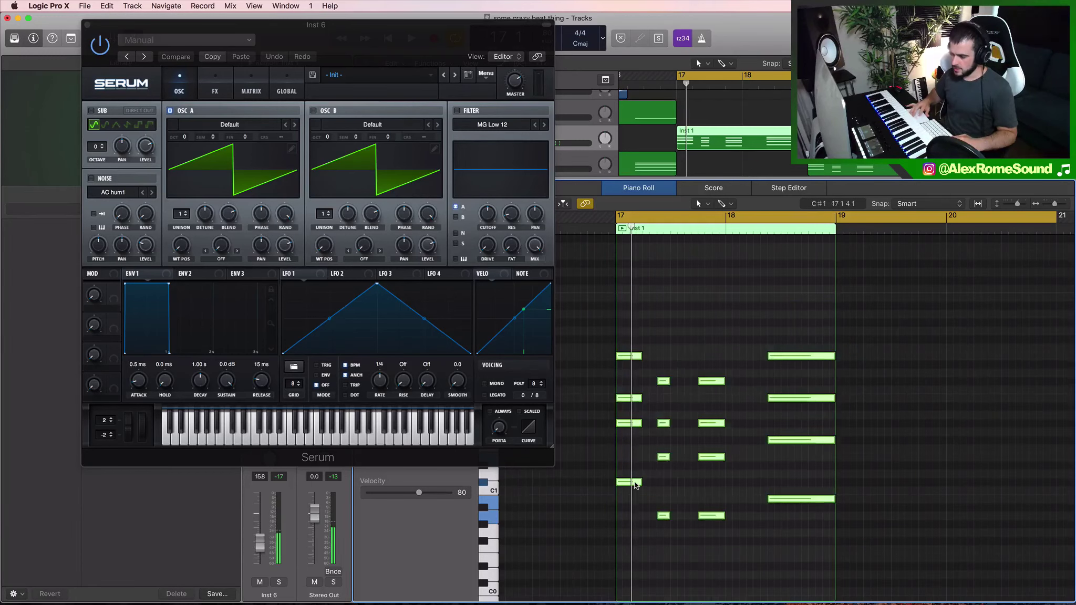
pyautogui.press('super+Right')
pyautogui.press('super+Right')
pyautogui.press('super+Right')
pyautogui.hscroll(-1, 634, 484)
pyautogui.moveTo(634, 484); pyautogui.dragTo(634, 385)
pyautogui.scroll(-5, 635, 385)
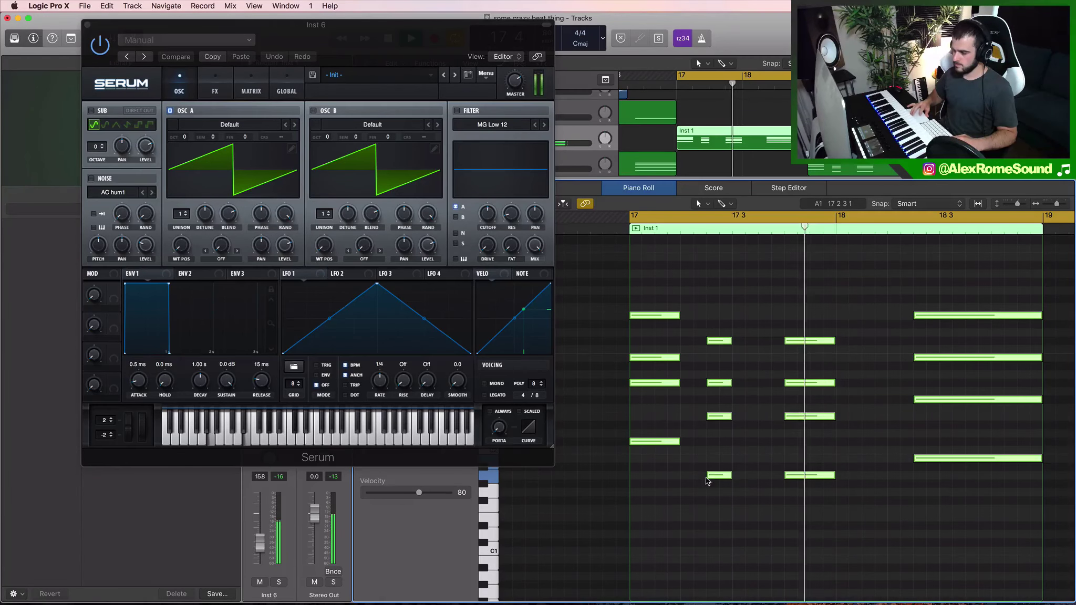
# Lengthen the notes of the second chord until they meet the start of the third chord.
pyautogui.click(787, 327)
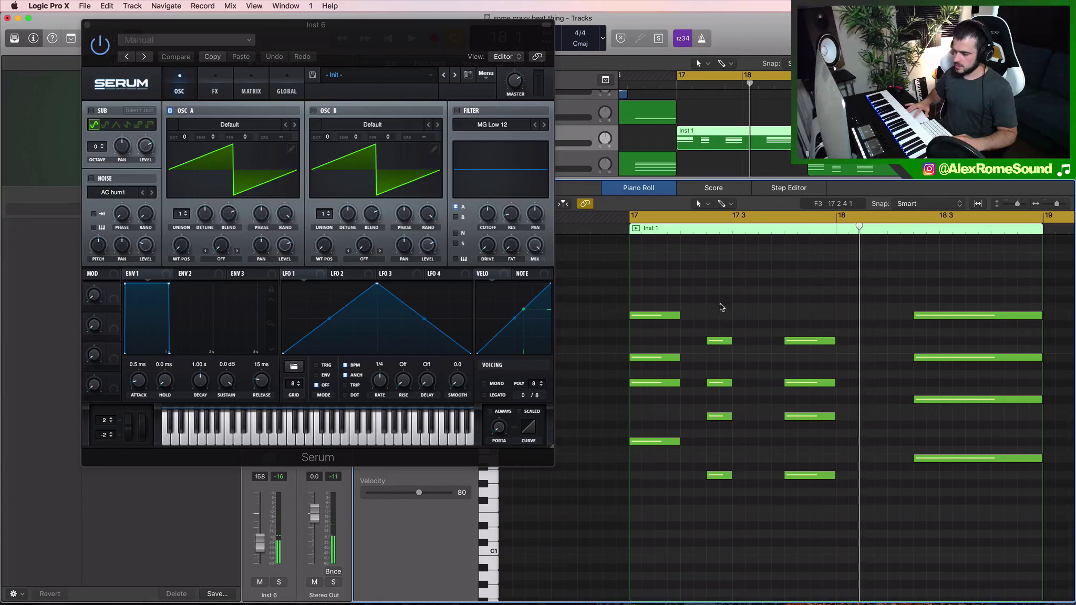
pyautogui.moveTo(721, 307); pyautogui.dragTo(781, 475)
pyautogui.scroll(-4, 787, 125)
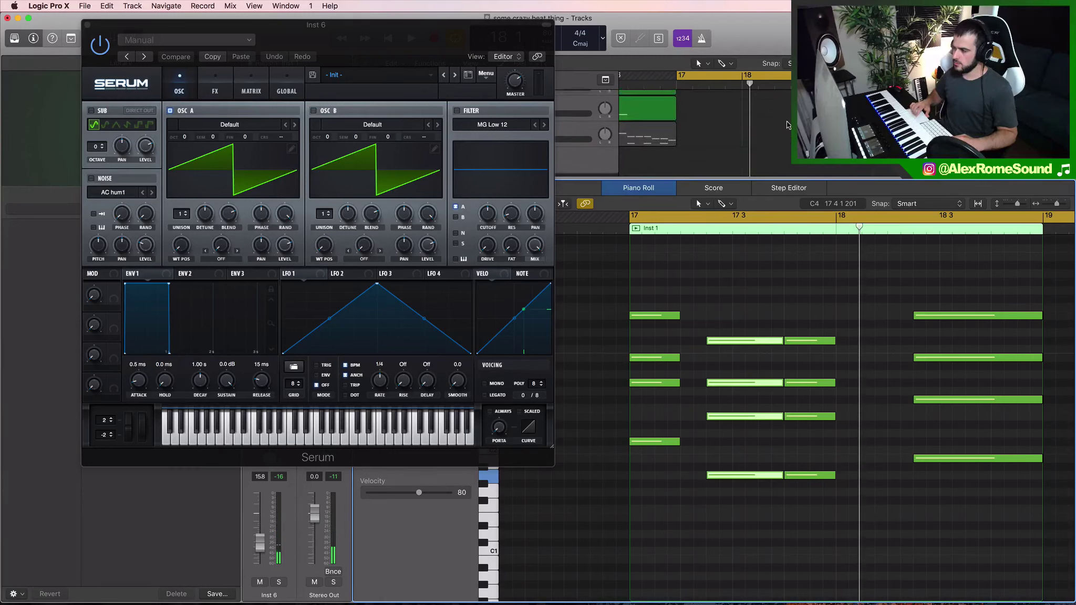
# Copy the bar 16 chord from the MIDI region at bar 15 and paste it at bar 18 in the Inst 1 region.
pyautogui.hscroll(-3, 786, 125)
pyautogui.click(787, 138)
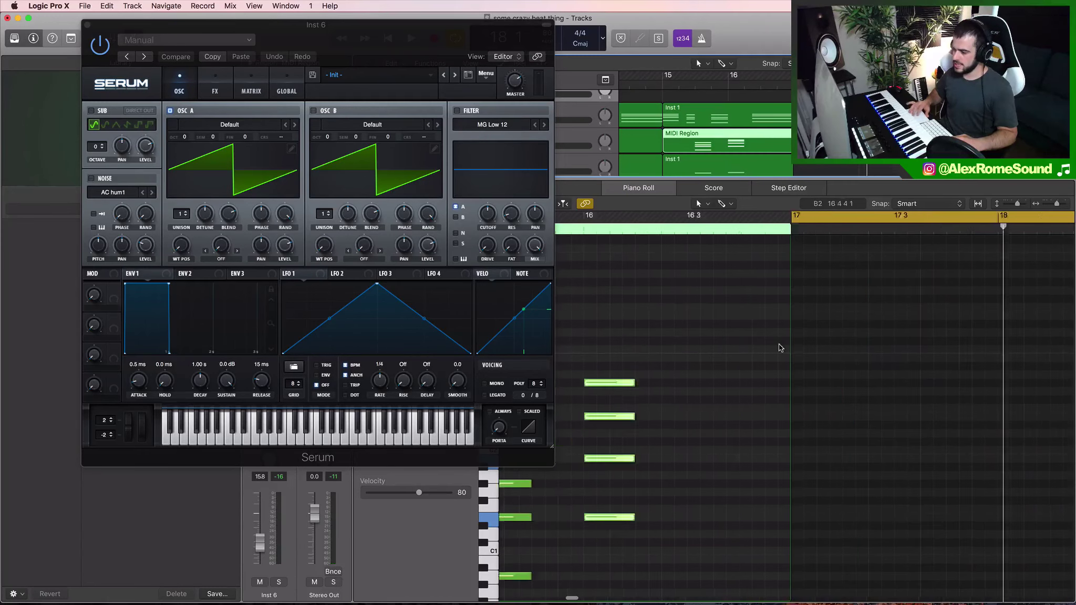
pyautogui.hscroll(-10, 776, 348)
pyautogui.scroll(-2, 840, 325)
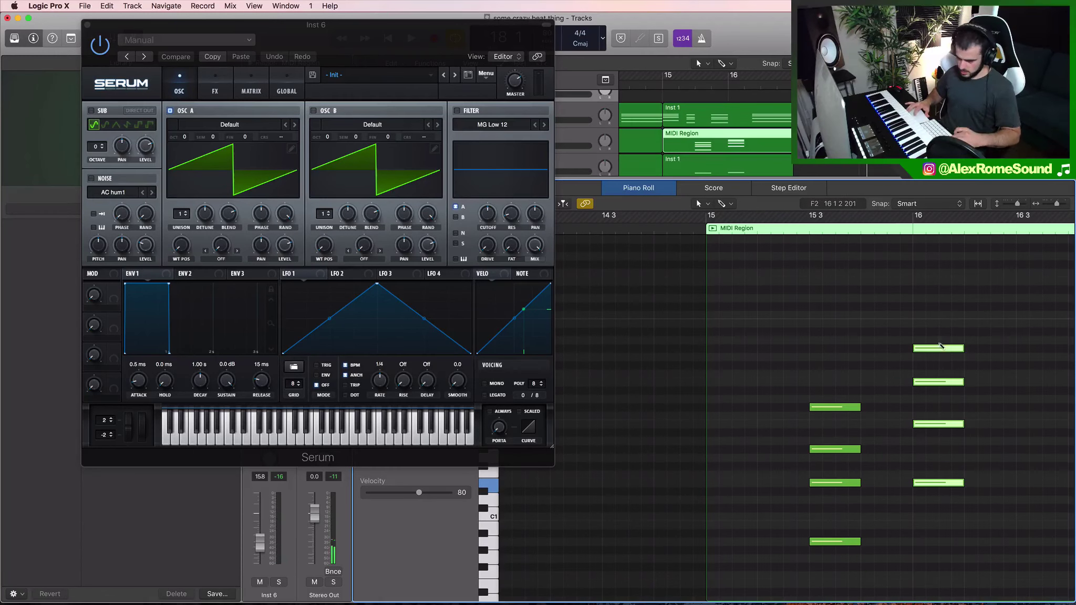
pyautogui.hscroll(3, 704, 132)
pyautogui.scroll(4, 703, 132)
pyautogui.scroll(-2, 704, 132)
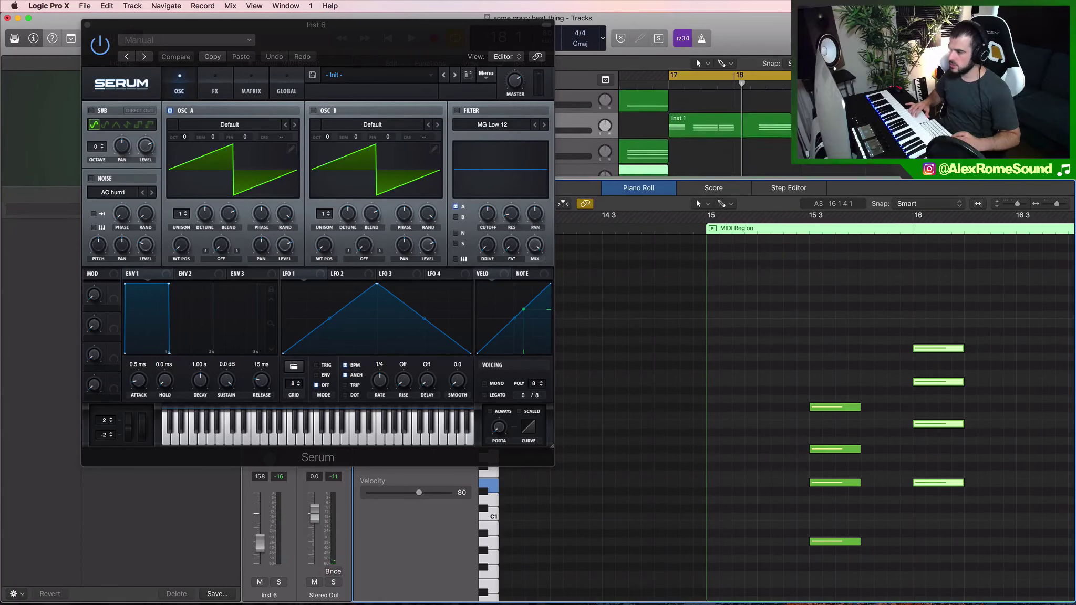
pyautogui.scroll(1, 756, 105)
pyautogui.moveTo(738, 79); pyautogui.dragTo(734, 82)
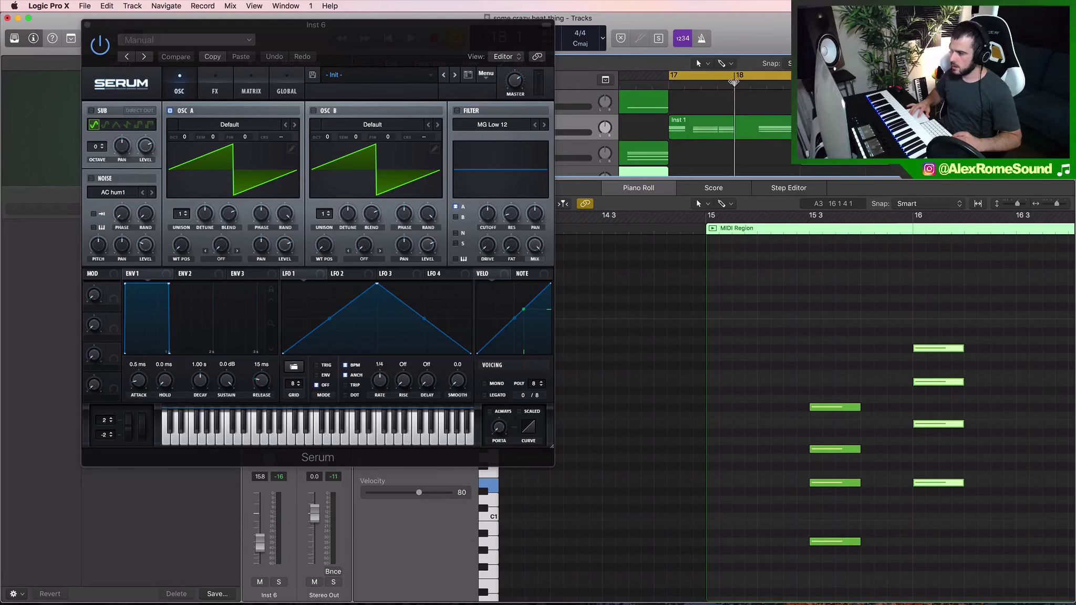
pyautogui.click(755, 126)
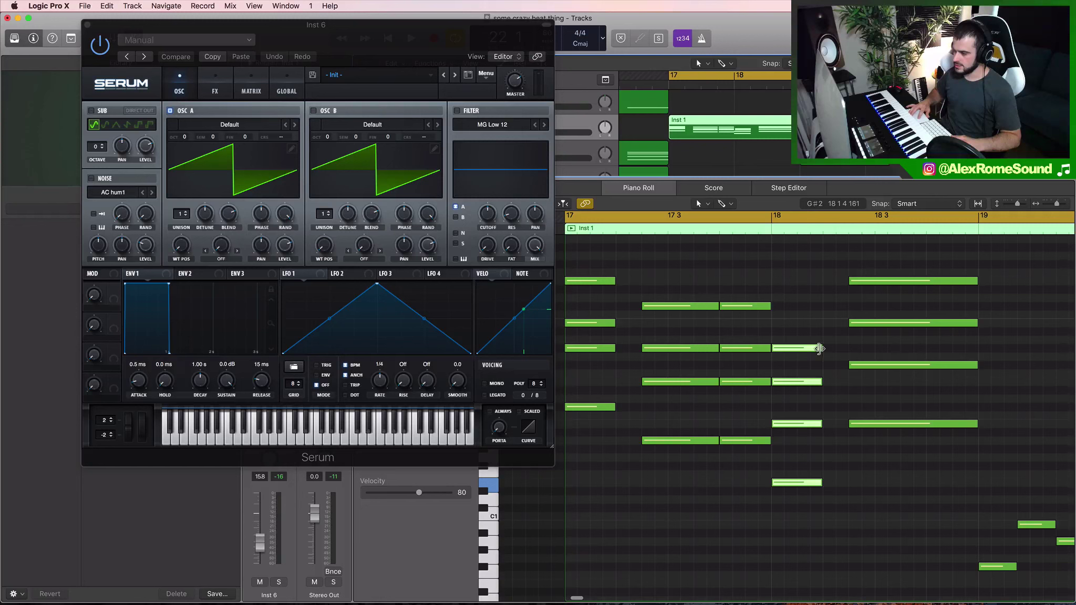
pyautogui.click(819, 349)
# Play the pattern from bar 17 and lower the Inst 6 track's volume to -21.5 dB during playback.
pyautogui.press('space')
pyautogui.press('super+Left')
pyautogui.press('super+Left')
pyautogui.press('super+Left')
pyautogui.press('super+Left')
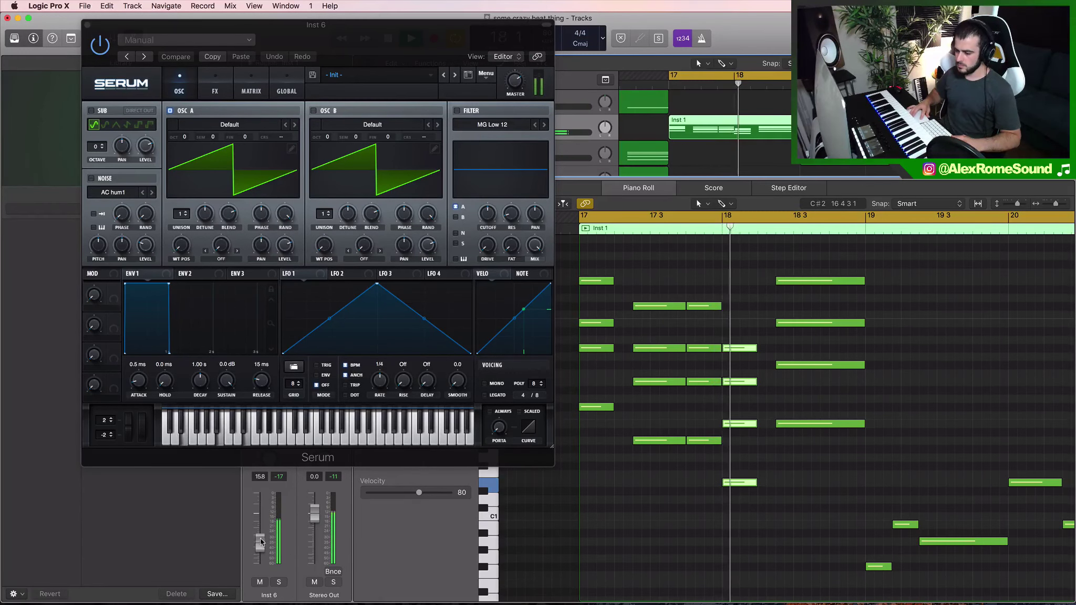
pyautogui.moveTo(261, 542); pyautogui.dragTo(261, 549)
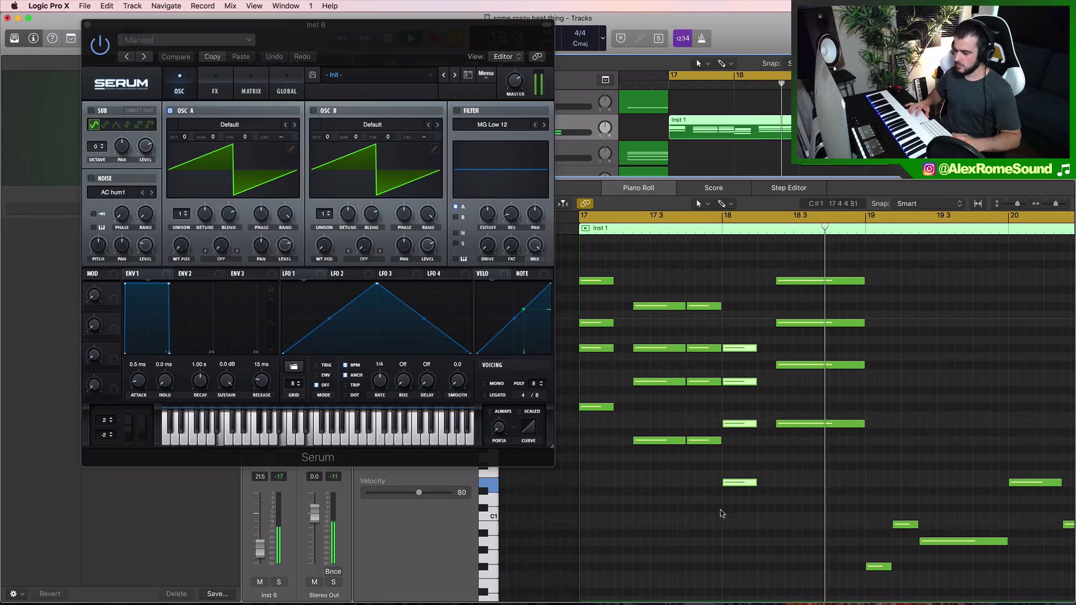
pyautogui.press('space')
# Transpose the pasted bar 18 chord up one octave and play the pattern from bar 17.
pyautogui.moveTo(721, 513); pyautogui.dragTo(737, 341)
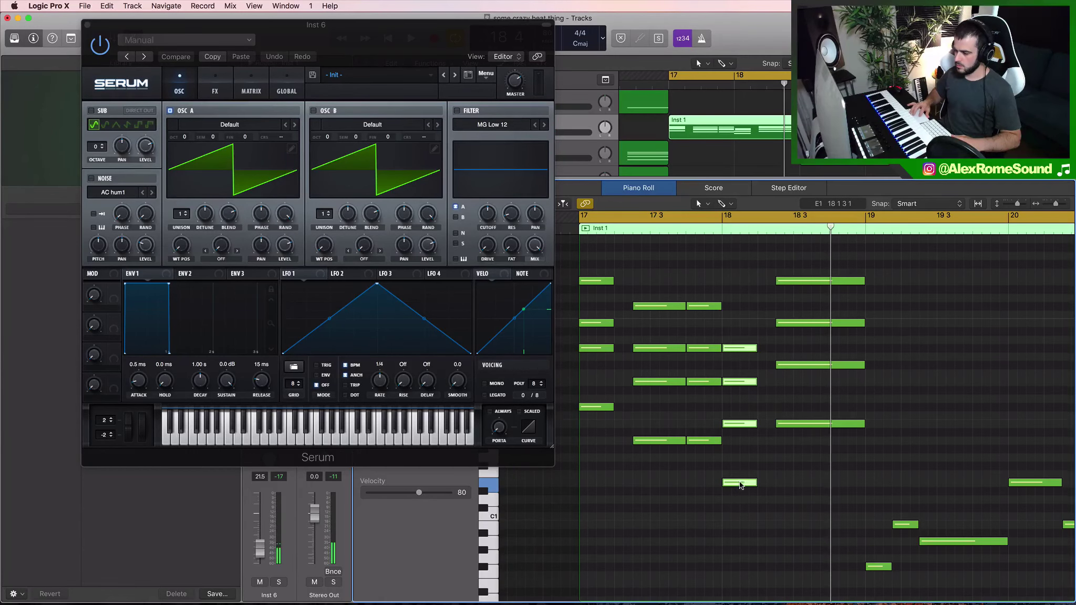
pyautogui.moveTo(740, 483); pyautogui.dragTo(739, 381)
pyautogui.press('space')
pyautogui.scroll(2, 739, 385)
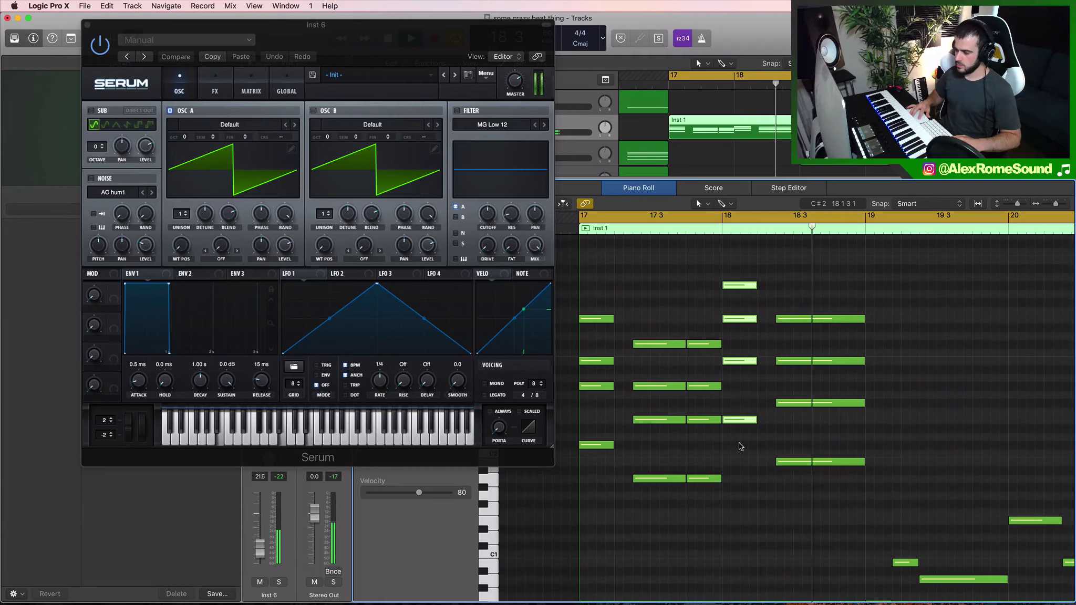
pyautogui.press('super+Left')
pyautogui.press('space')
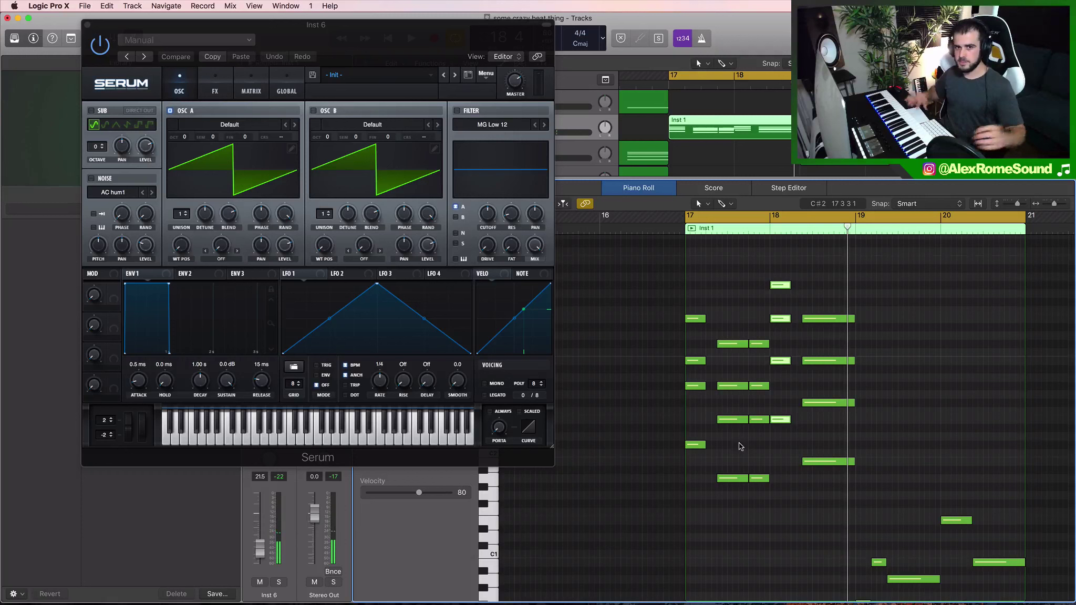
# Shorten the Inst 1 region on the Serum track so it ends at bar 19.
pyautogui.moveTo(929, 135); pyautogui.dragTo(719, 130)
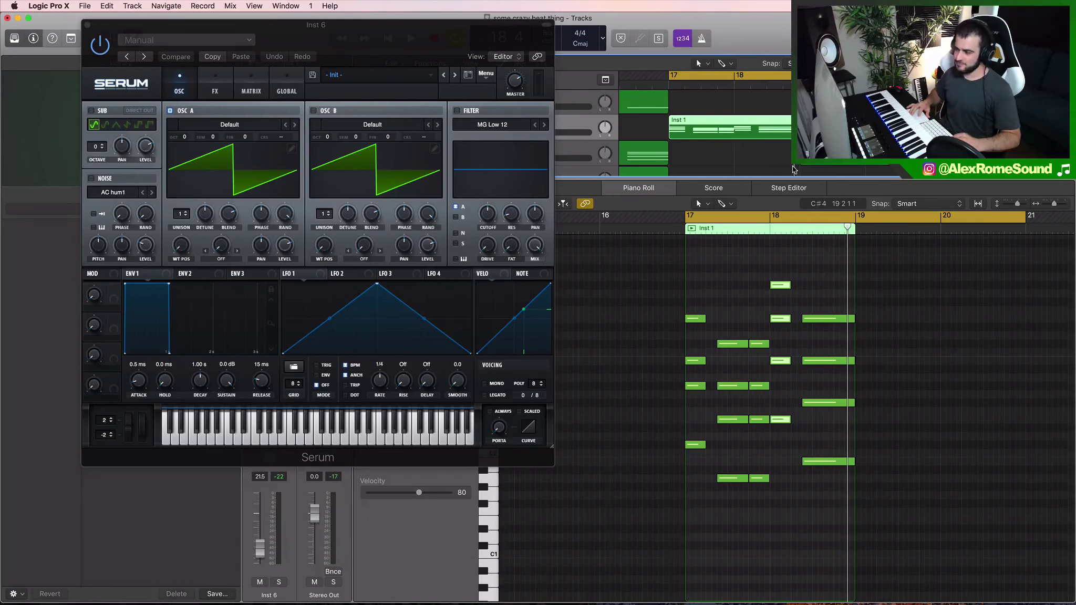
pyautogui.click(781, 151)
pyautogui.click(819, 153)
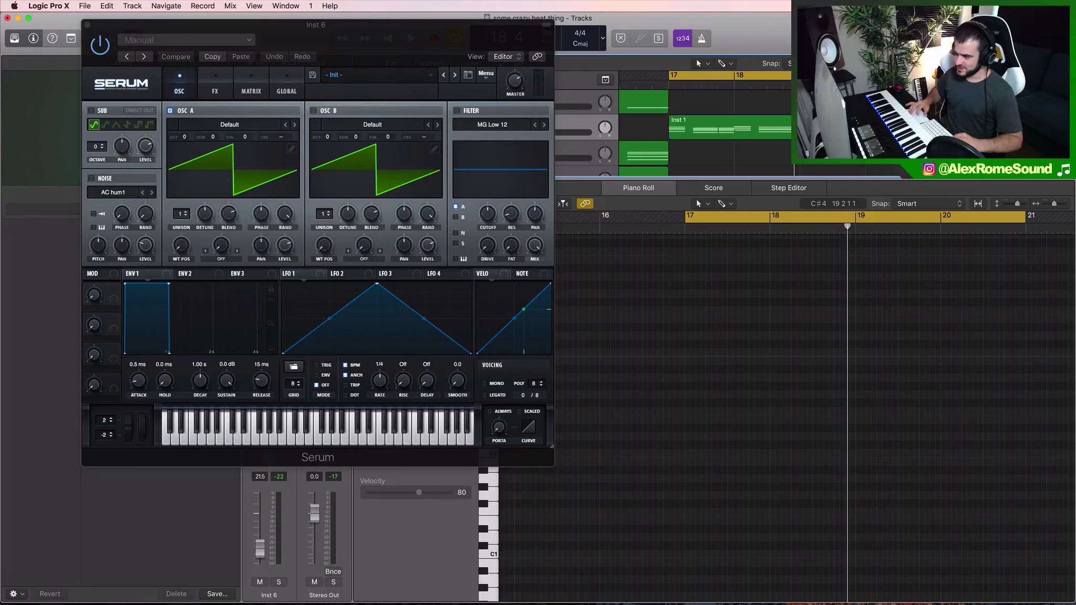
pyautogui.click(724, 125)
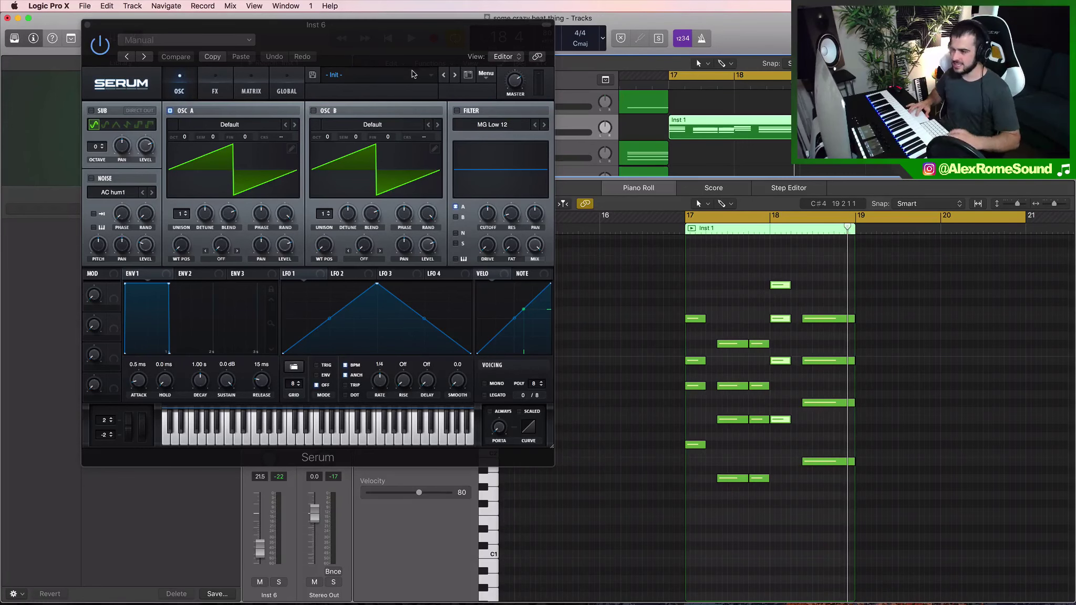
# Move the Serum window clear of the Piano Roll and select all notes of the bar 18 chord.
pyautogui.moveTo(421, 57); pyautogui.dragTo(331, 78)
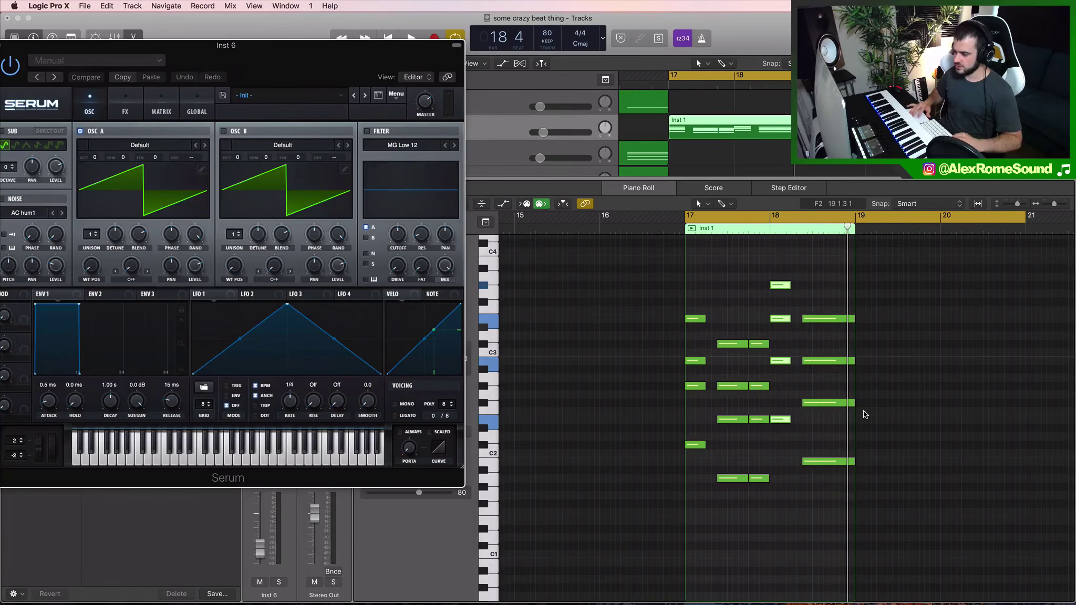
pyautogui.scroll(5, 864, 415)
pyautogui.hscroll(-3, 859, 428)
pyautogui.click(849, 459)
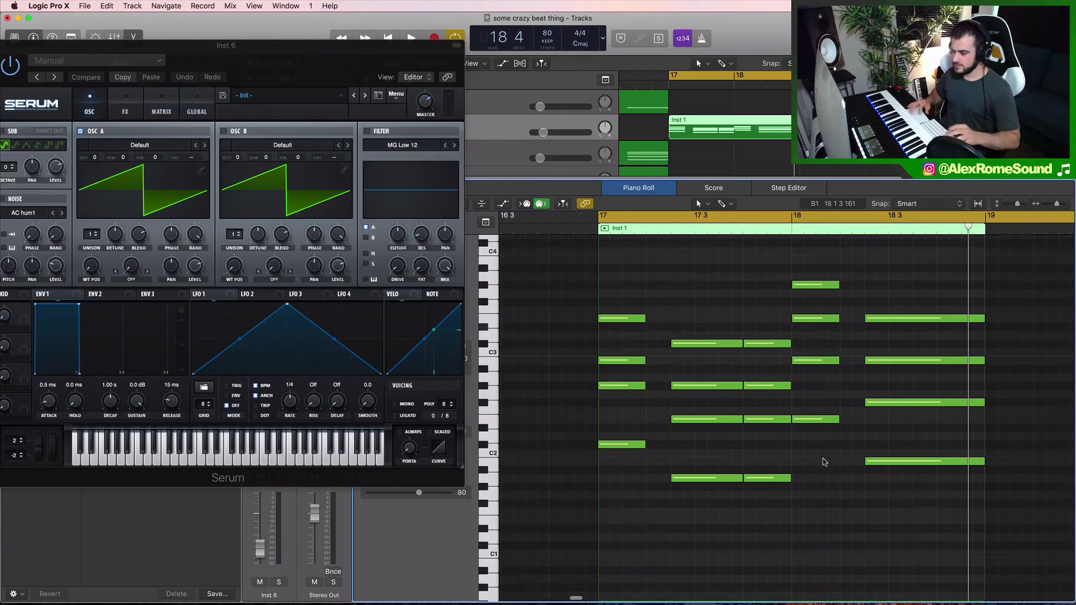
pyautogui.moveTo(817, 273); pyautogui.dragTo(811, 578)
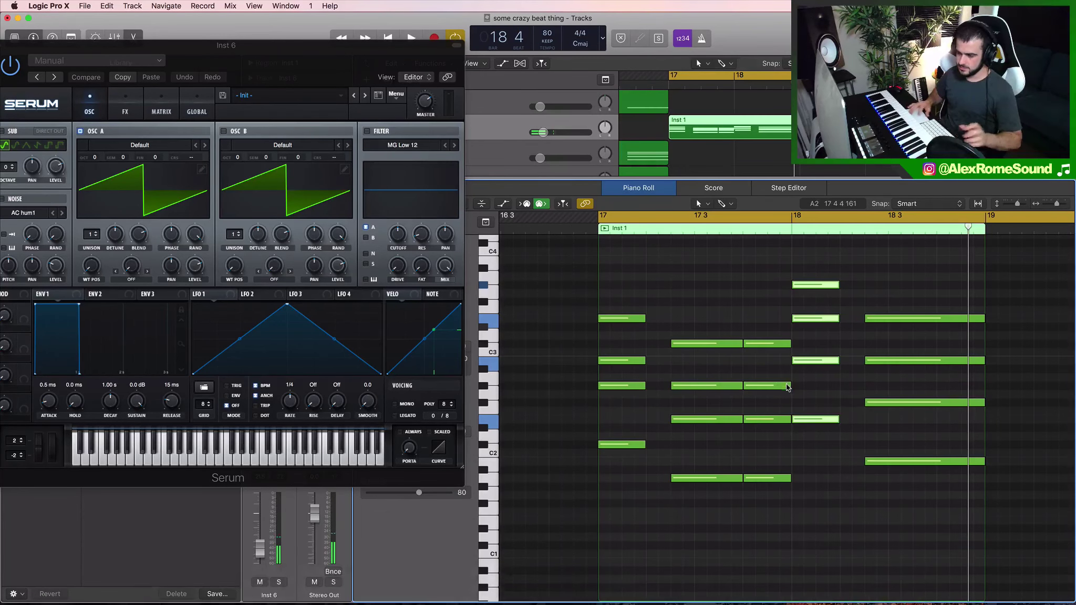
# Bring the Serum window fully into view and set oscillator A's unison to 10 voices.
pyautogui.moveTo(210, 59); pyautogui.dragTo(281, 62)
pyautogui.moveTo(162, 237); pyautogui.dragTo(172, 179)
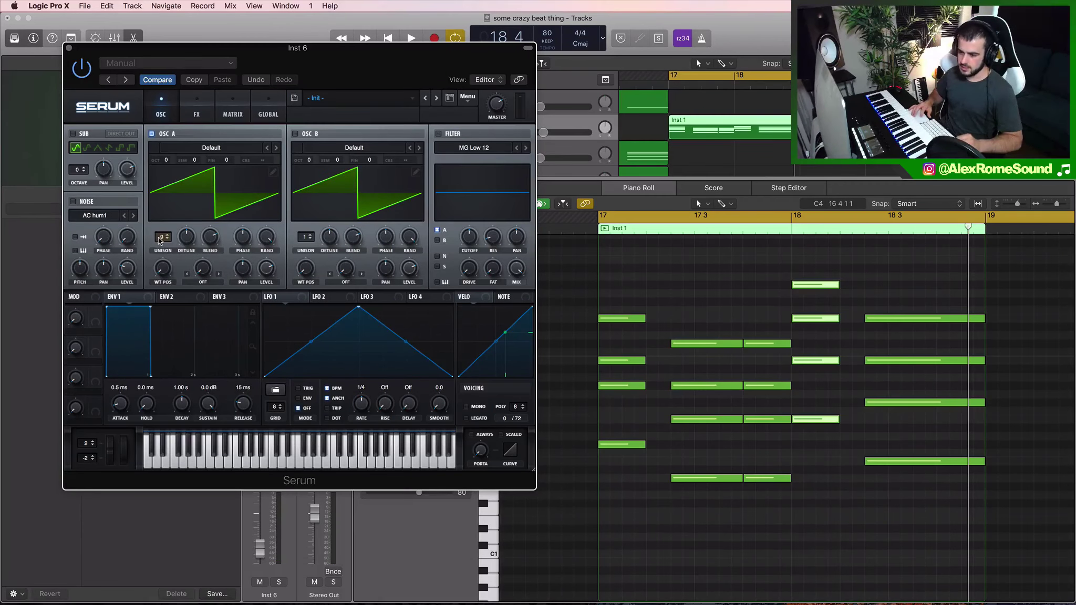
pyautogui.moveTo(160, 240); pyautogui.dragTo(190, 196)
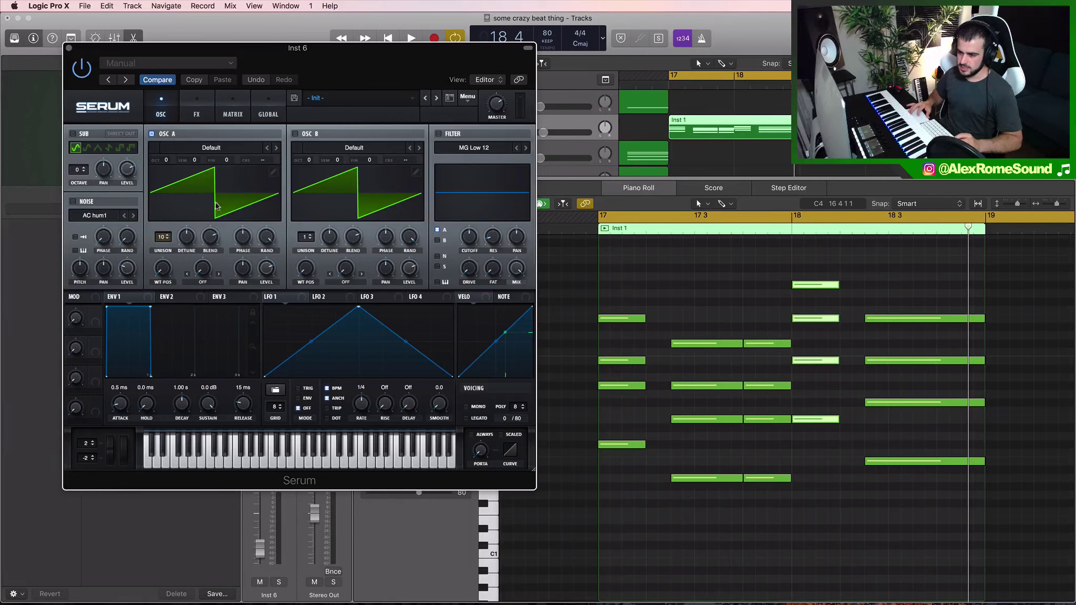
# Step through oscillator A's analog wavetables as far as Mellow But Instable.
pyautogui.click(277, 148)
pyautogui.click(277, 147)
pyautogui.click(277, 147)
pyautogui.click(276, 147)
pyautogui.click(277, 147)
pyautogui.click(277, 147)
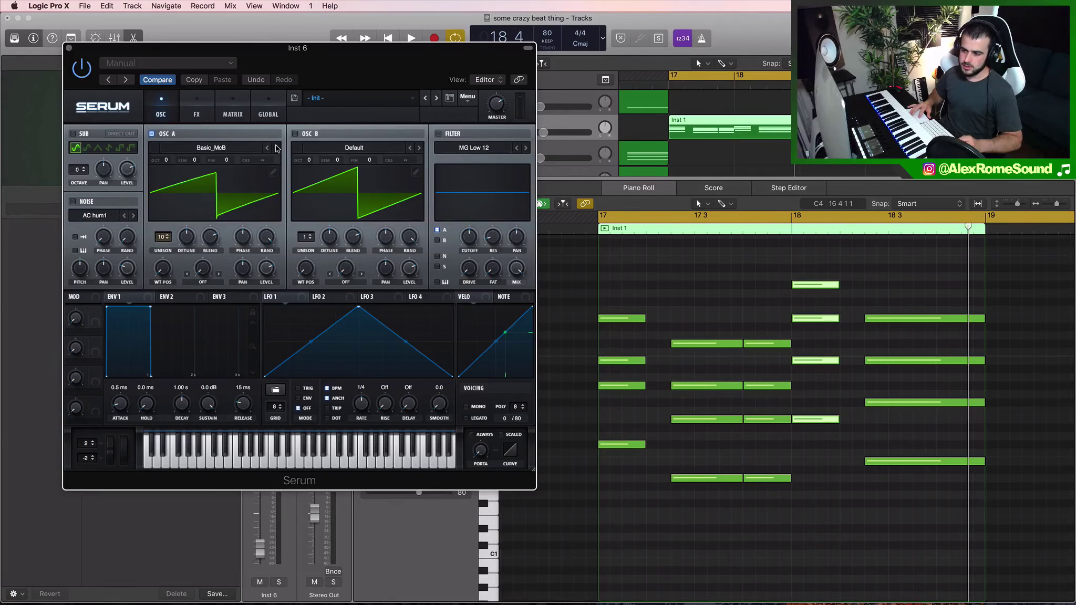
pyautogui.click(277, 147)
pyautogui.click(277, 148)
pyautogui.click(277, 148)
pyautogui.click(277, 147)
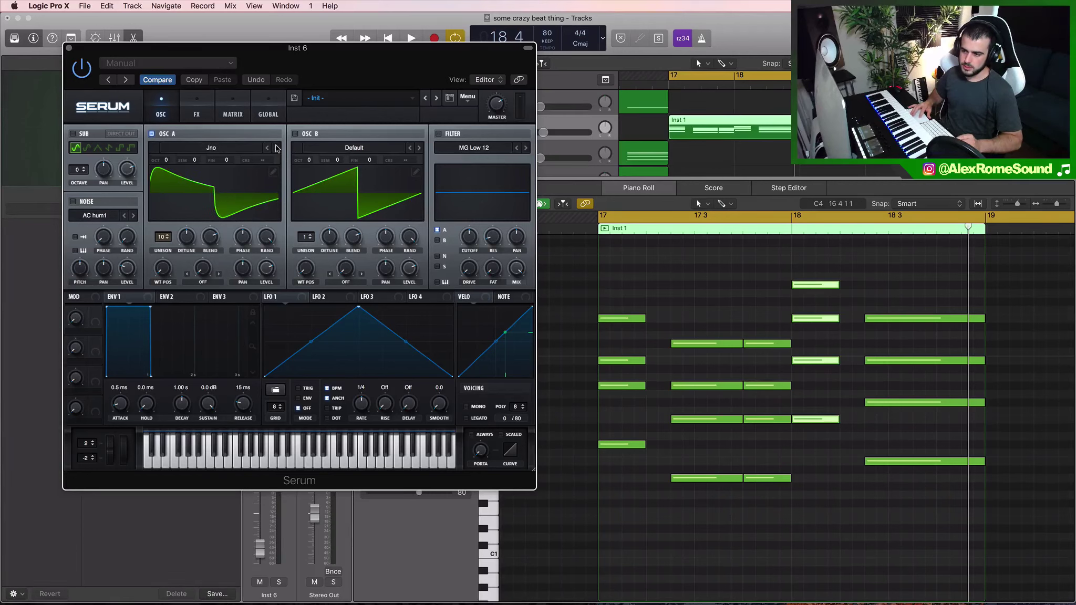
pyautogui.click(276, 148)
pyautogui.click(277, 148)
pyautogui.click(277, 147)
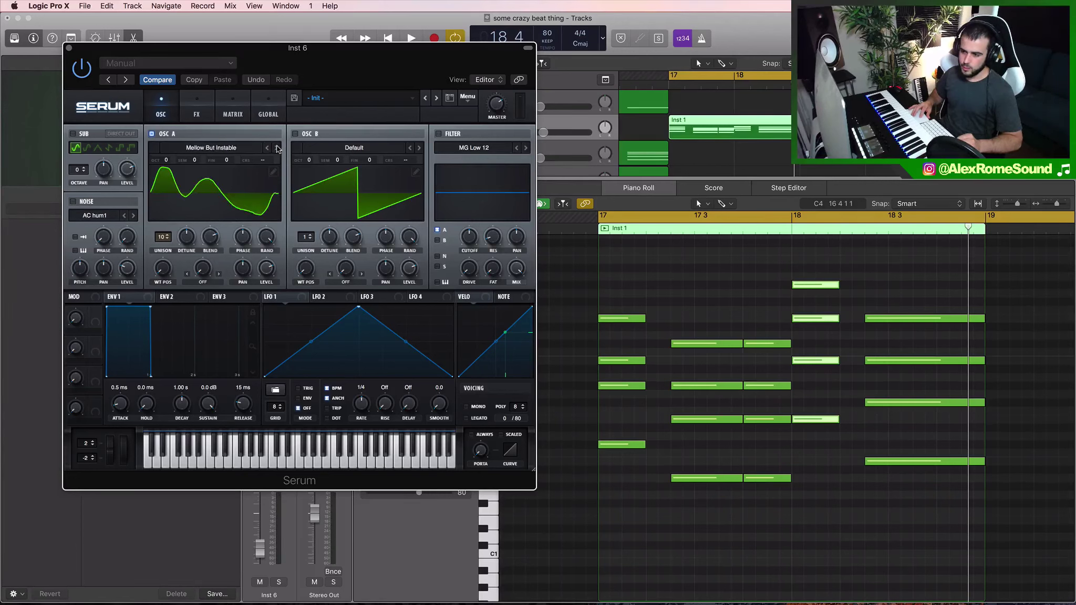
# Choose the analog wavetable MB Saw for oscillator A and play the pattern with it.
pyautogui.click(243, 153)
pyautogui.moveTo(247, 159)
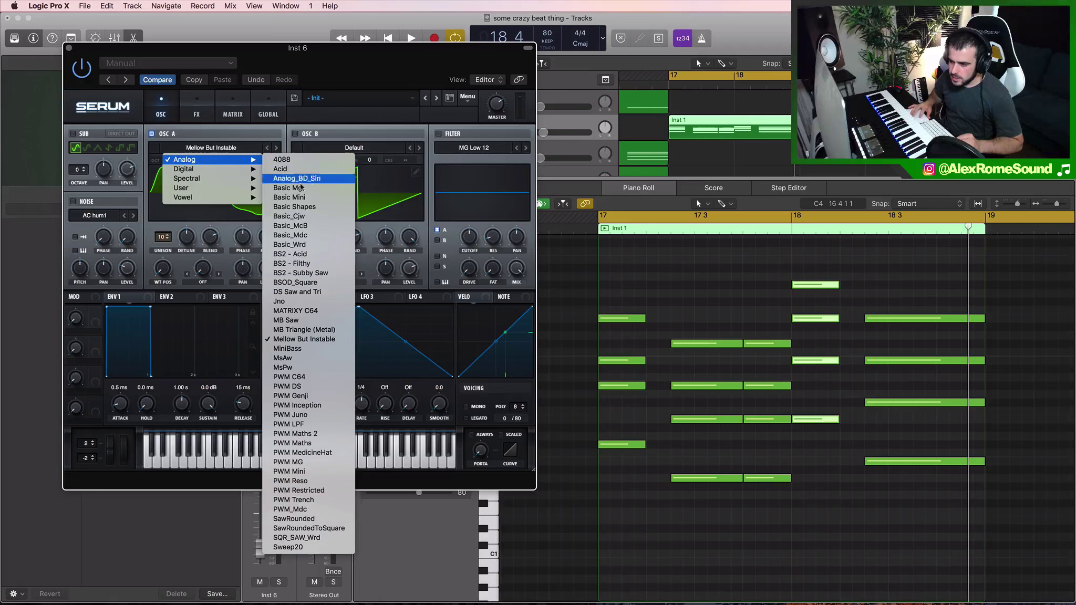
pyautogui.click(306, 320)
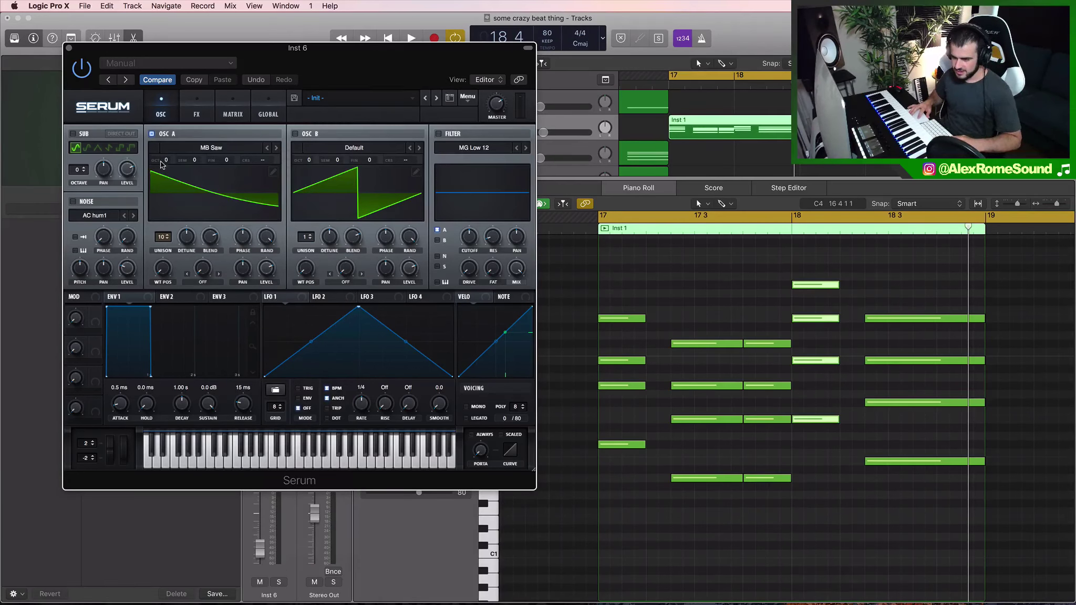
pyautogui.press('space')
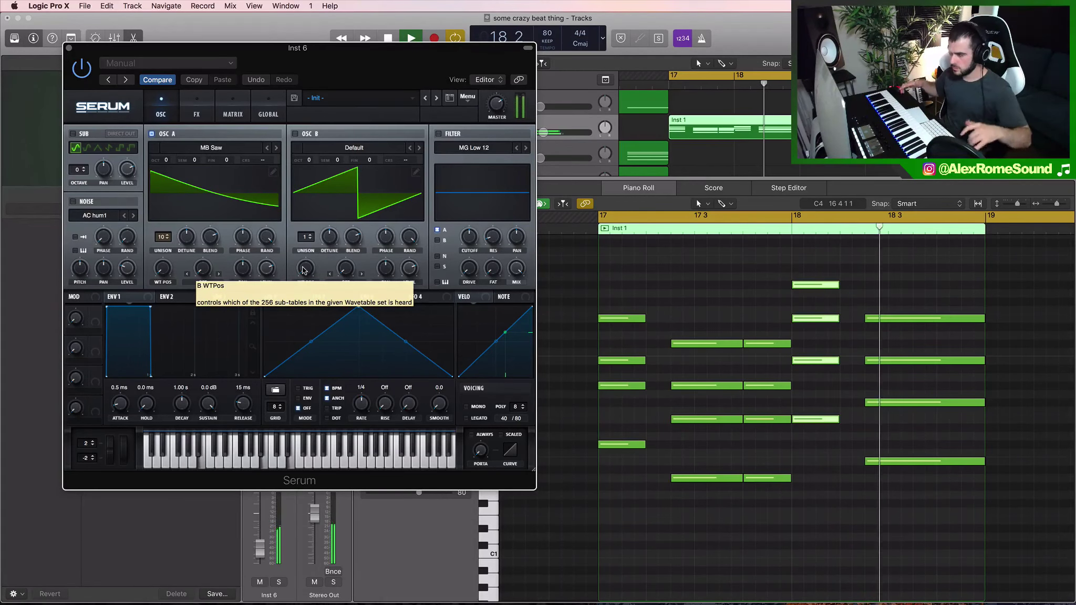
pyautogui.press('space')
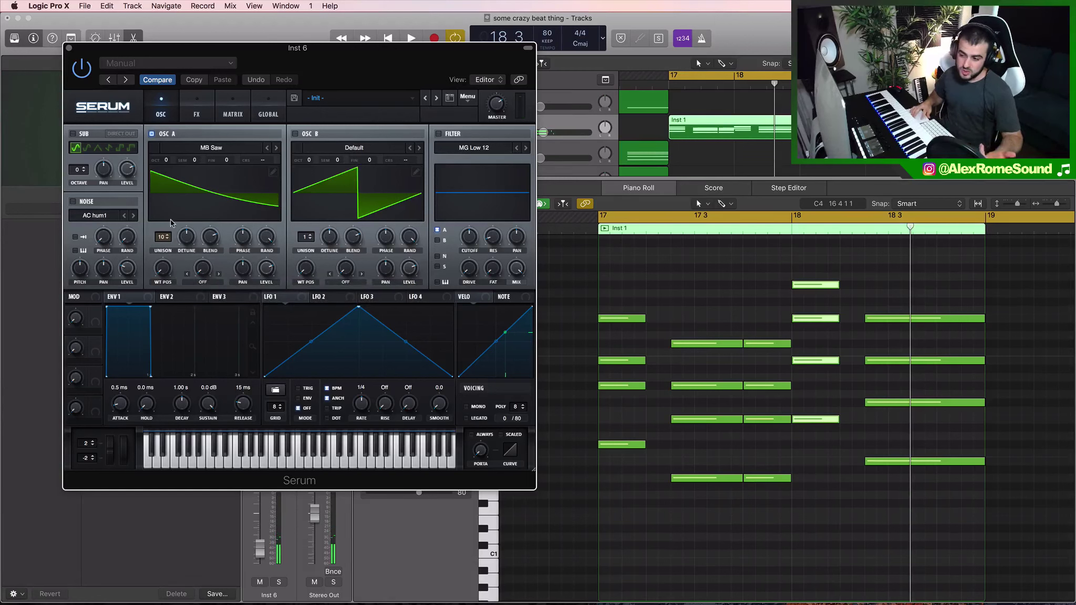
# Reduce oscillator A's unison detune and play the pattern again.
pyautogui.moveTo(190, 239); pyautogui.dragTo(190, 276)
pyautogui.press('space')
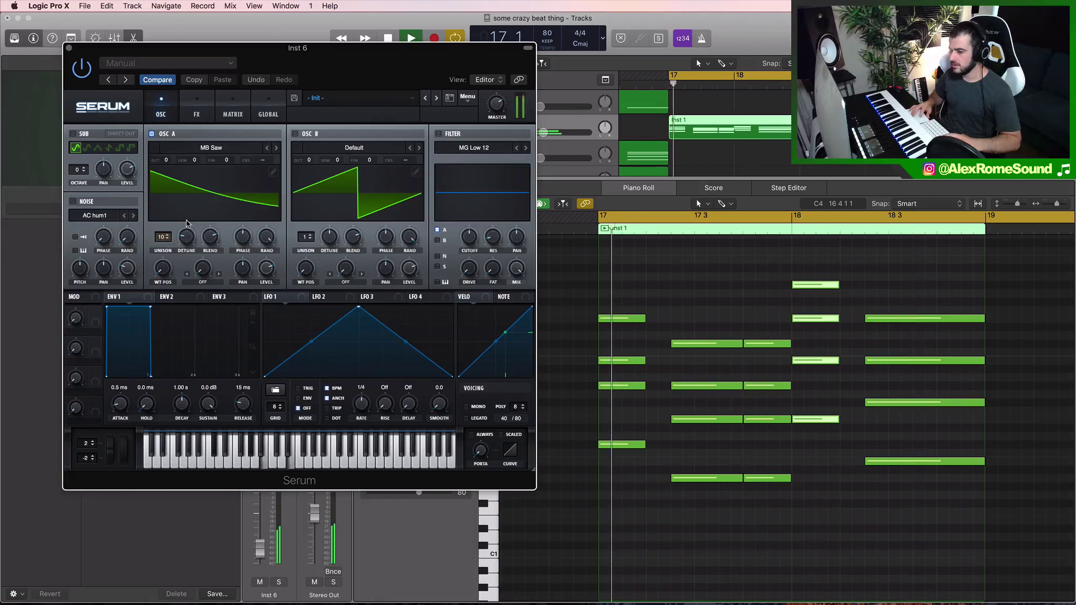
pyautogui.press('space')
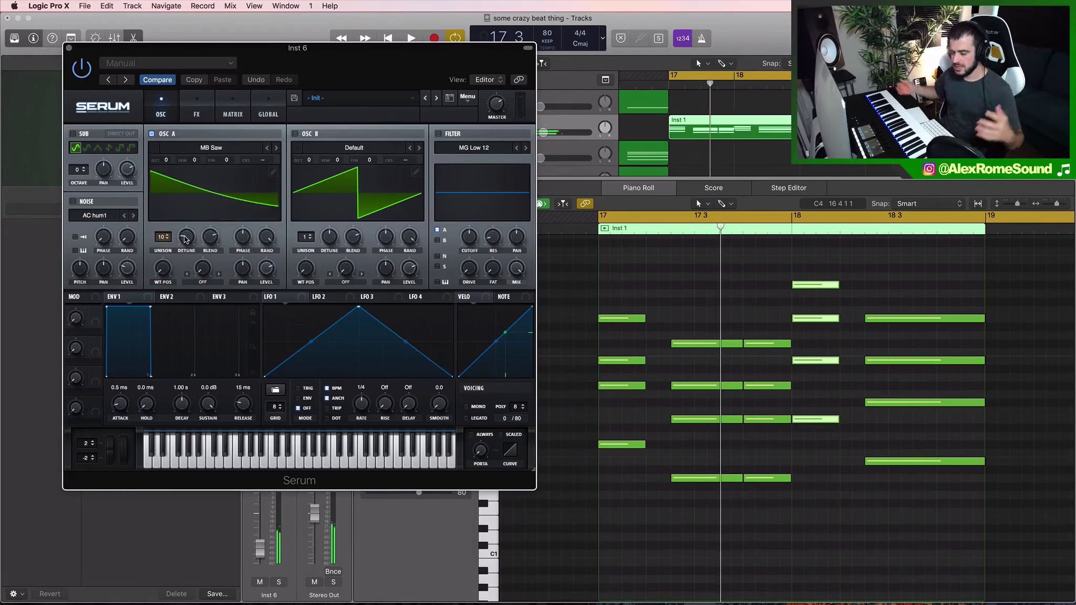
# Turn on oscillator B and choose the analog wavetable MB Saw for it.
pyautogui.click(295, 134)
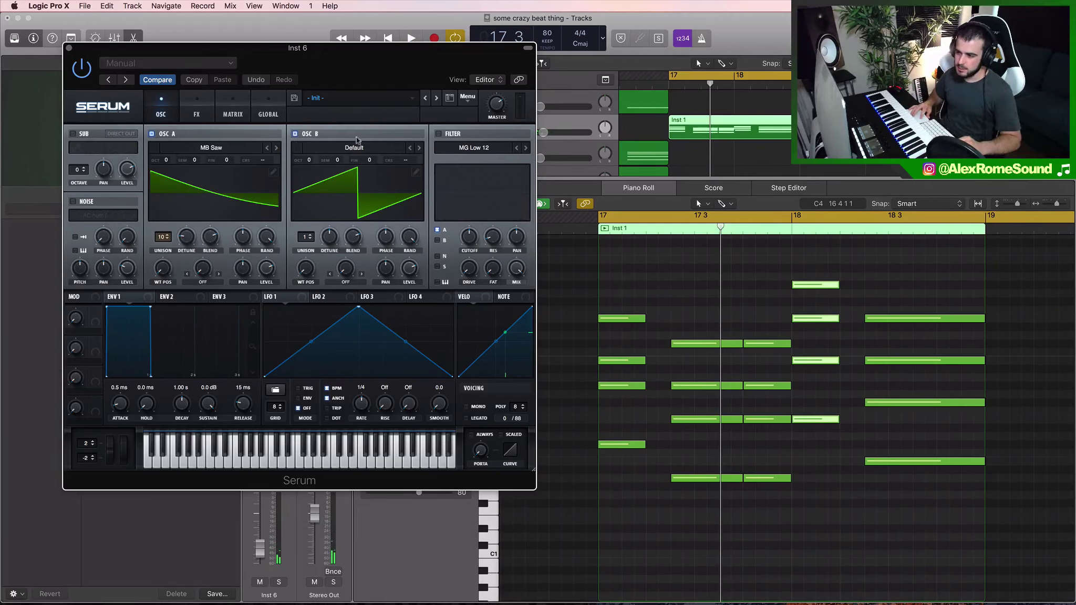
pyautogui.click(420, 148)
pyautogui.click(420, 148)
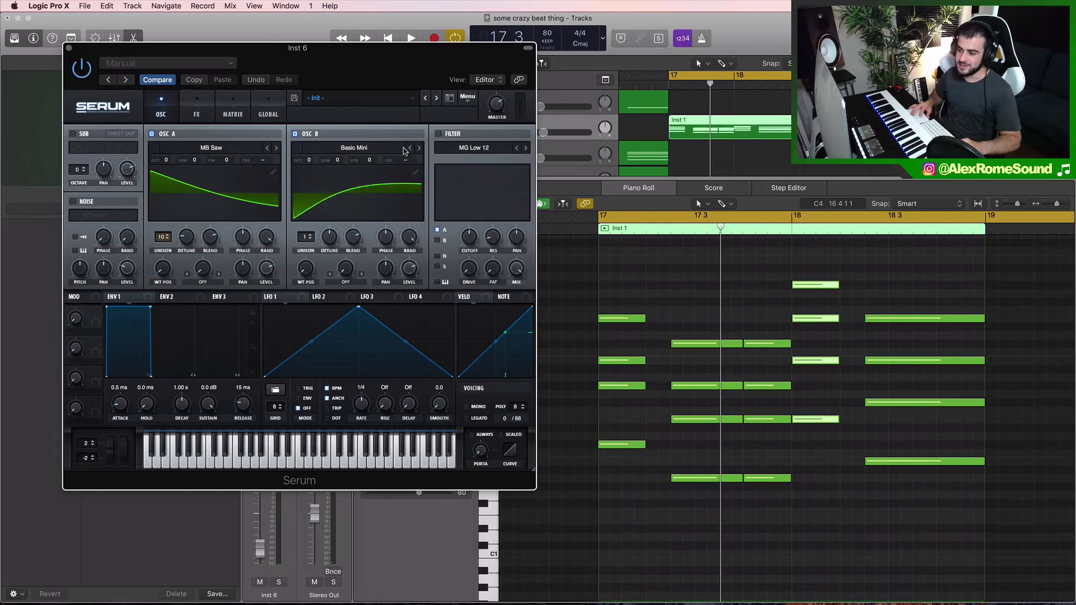
pyautogui.click(382, 148)
pyautogui.moveTo(391, 159)
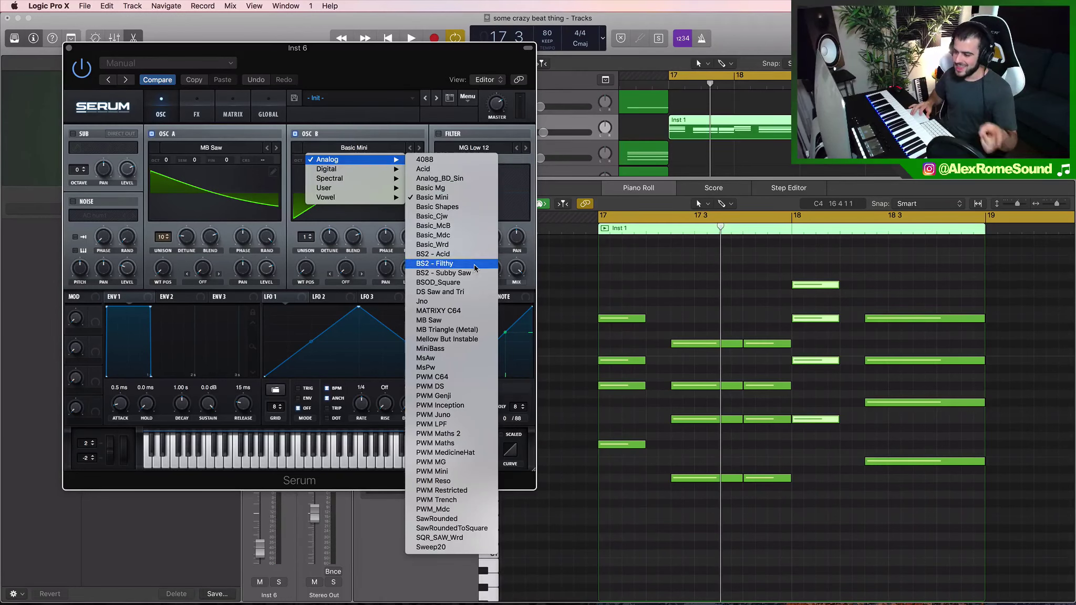
pyautogui.click(460, 321)
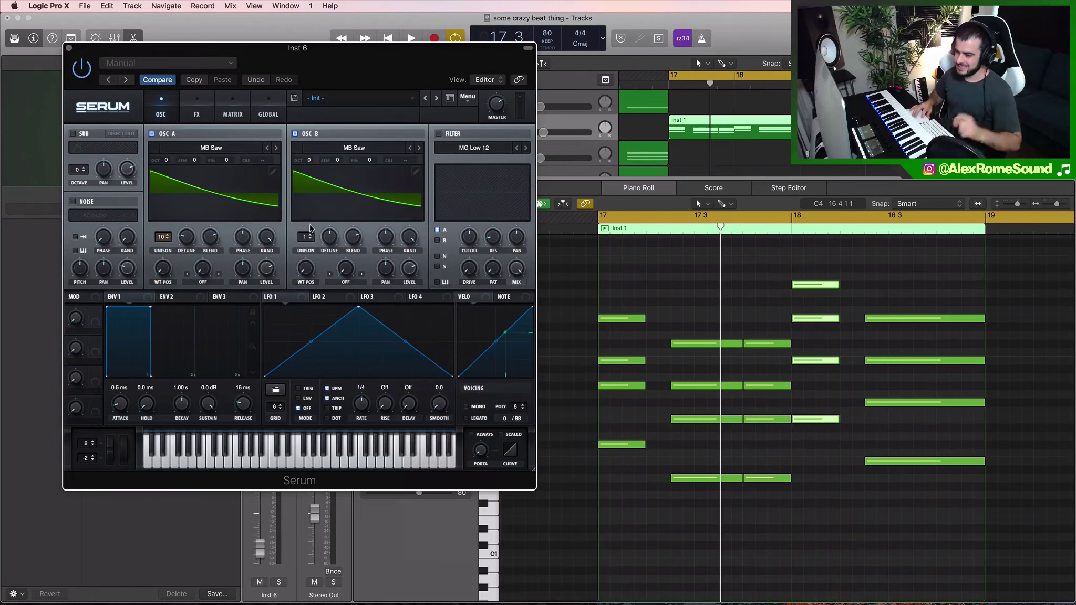
# Lower oscillator B's detune to about 0.06 and set the unison of oscillators A and B to 8 voices each.
pyautogui.moveTo(306, 237); pyautogui.dragTo(314, 180)
pyautogui.moveTo(307, 236); pyautogui.dragTo(307, 225)
pyautogui.scroll(1, 308, 229)
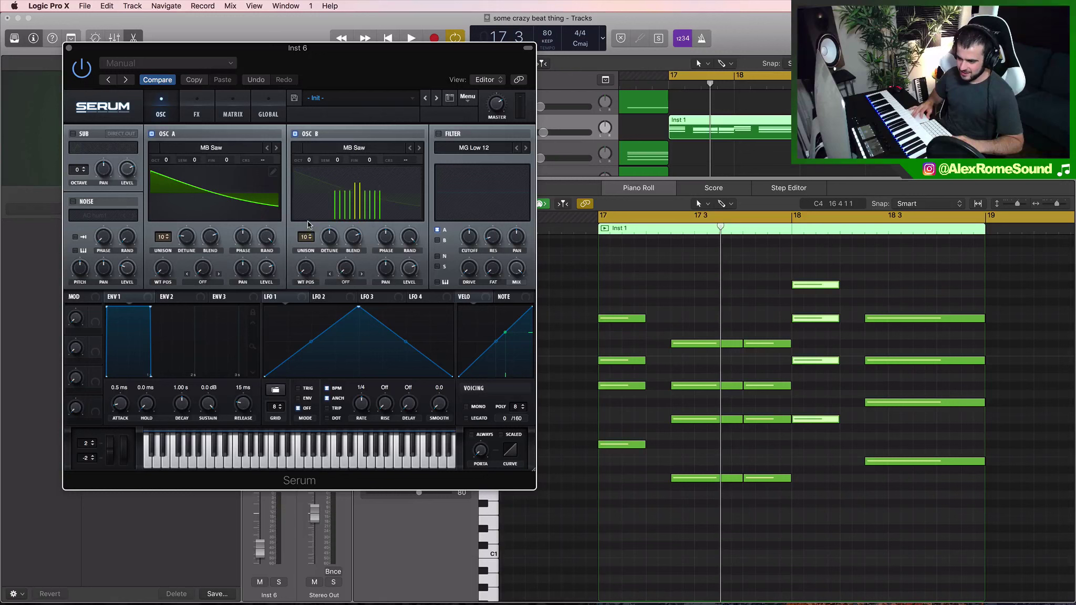
pyautogui.scroll(-3, 324, 251)
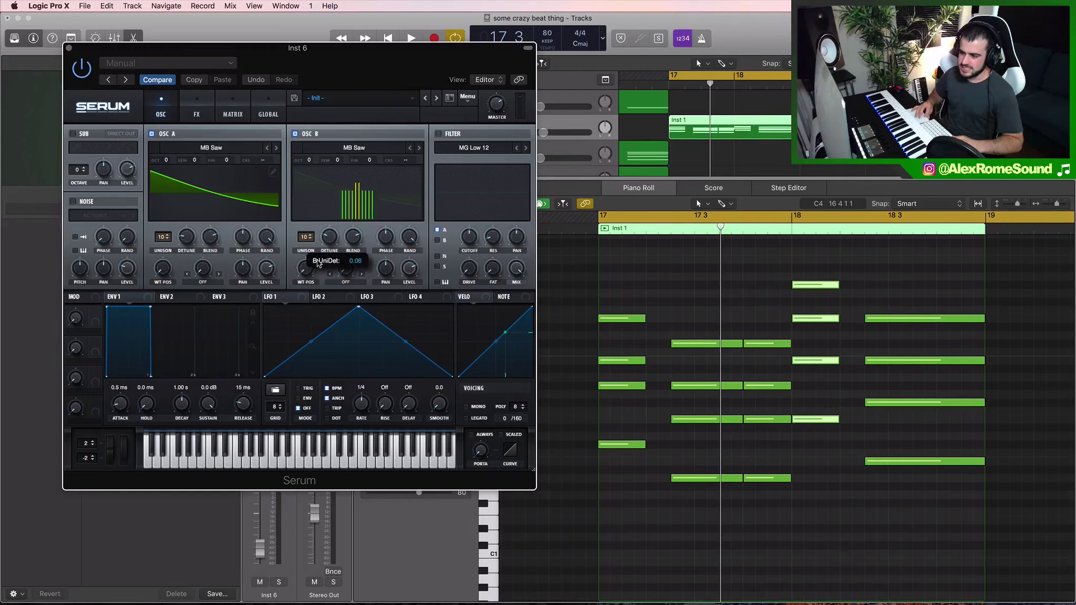
pyautogui.scroll(-1, 304, 251)
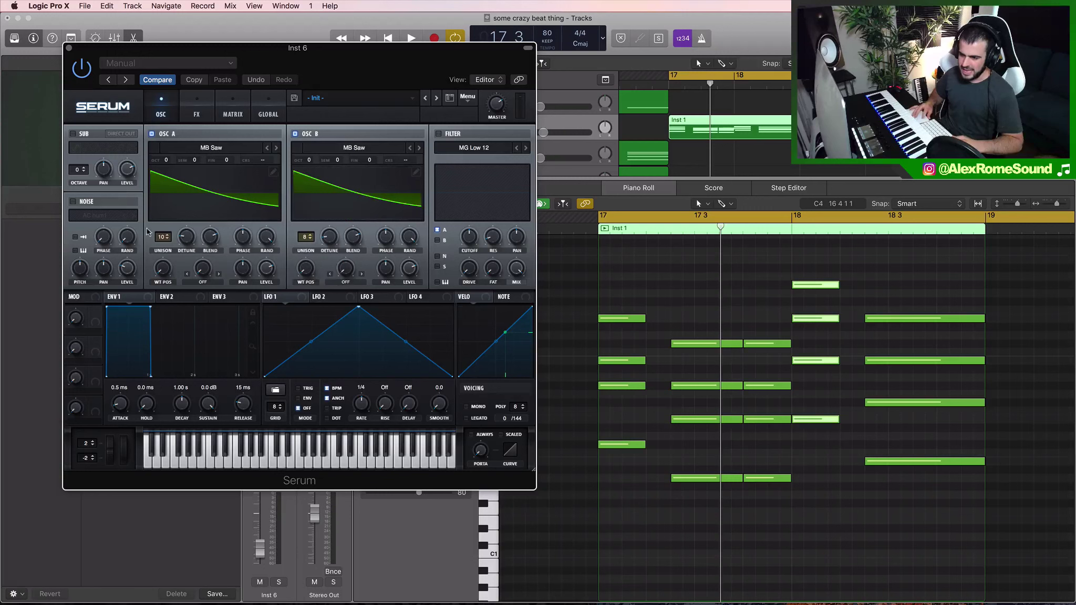
pyautogui.scroll(-2, 161, 251)
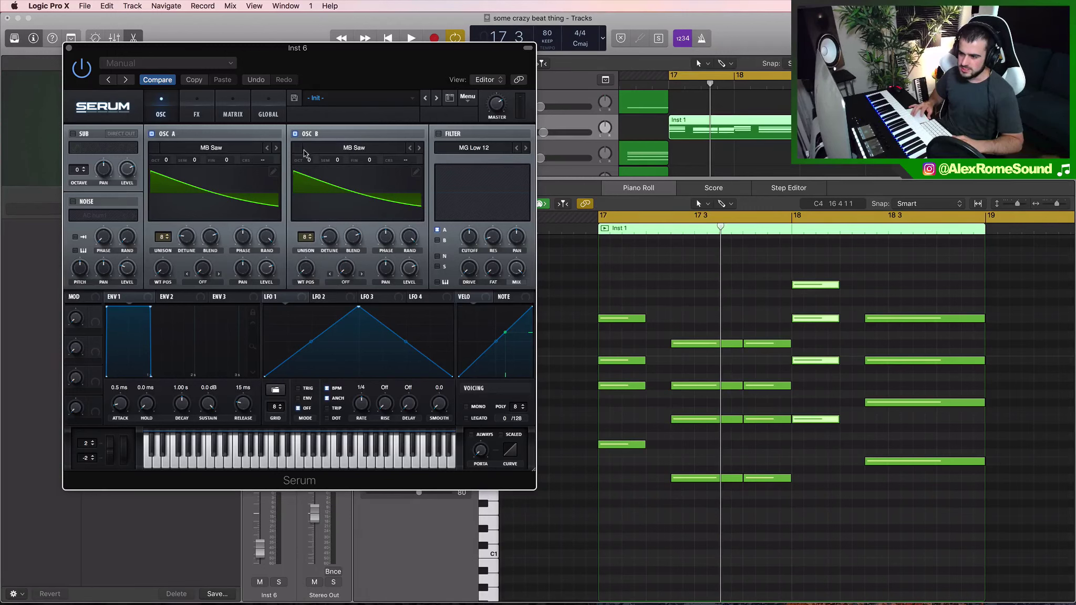
# Raise oscillator B by one octave and play the pattern.
pyautogui.moveTo(310, 162); pyautogui.dragTo(310, 154)
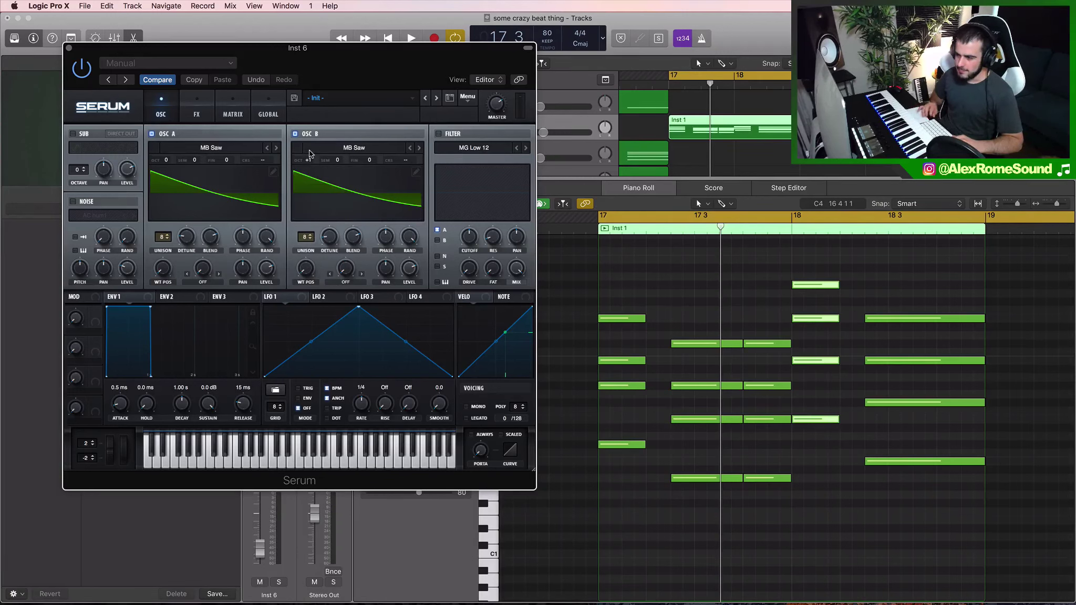
pyautogui.press('space')
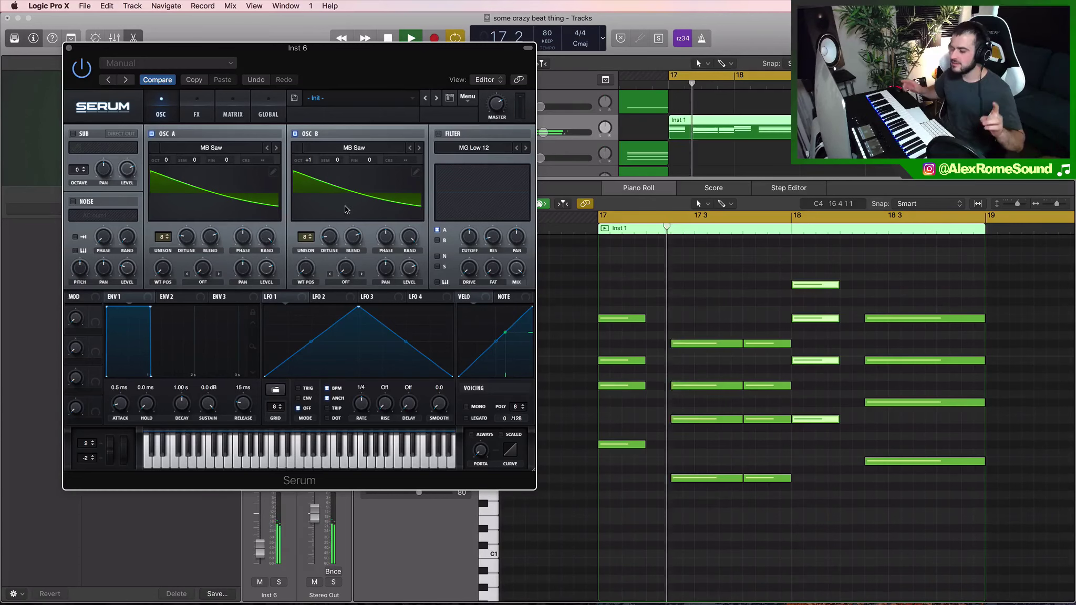
pyautogui.press('space')
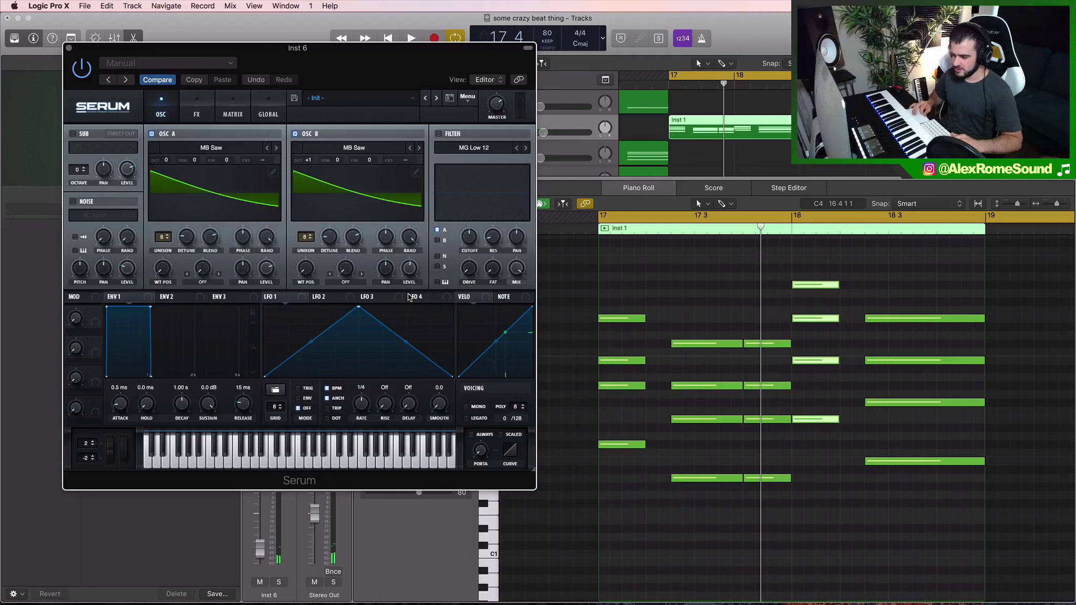
# Set oscillator B's level to 53% and play the pattern with it.
pyautogui.moveTo(408, 273)
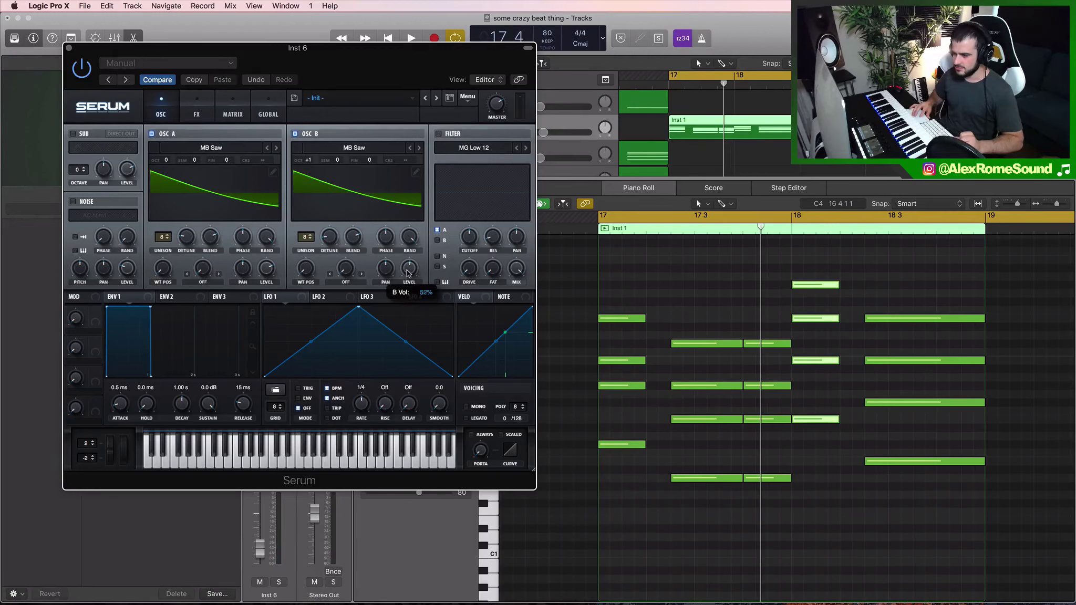
pyautogui.scroll(1, 408, 273)
pyautogui.press('space')
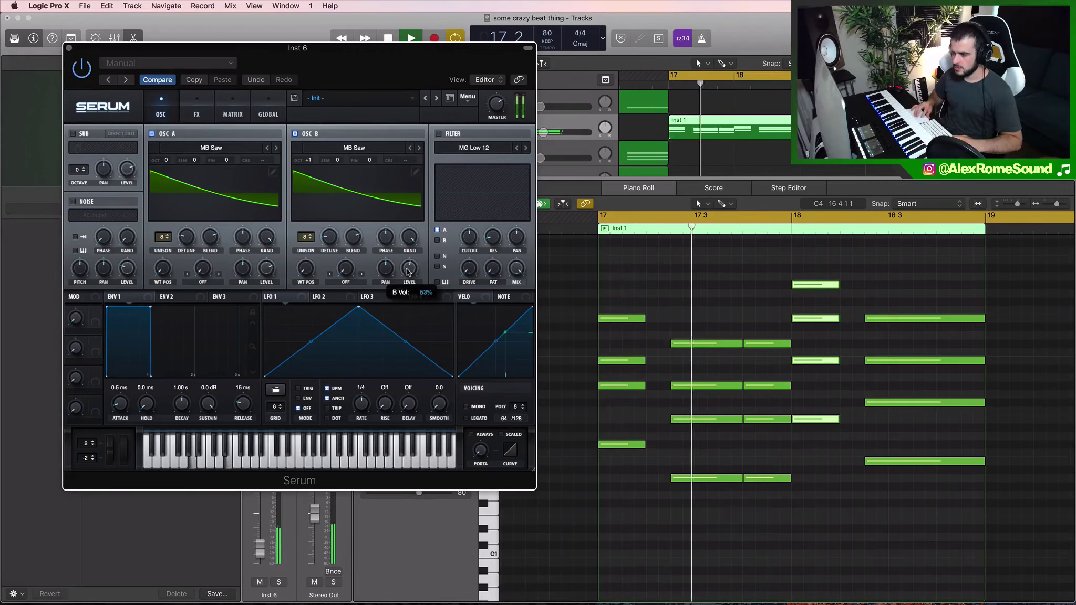
pyautogui.press('space')
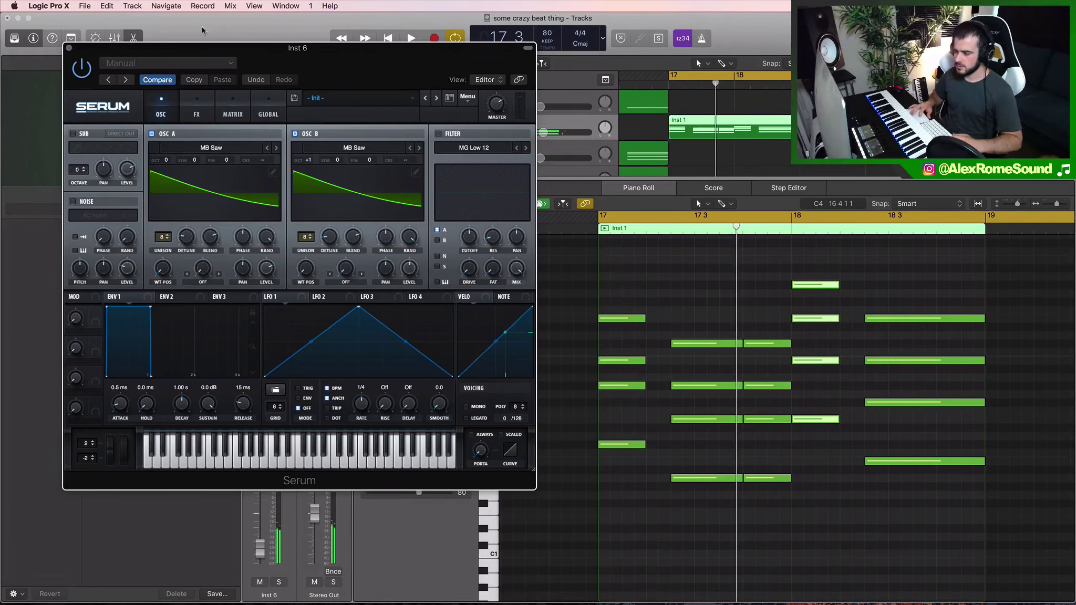
# Close Serum, shrink the Piano Roll to show more of the arrangement and return the playhead to bar 17.
pyautogui.click(69, 48)
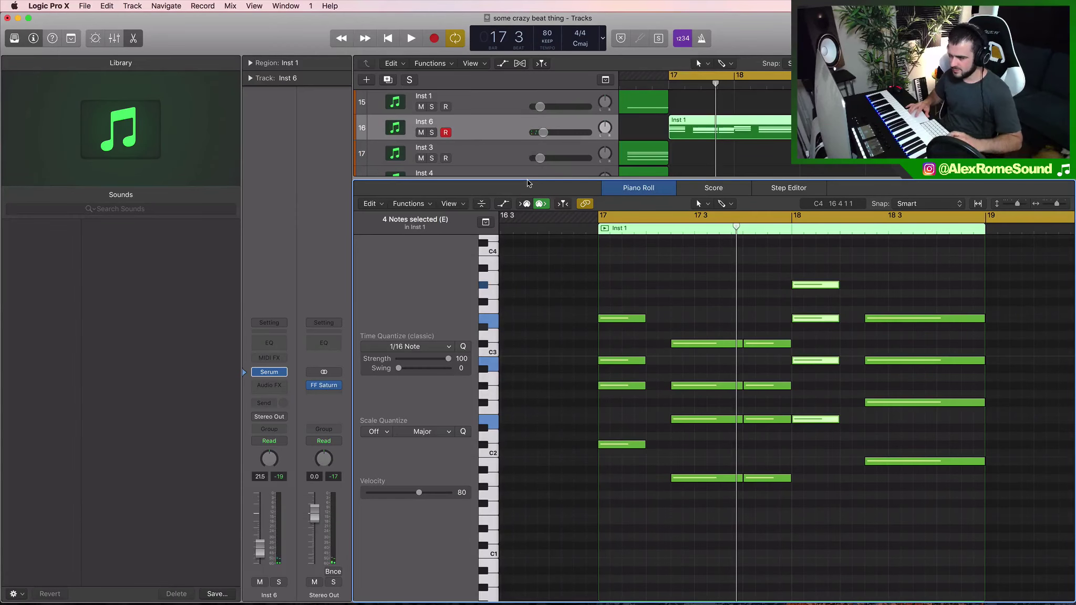
pyautogui.moveTo(527, 182); pyautogui.dragTo(527, 527)
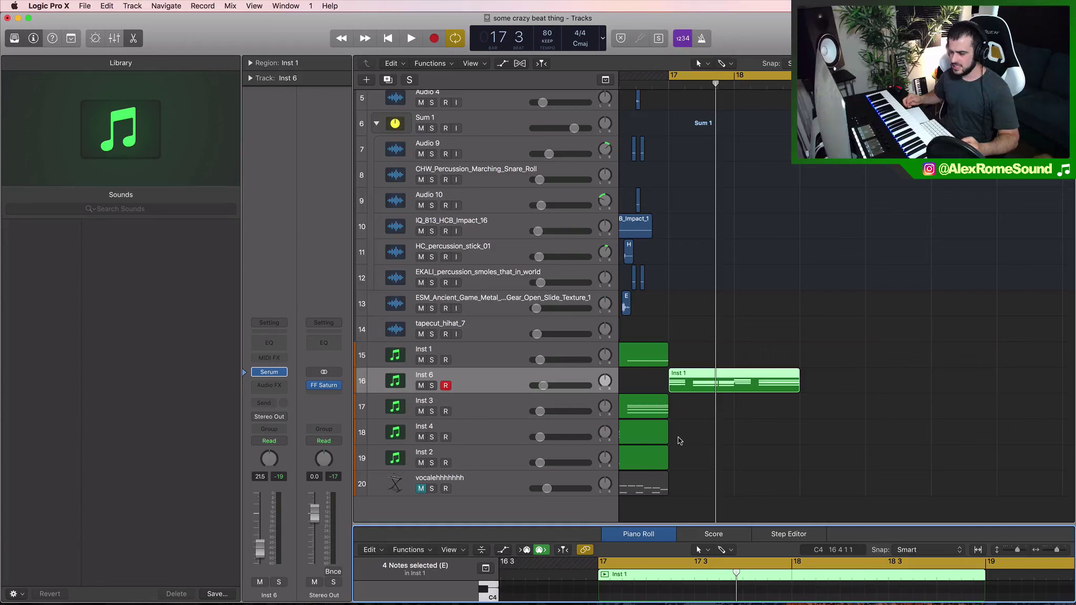
pyautogui.click(846, 415)
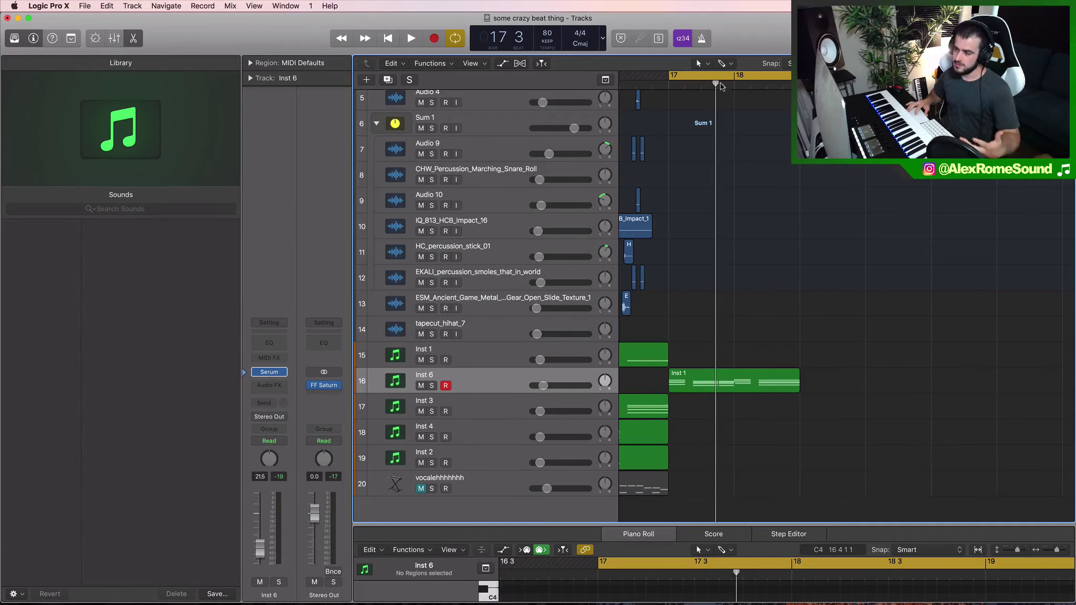
pyautogui.moveTo(720, 87); pyautogui.dragTo(668, 85)
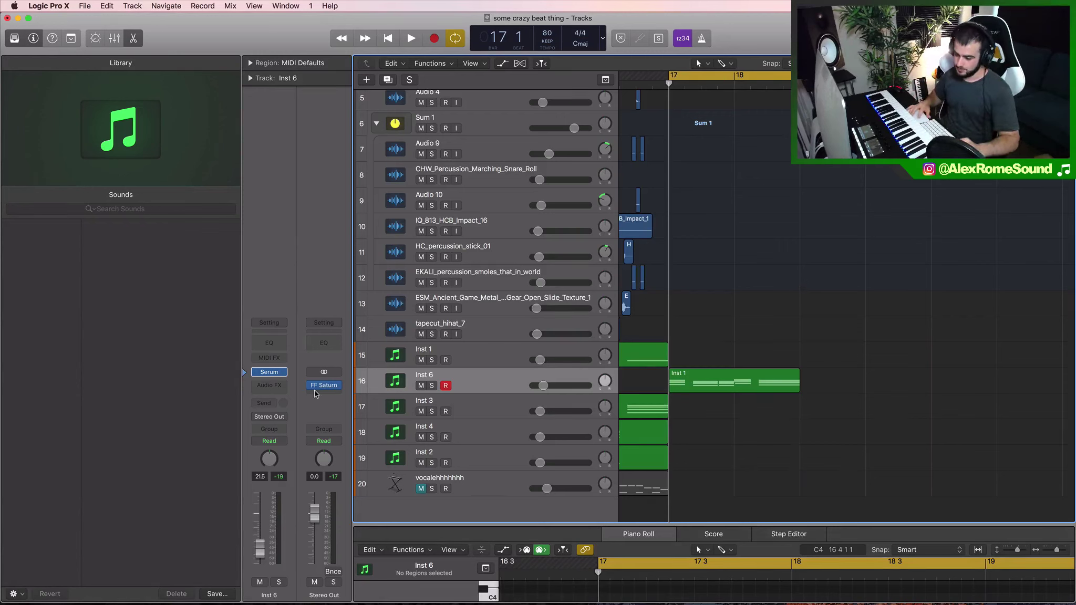
# Insert Cableguys ShaperBox as an audio effect on the Inst 6 track and add the Volume shaper.
pyautogui.click(268, 381)
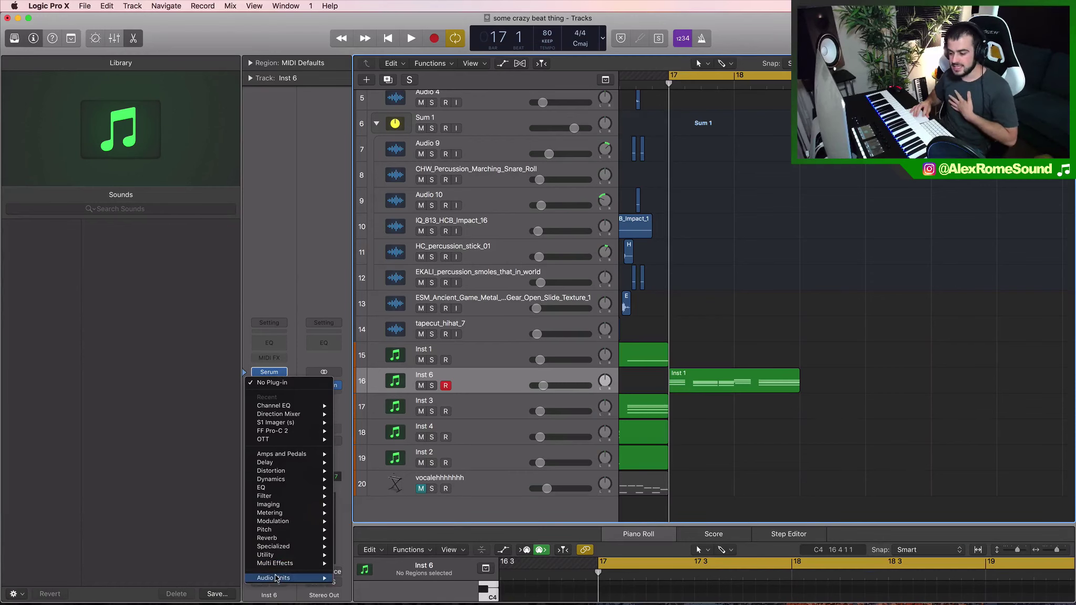
pyautogui.moveTo(277, 578)
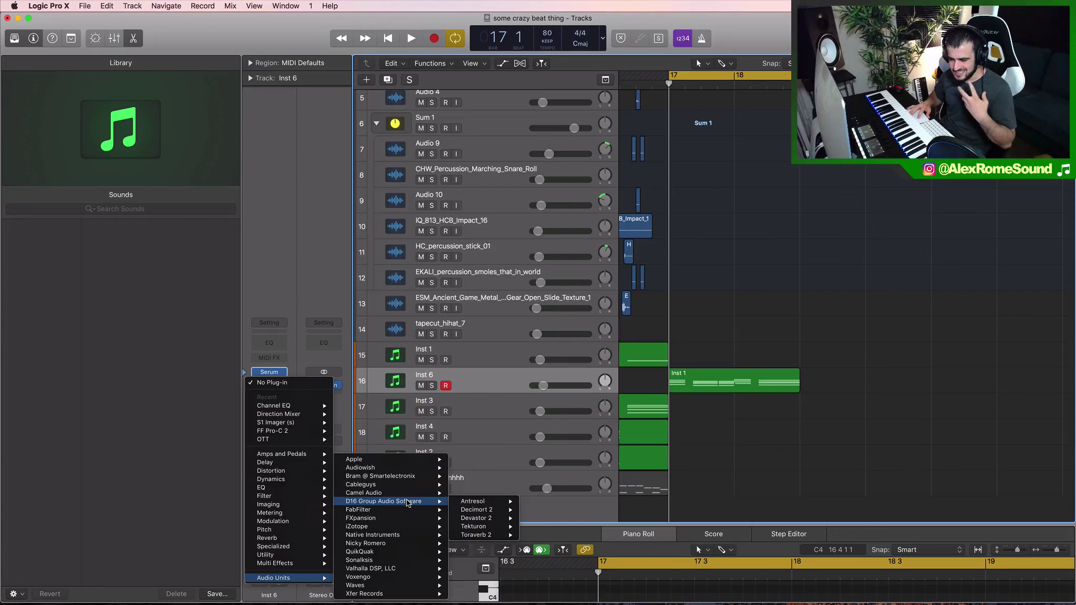
pyautogui.moveTo(412, 485)
pyautogui.moveTo(490, 485)
pyautogui.click(541, 485)
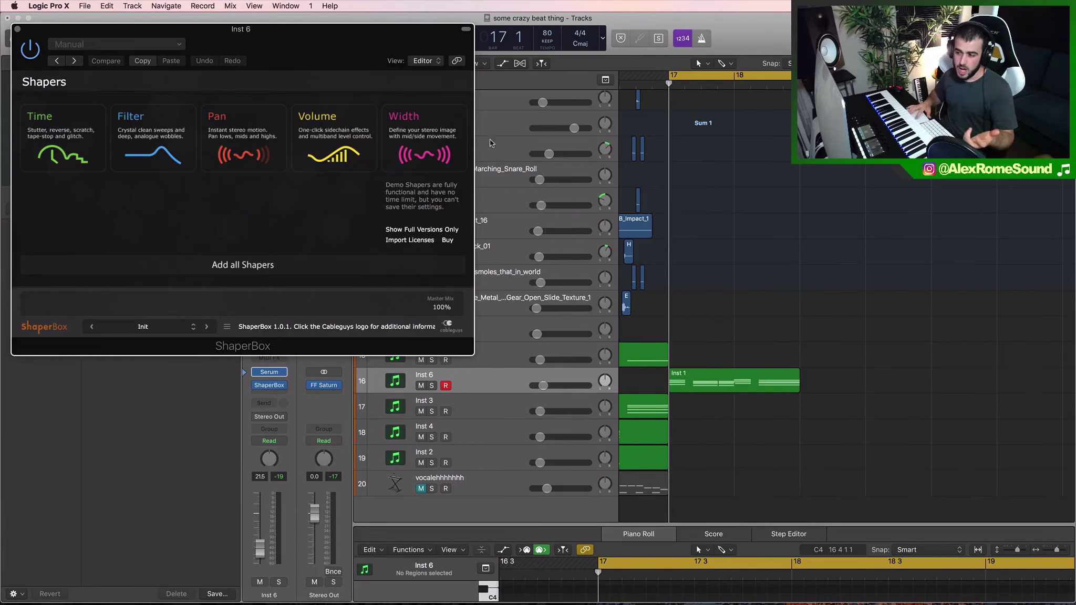
pyautogui.click(323, 138)
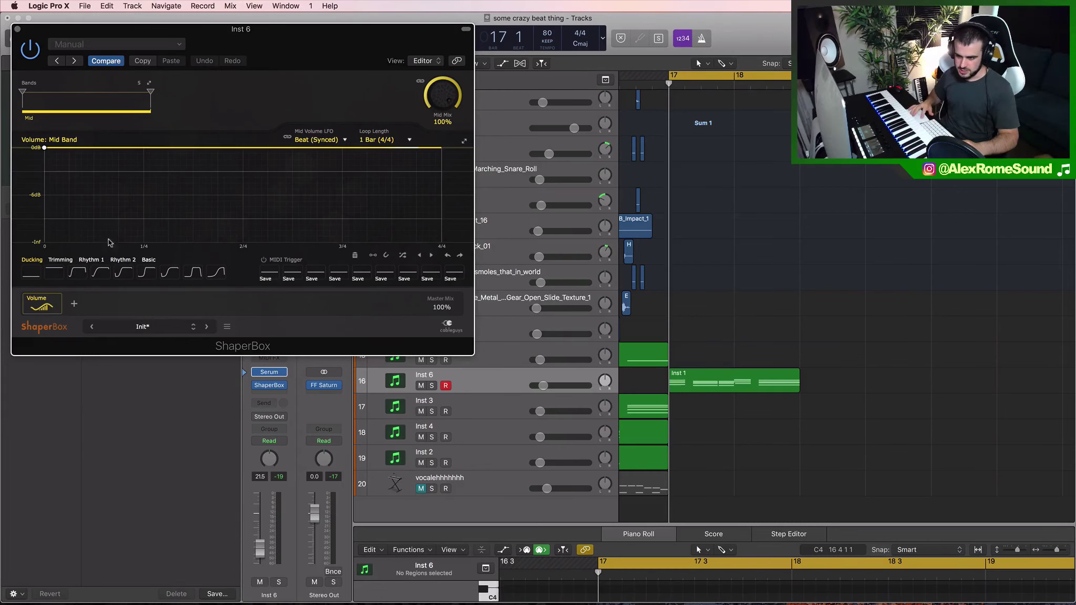
# Draw a Mid Band volume curve swelling from silence to near 0 dB late in the loop, and set the loop length to 1/8.
pyautogui.moveTo(44, 149); pyautogui.dragTo(46, 242)
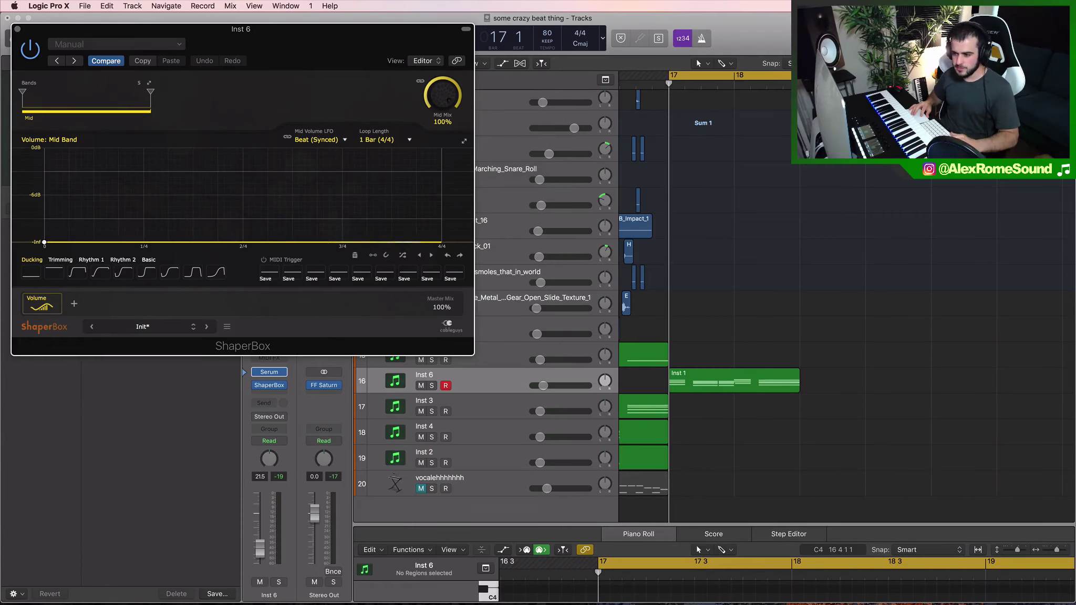
pyautogui.moveTo(357, 242); pyautogui.dragTo(421, 148)
pyautogui.moveTo(386, 180); pyautogui.dragTo(308, 151)
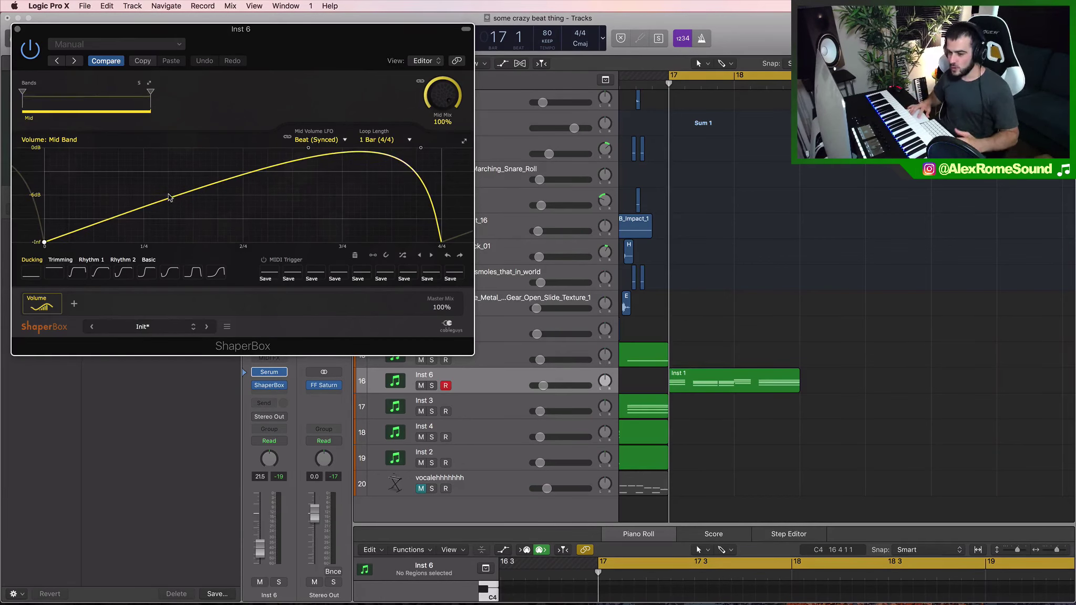
pyautogui.moveTo(169, 198); pyautogui.dragTo(149, 241)
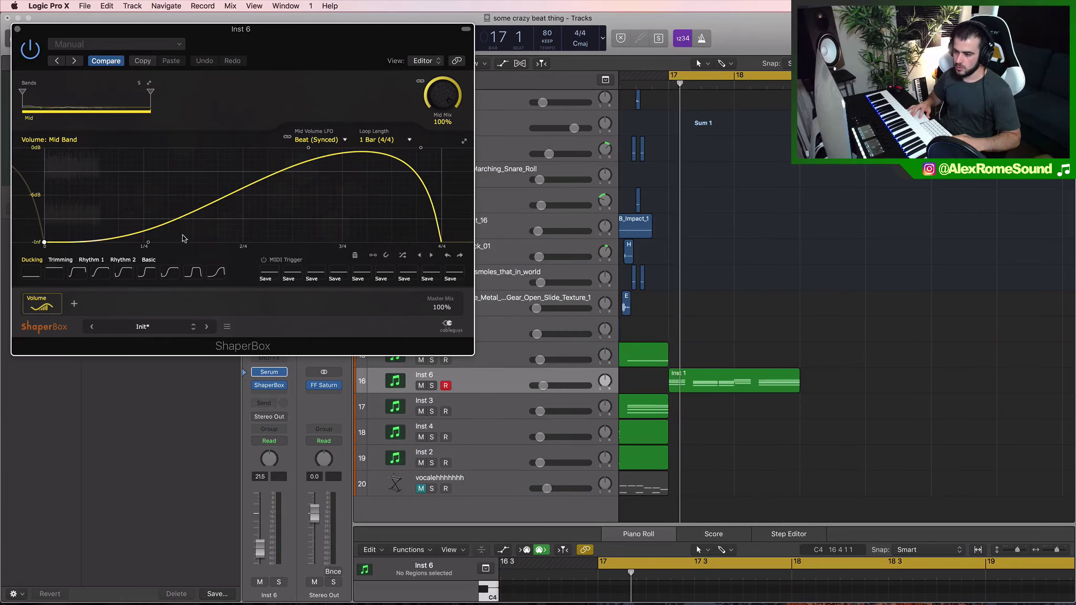
pyautogui.click(376, 139)
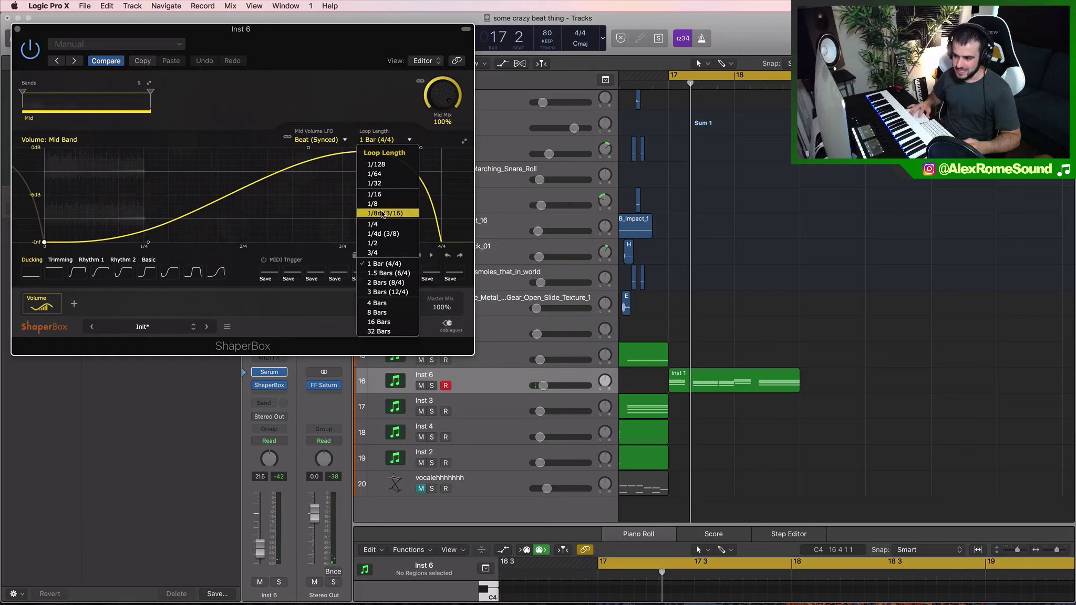
pyautogui.click(382, 204)
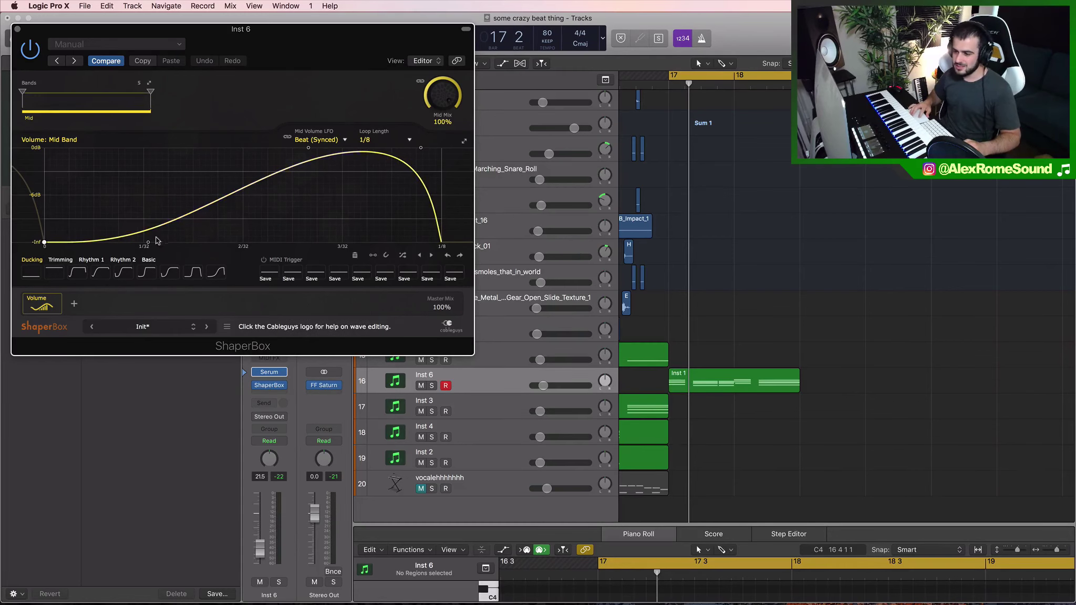
# Add an earlier peak followed by a dip to the volume curve and play the pattern.
pyautogui.moveTo(149, 241); pyautogui.dragTo(276, 168)
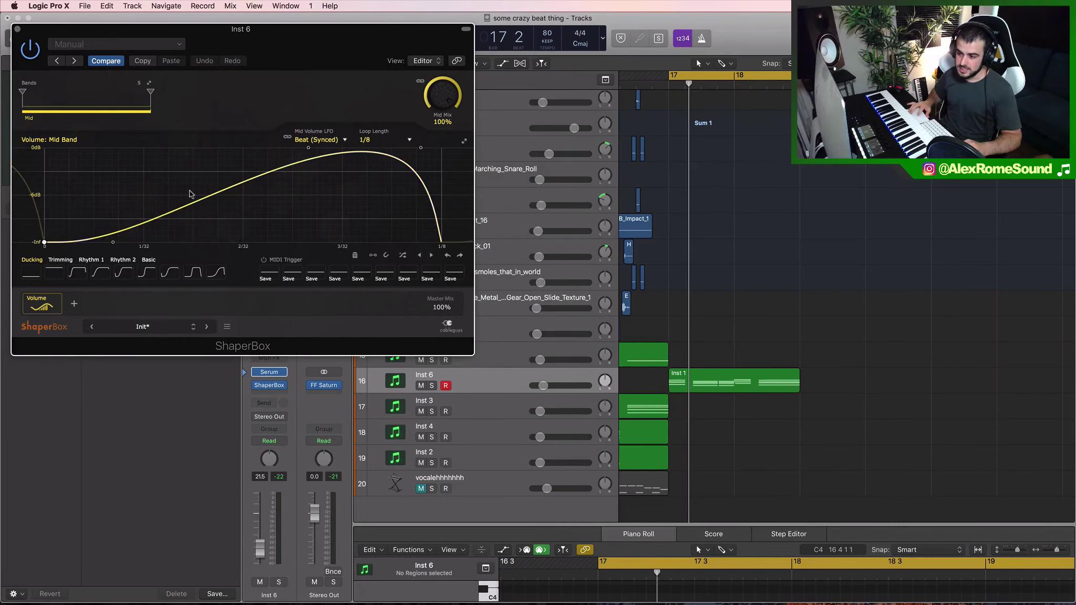
pyautogui.moveTo(189, 194); pyautogui.dragTo(182, 240)
pyautogui.doubleClick(161, 166)
pyautogui.press('space')
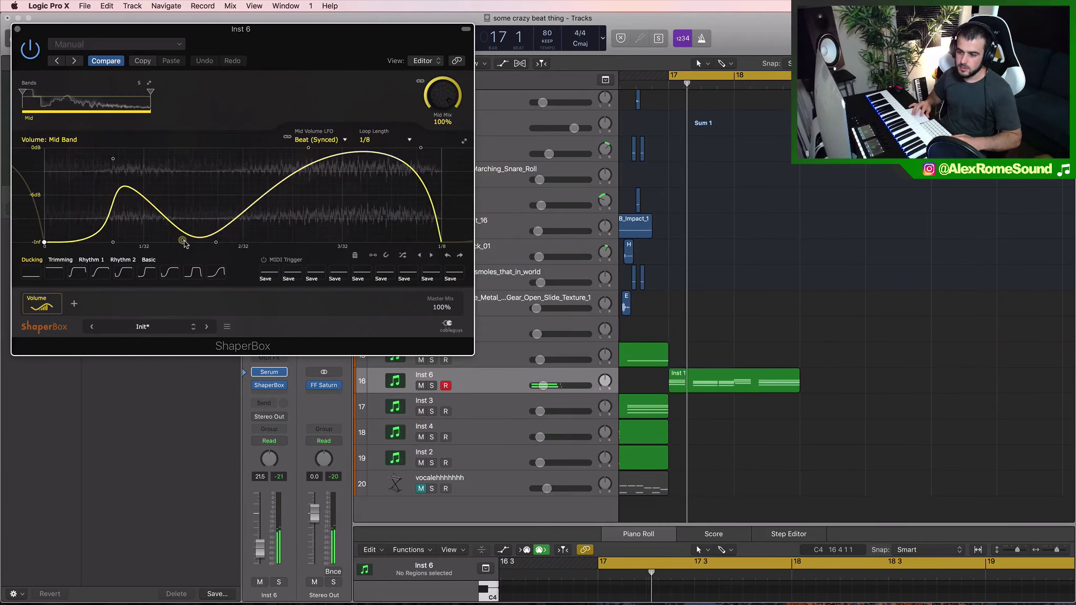
pyautogui.press('space')
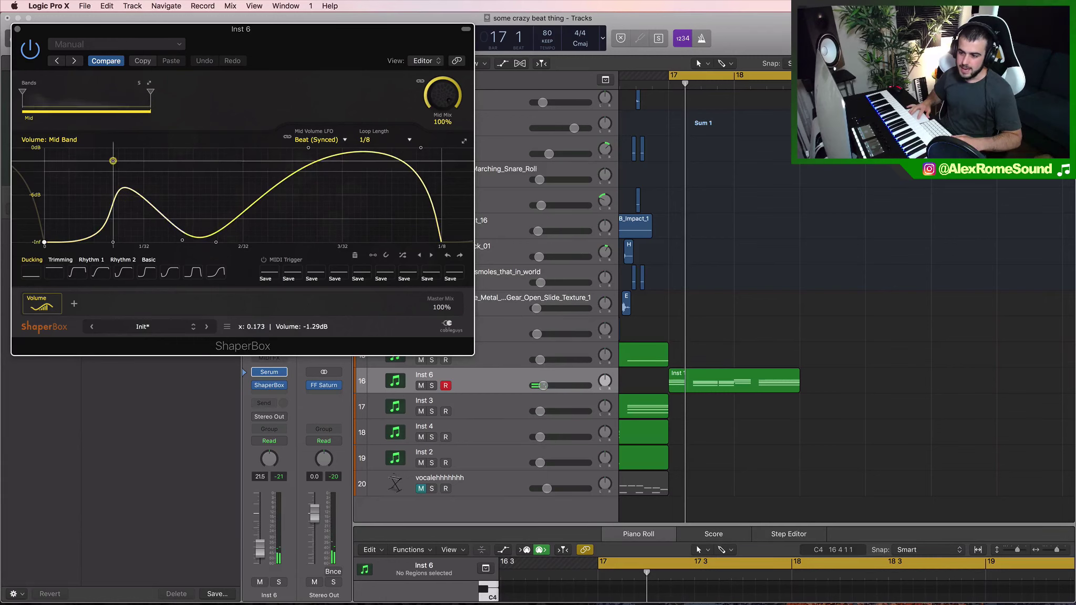
# Reshape the volume curve into a broader early swell and a deeper, flatter mid-loop dip, and play the pattern.
pyautogui.moveTo(113, 160); pyautogui.dragTo(161, 148)
pyautogui.moveTo(216, 242); pyautogui.dragTo(272, 242)
pyautogui.press('space')
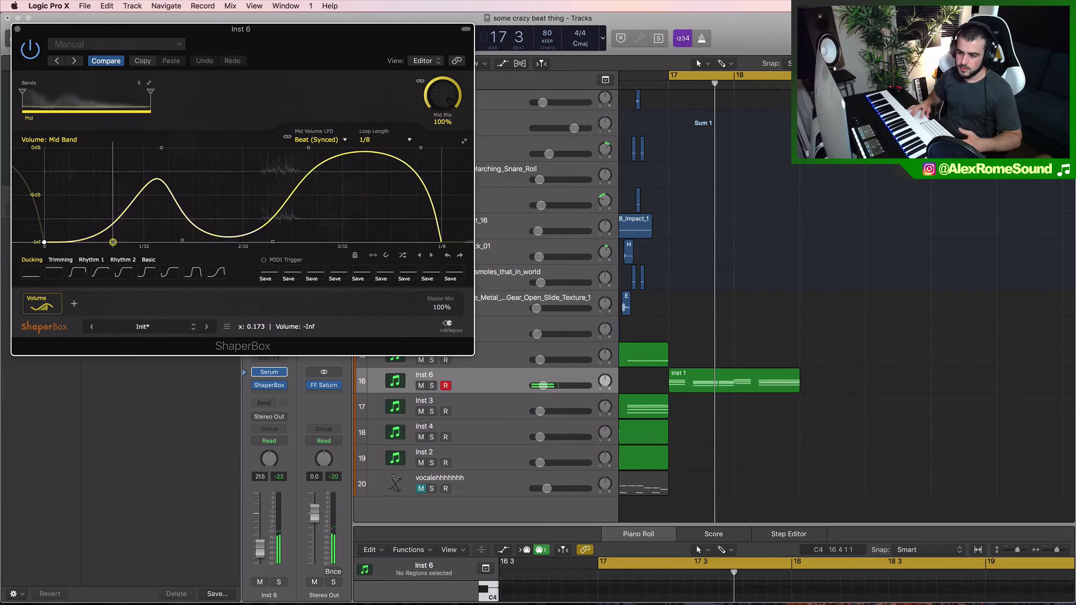
pyautogui.moveTo(113, 242); pyautogui.dragTo(54, 242)
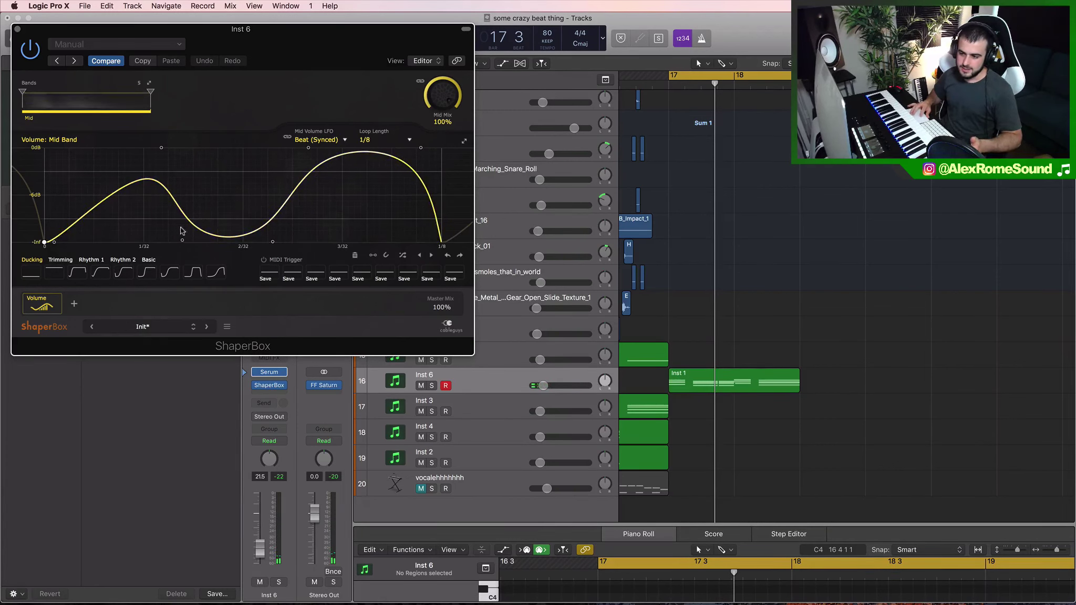
pyautogui.moveTo(186, 239)
pyautogui.mouseDown()
pyautogui.moveTo(218, 242)
pyautogui.moveTo(195, 242)
pyautogui.mouseUp()
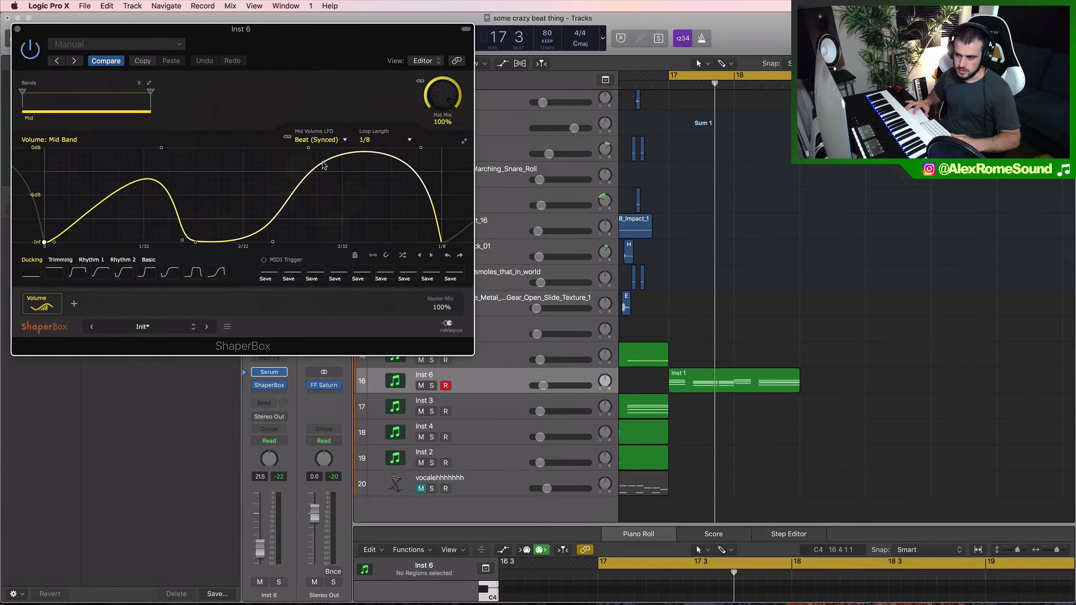
pyautogui.press('space')
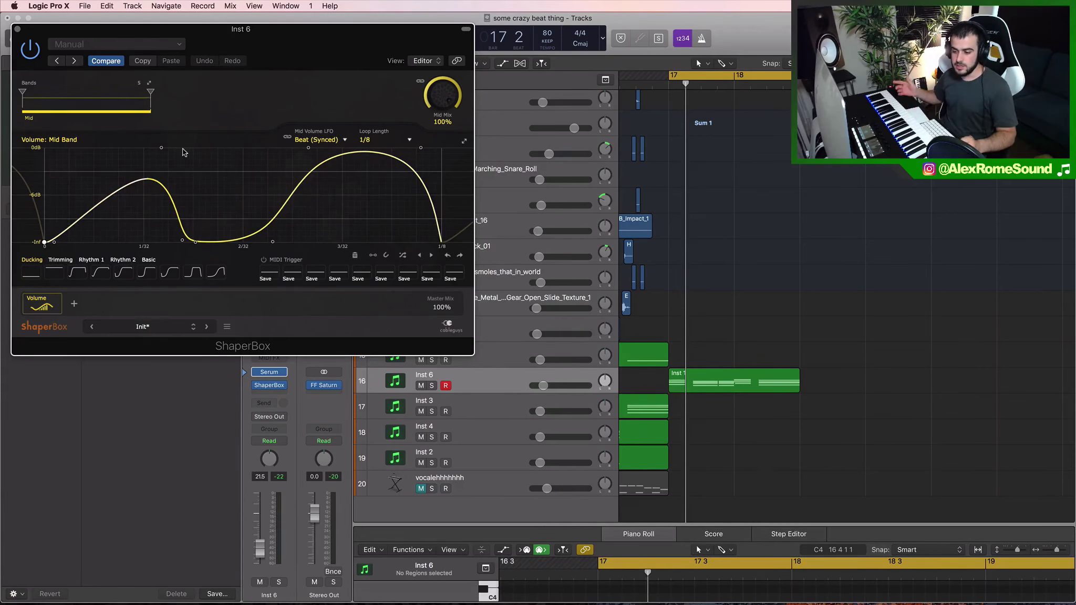
# Bypass ShaperBox on Inst 6 and reopen Serum, placing its window clear of the channel strip.
pyautogui.click(17, 29)
pyautogui.click(269, 372)
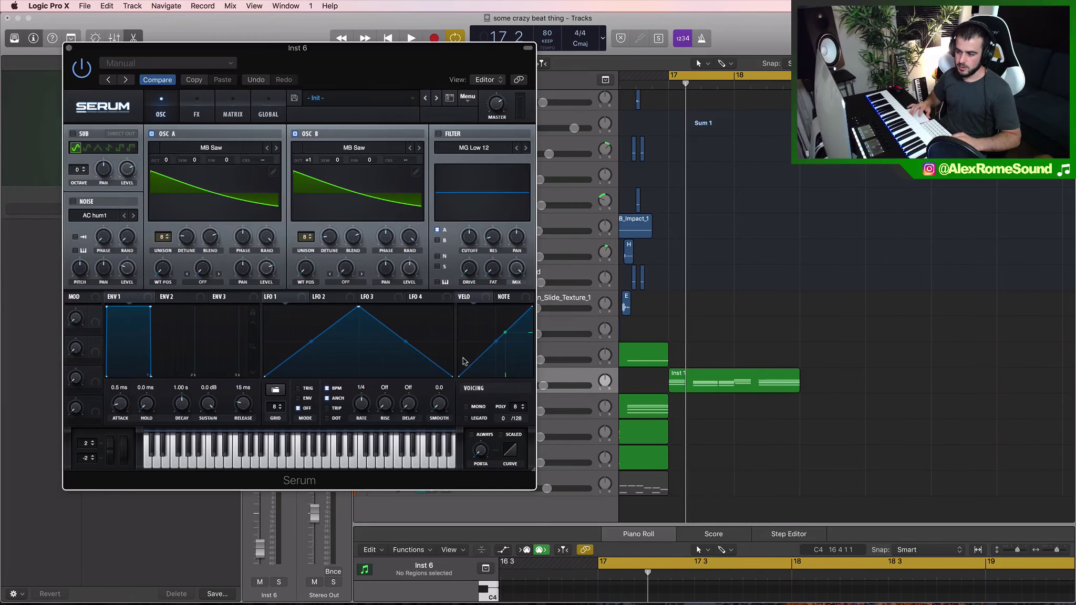
pyautogui.moveTo(397, 68); pyautogui.dragTo(694, 47)
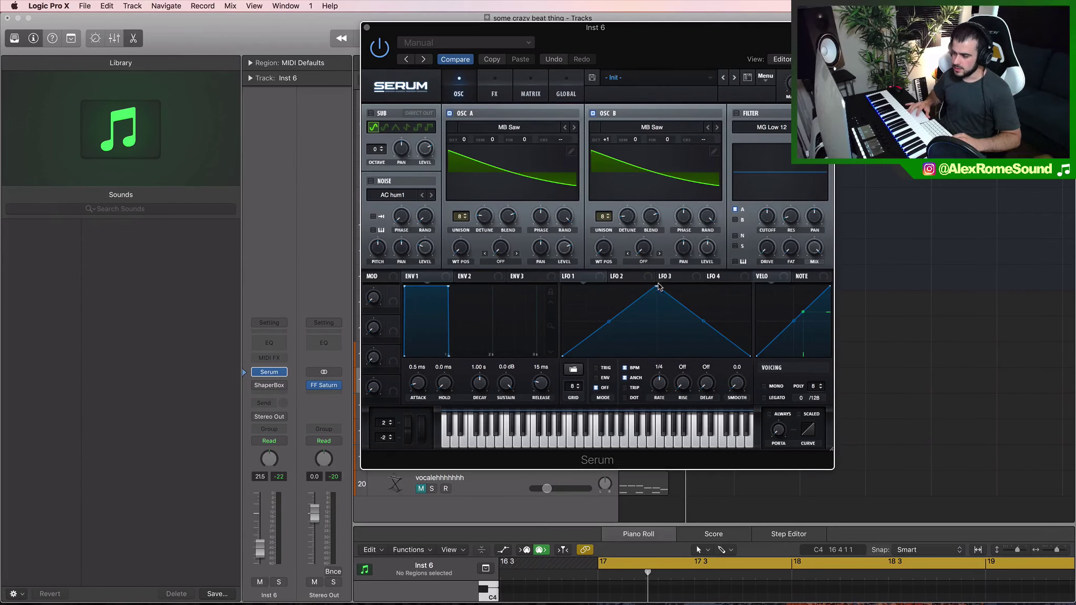
# Reshape Serum's LFO 1 with a later peak and an extra point that rounds the rise toward it.
pyautogui.moveTo(658, 286); pyautogui.dragTo(705, 275)
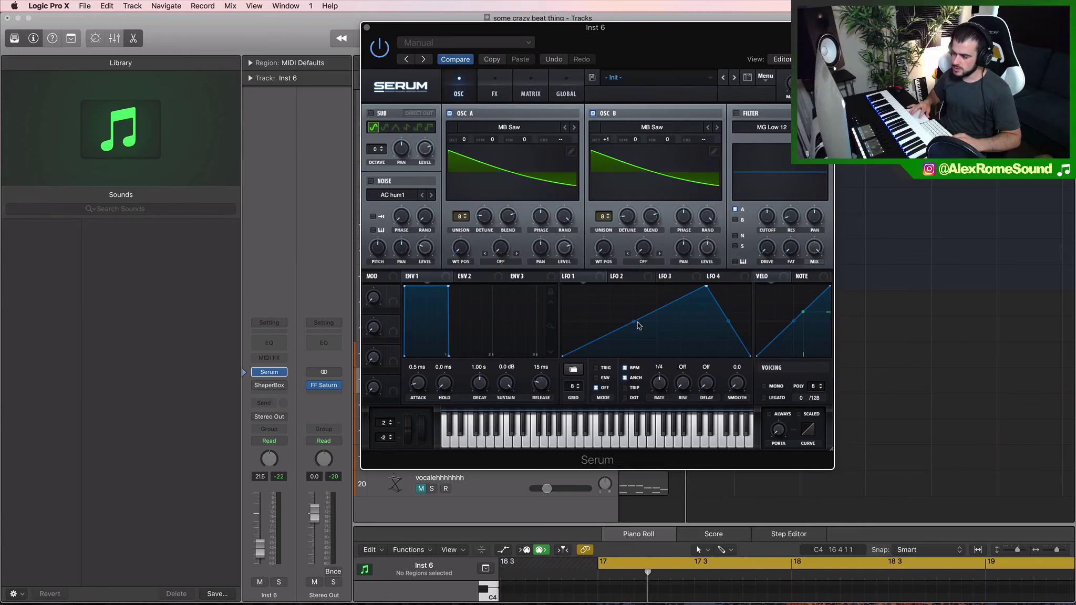
pyautogui.doubleClick(677, 299)
pyautogui.moveTo(675, 297); pyautogui.dragTo(673, 289)
pyautogui.moveTo(619, 319); pyautogui.dragTo(624, 318)
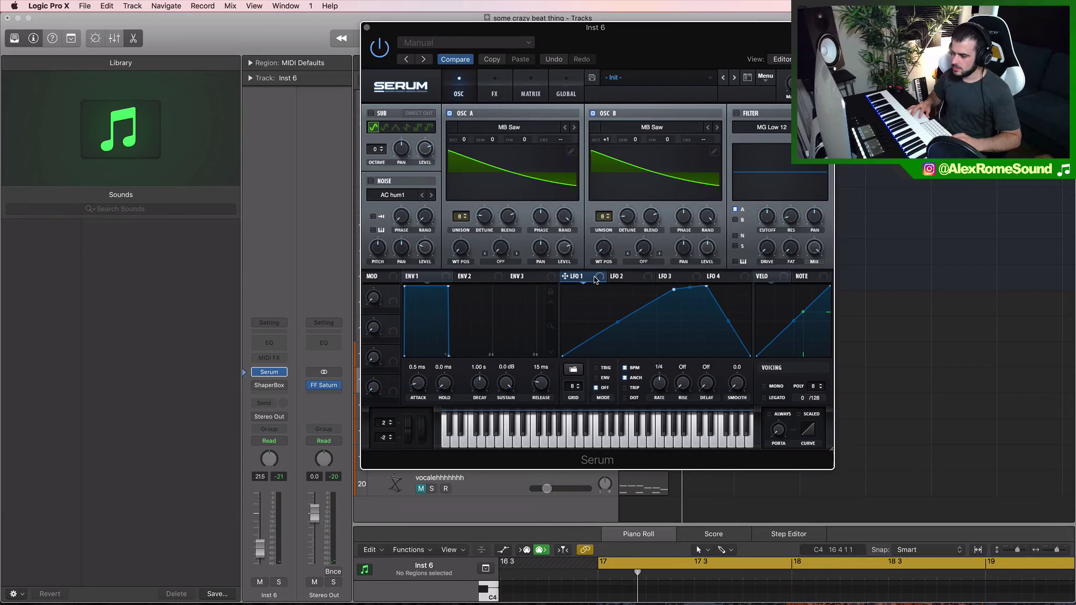
# Assign LFO 1 to the levels of oscillators A and B and set its rate to 1/16.
pyautogui.moveTo(589, 274); pyautogui.dragTo(565, 249)
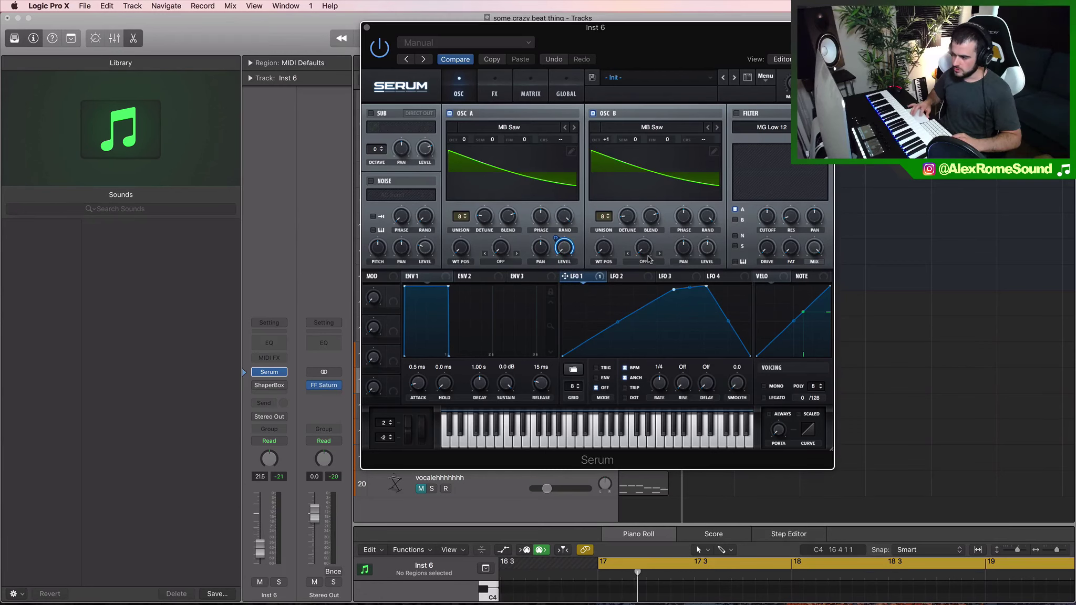
pyautogui.moveTo(609, 274); pyautogui.dragTo(707, 248)
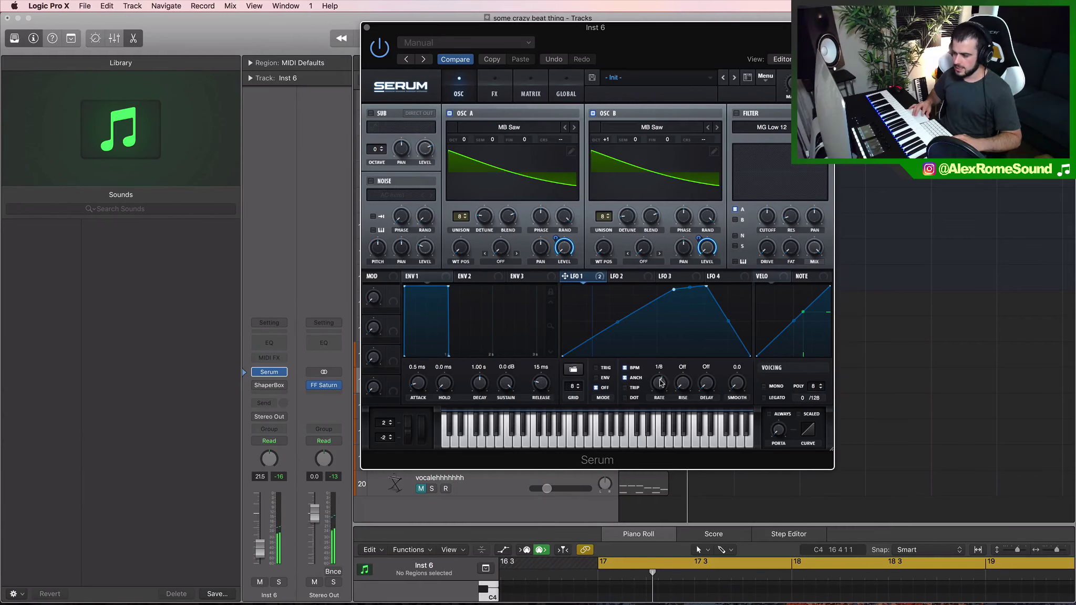
pyautogui.moveTo(661, 375); pyautogui.dragTo(662, 374)
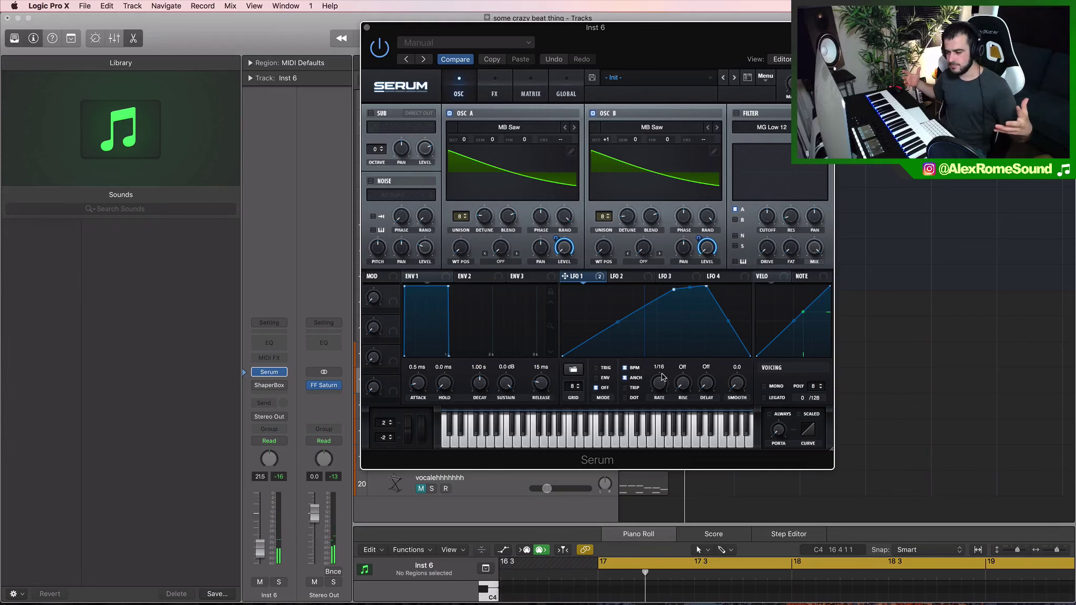
# Remove all of LFO 1's modulation destinations.
pyautogui.click(597, 275)
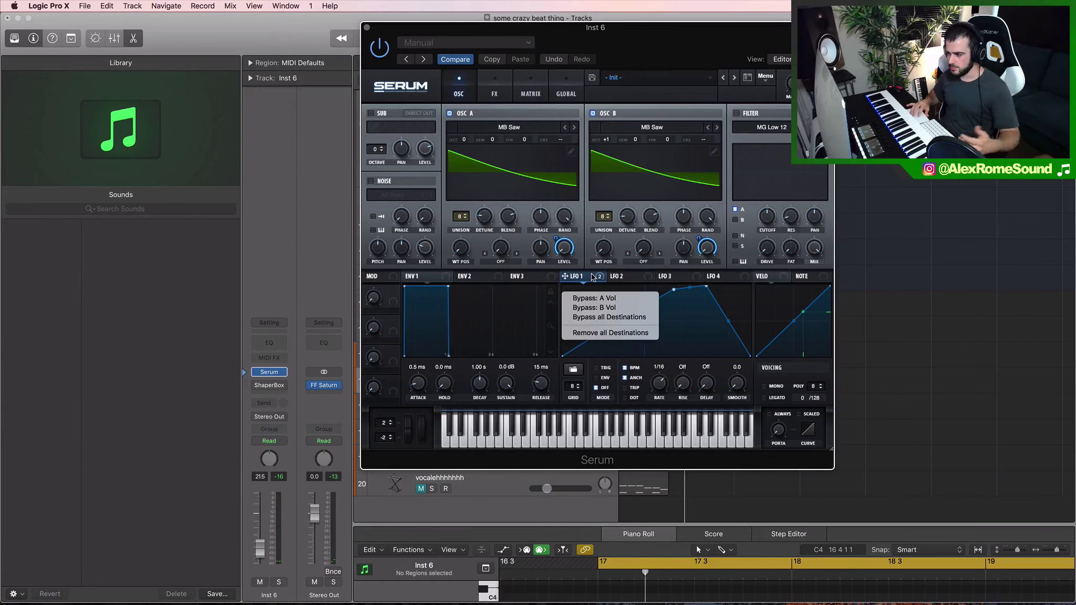
pyautogui.click(591, 331)
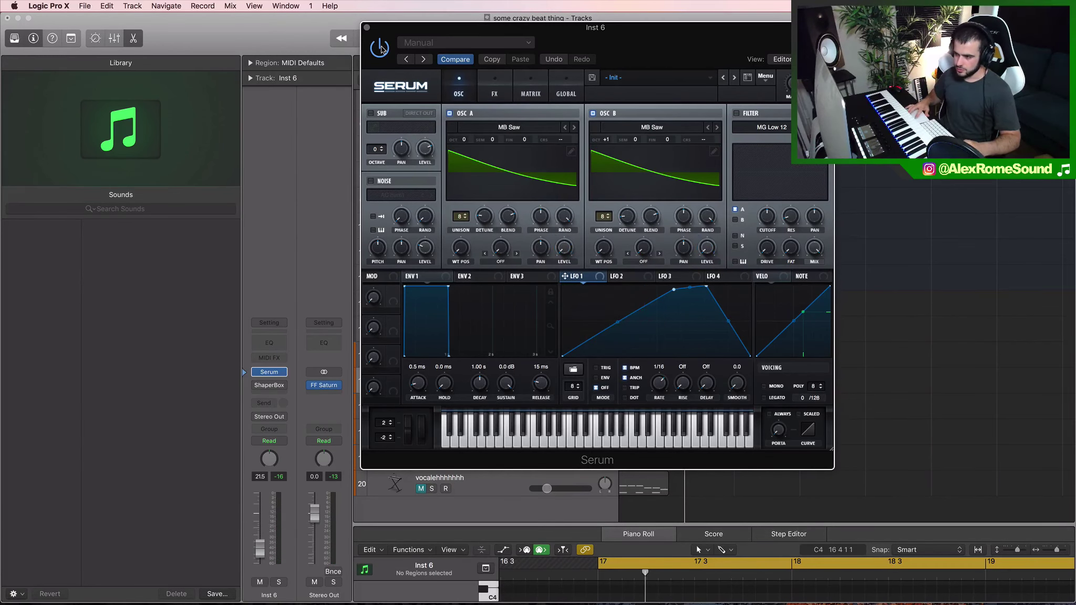
# Close Serum, set the cycle range to bars 13 through 16, and delete the Inst 6 track along with its regions.
pyautogui.click(367, 26)
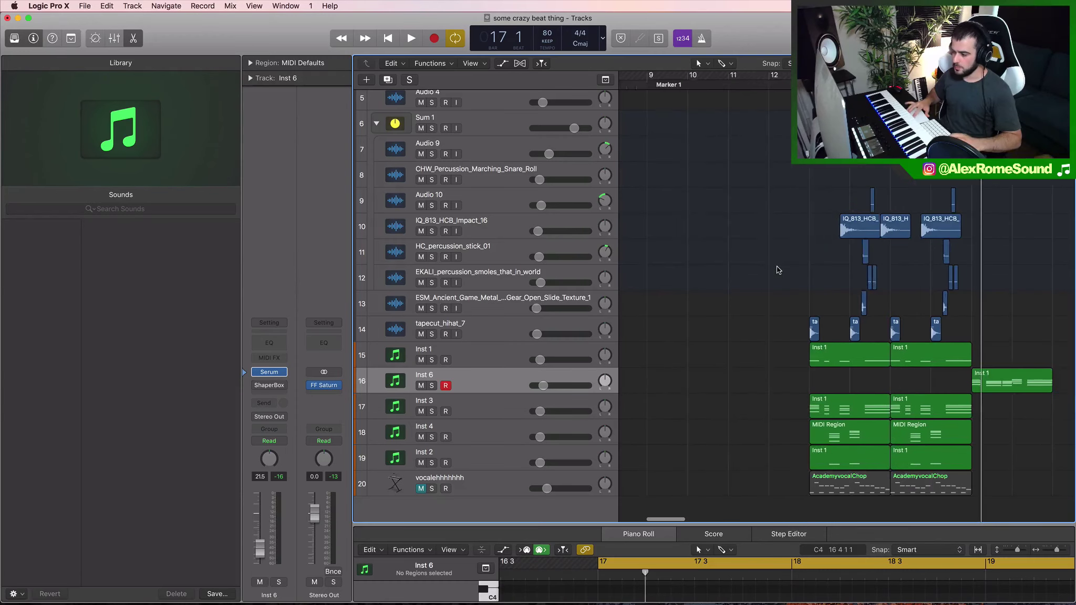
pyautogui.moveTo(661, 74); pyautogui.dragTo(820, 75)
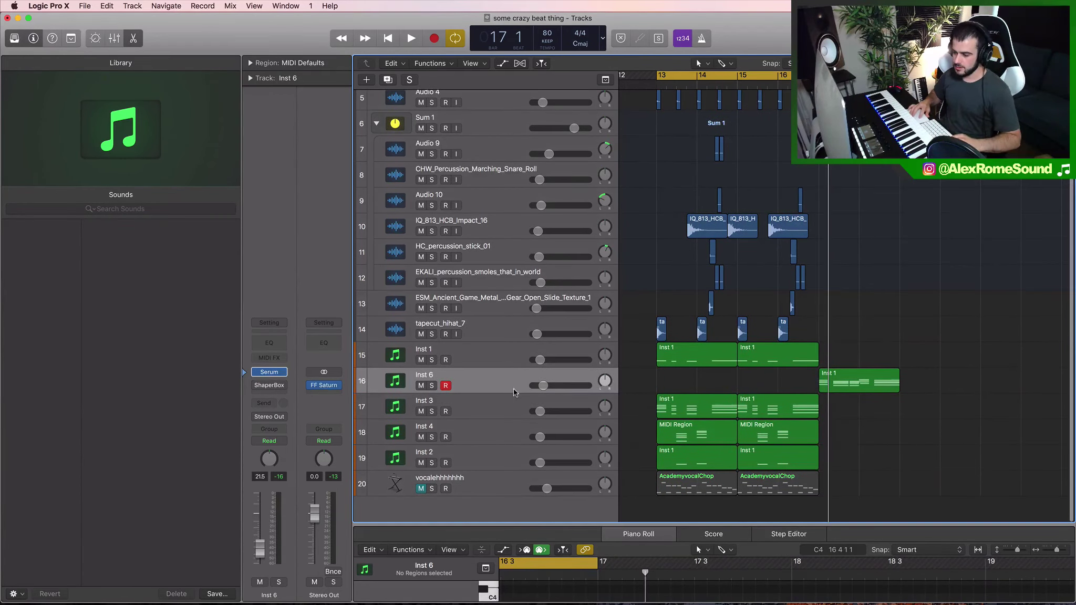
pyautogui.click(508, 389)
pyautogui.press('super+BackSpace')
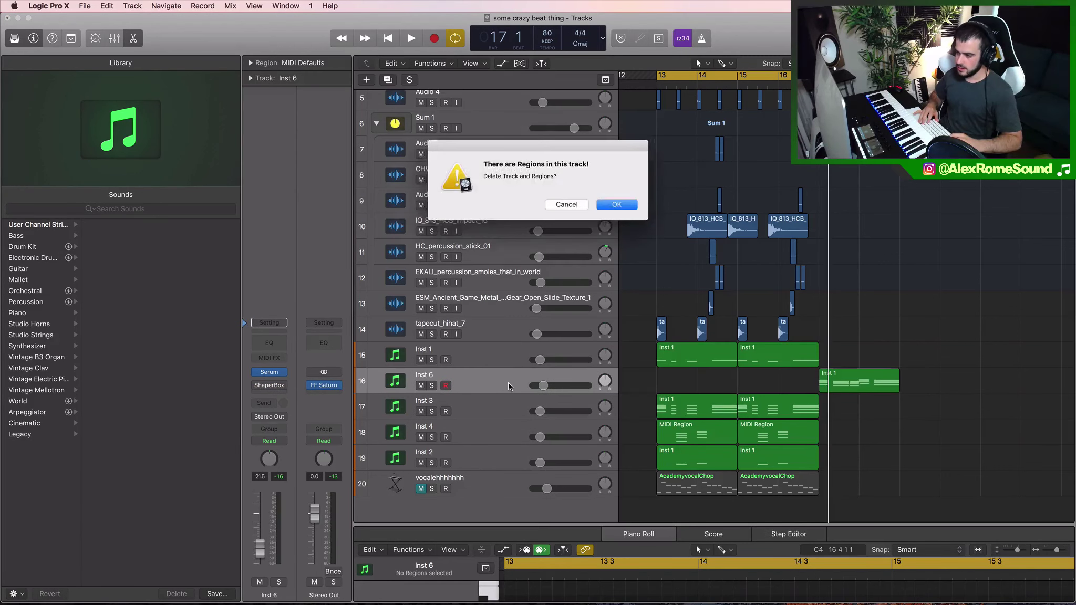
pyautogui.press('Return')
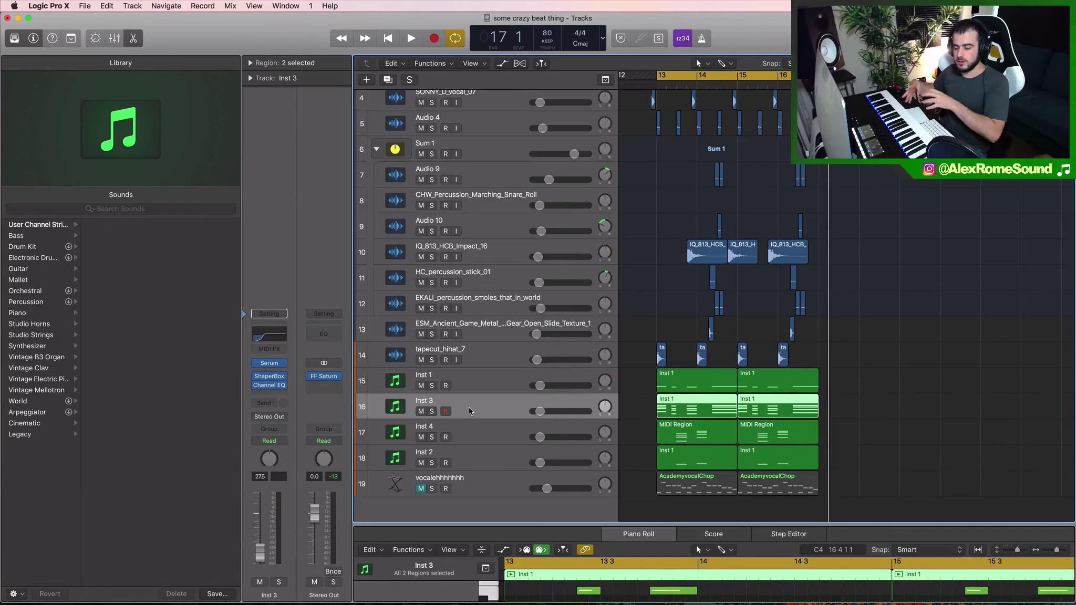
# Solo Inst 3 and play it while examining its ShaperBox volume curve.
pyautogui.press('s')
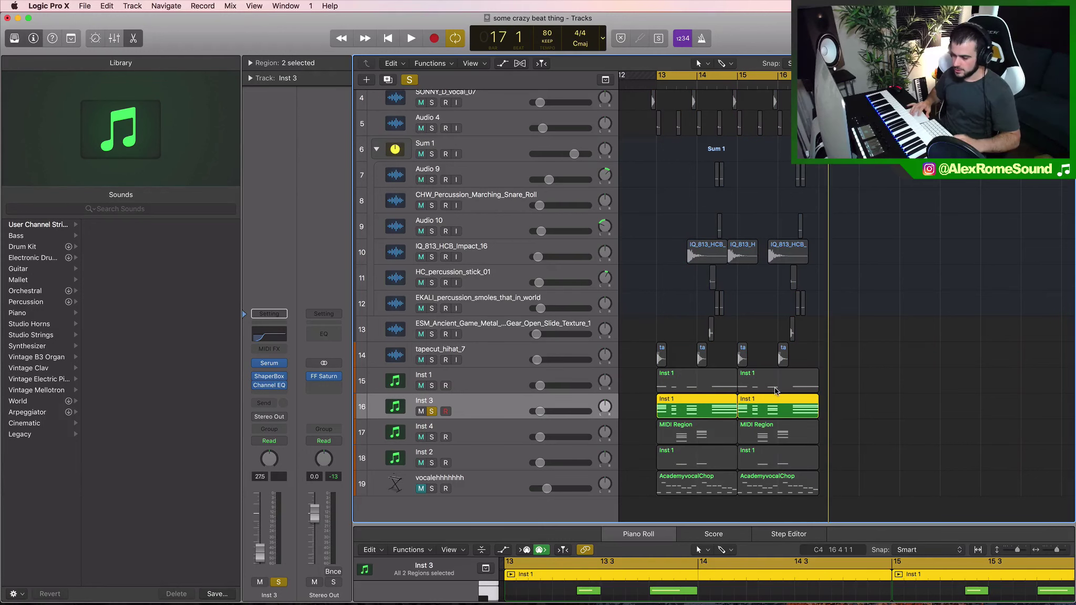
pyautogui.press('space')
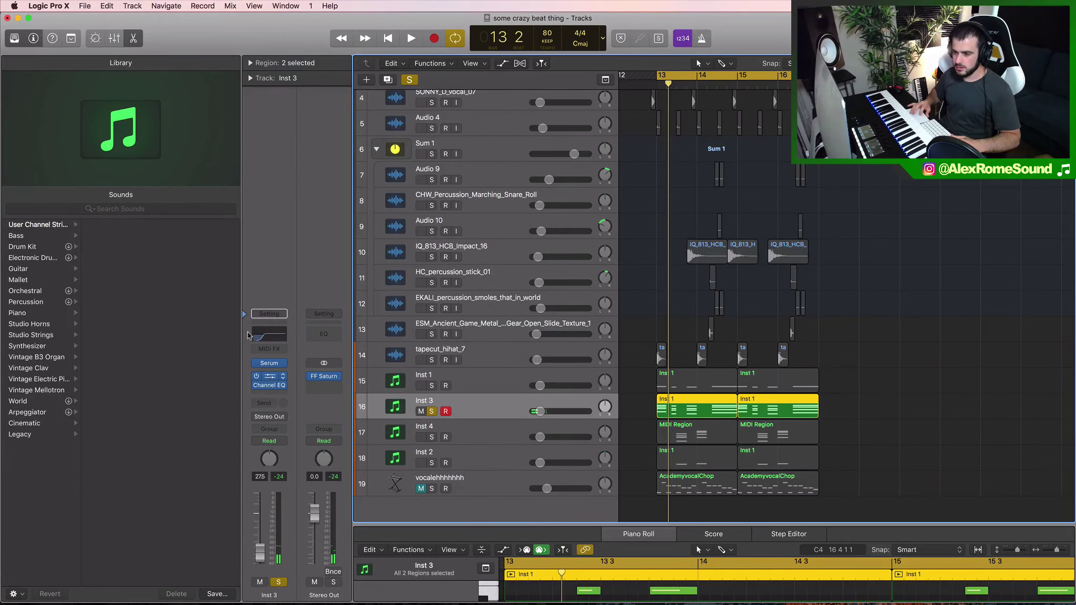
pyautogui.click(268, 376)
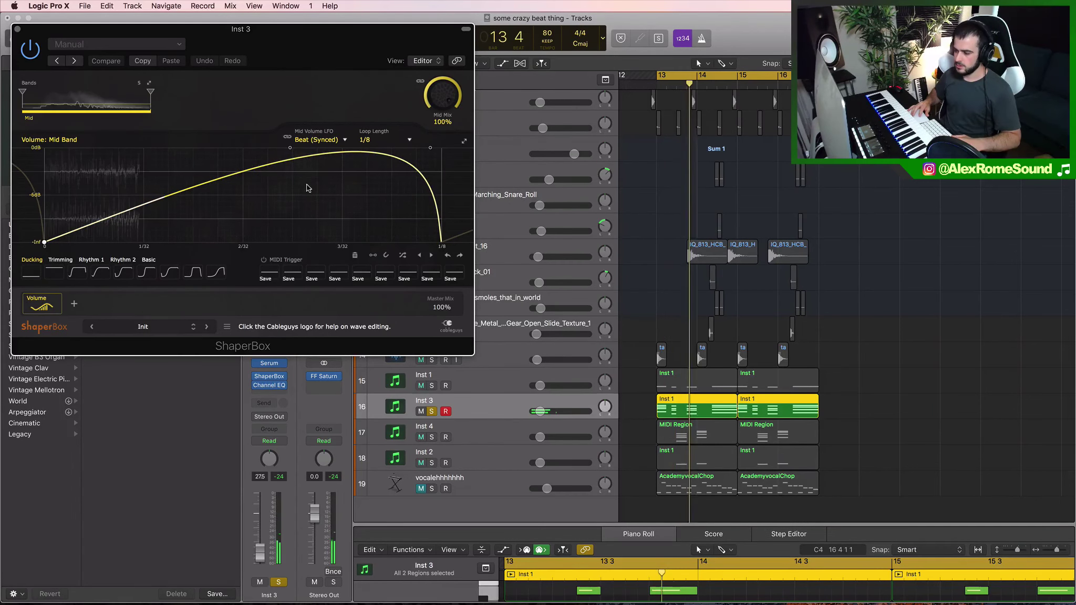
pyautogui.press('v')
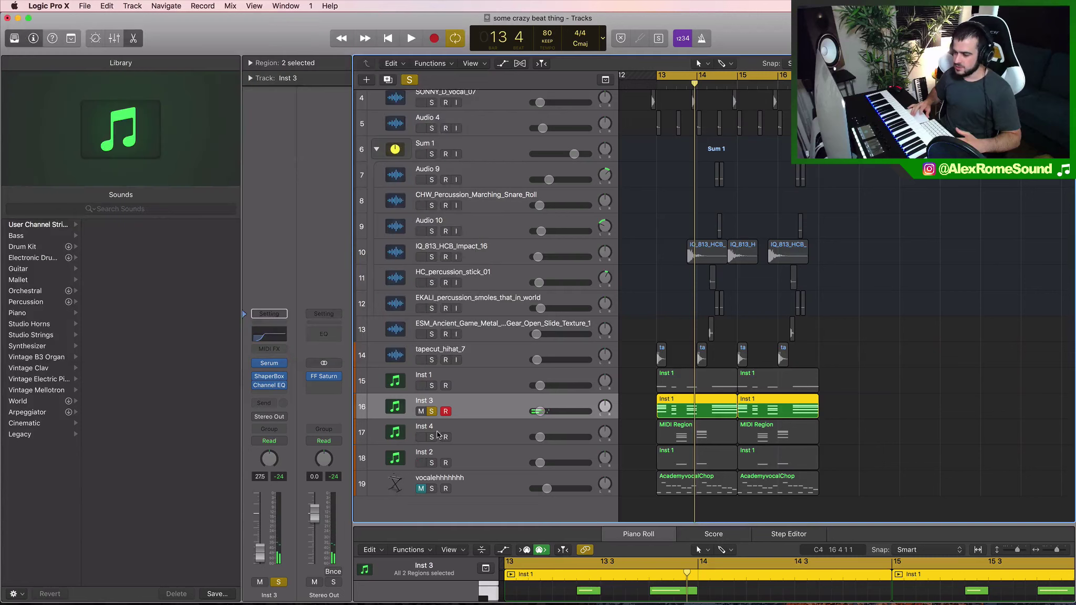
# Solo Inst 4 alongside Inst 3 and play both tracks together.
pyautogui.click(432, 437)
pyautogui.click(478, 432)
pyautogui.press('space')
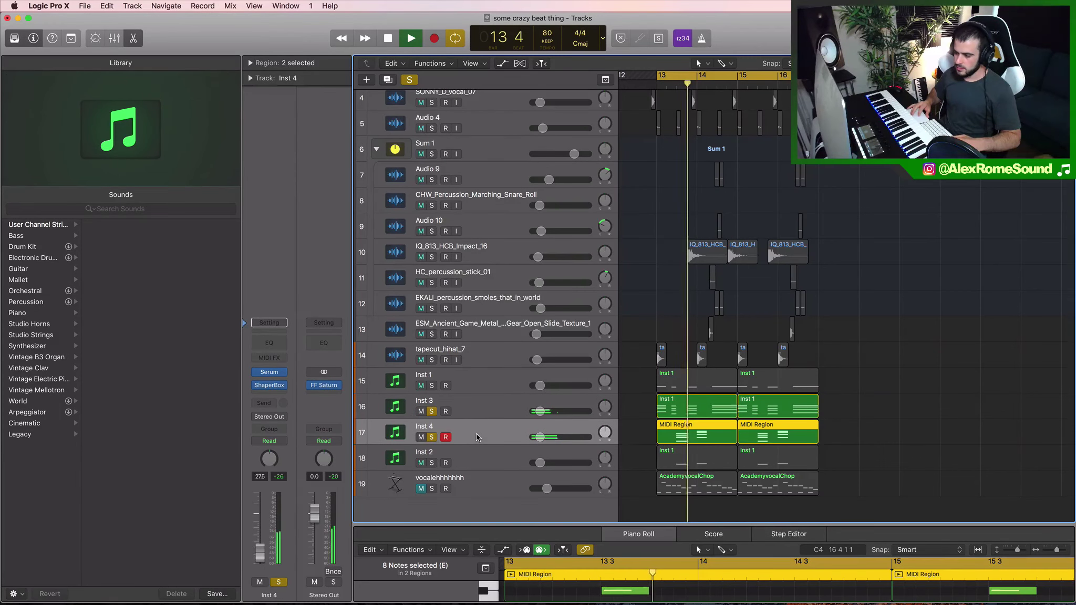
# Add a Channel EQ to Inst 4 with a 24 dB/Oct low cut at 140 Hz and play back the filtered part.
pyautogui.click(269, 343)
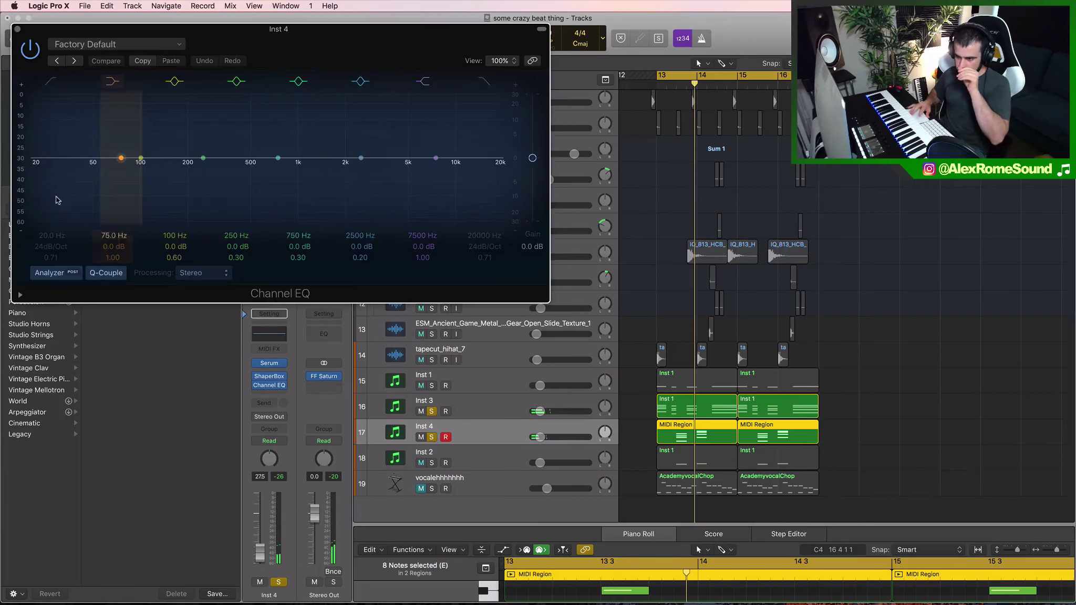
pyautogui.click(51, 86)
pyautogui.moveTo(47, 164); pyautogui.dragTo(200, 182)
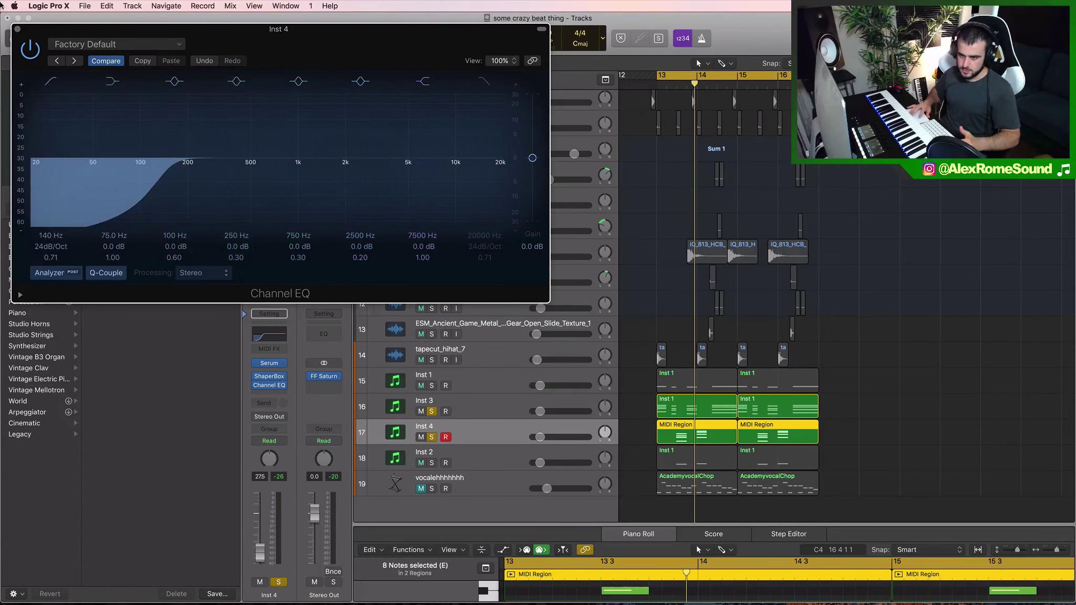
pyautogui.click(17, 29)
pyautogui.press('space')
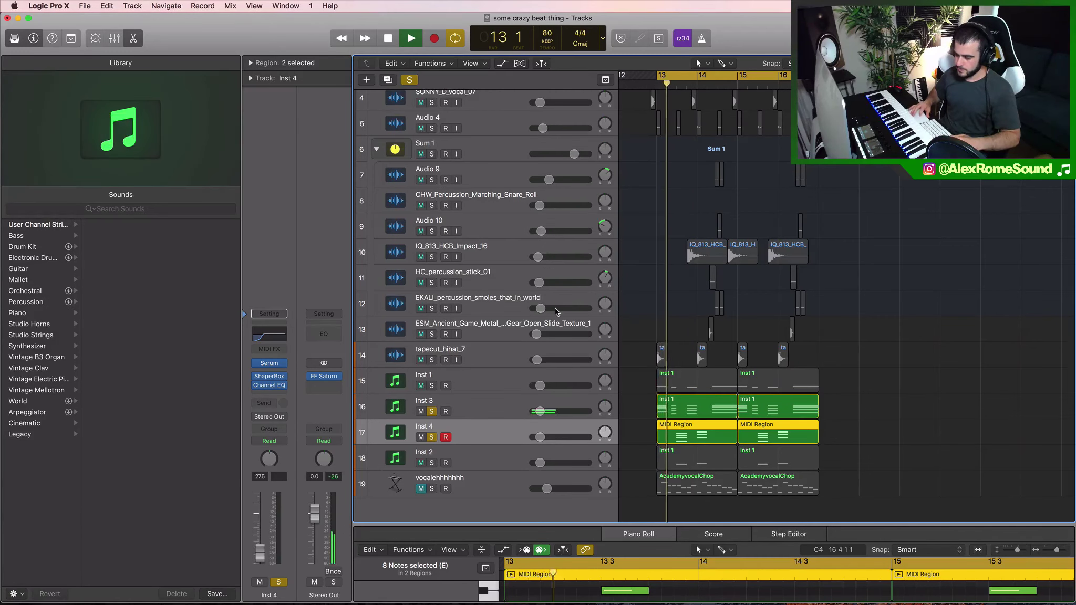
pyautogui.press('space')
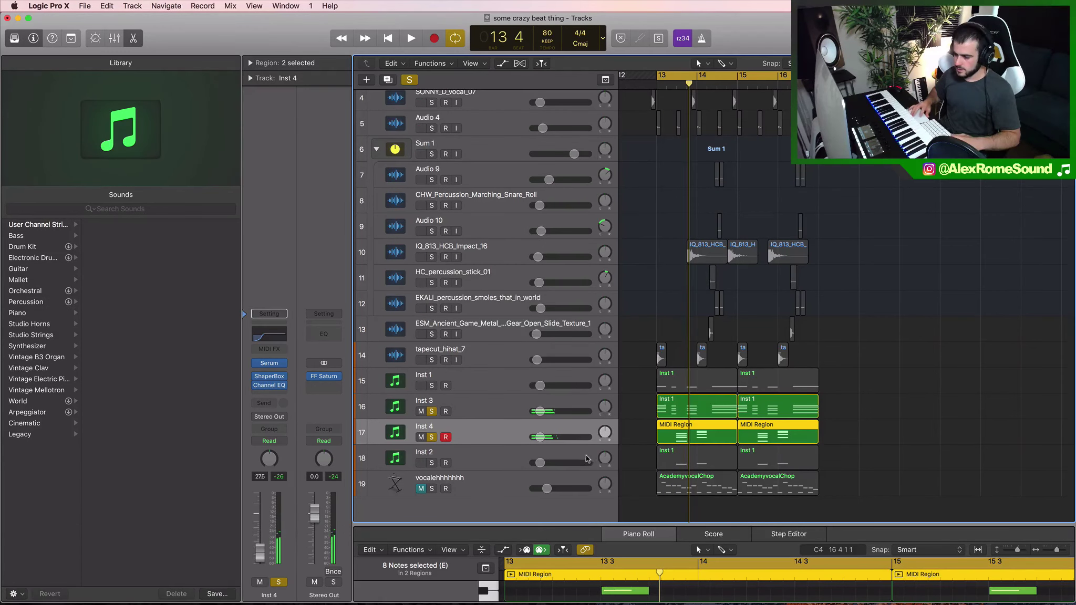
# Listen to Inst 4 soloed on its own while examining its ShaperBox volume curve, and turn its solo off.
pyautogui.click(647, 440)
pyautogui.click(693, 436)
pyautogui.moveTo(270, 381)
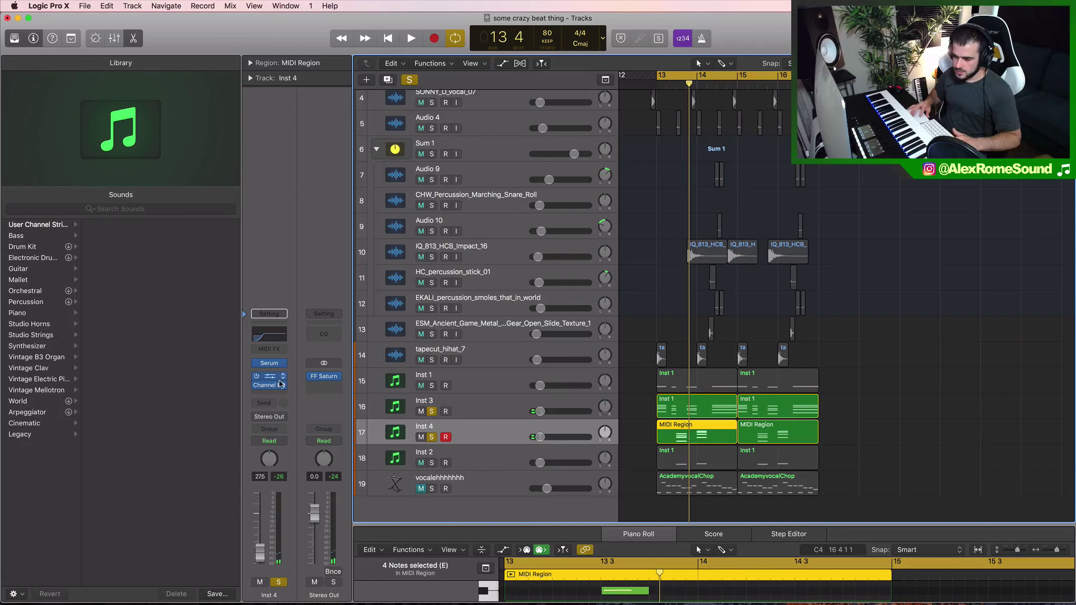
pyautogui.click(270, 378)
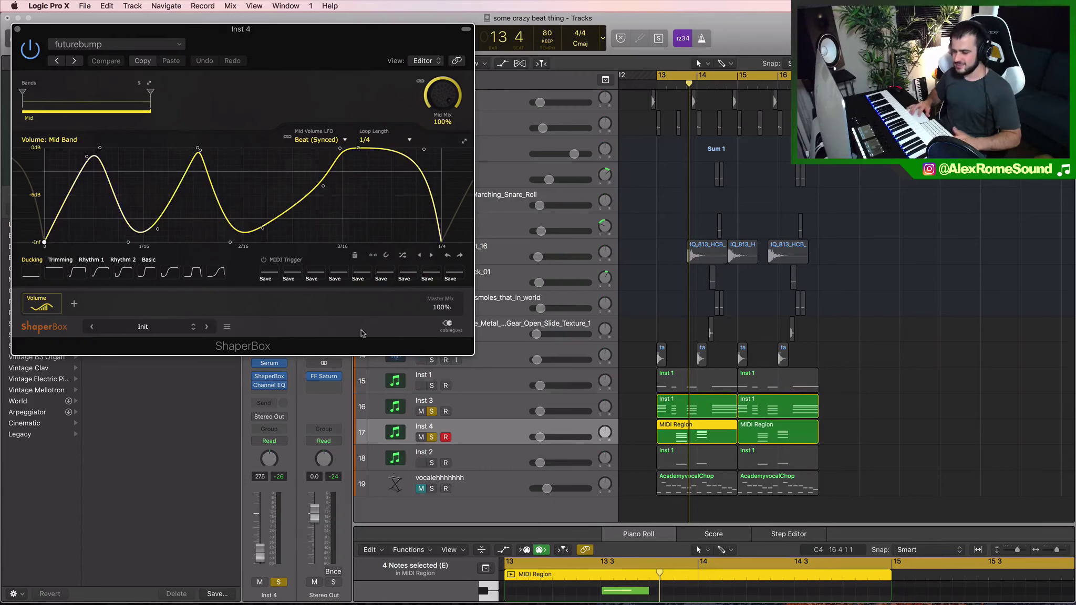
pyautogui.click(432, 411)
pyautogui.press('space')
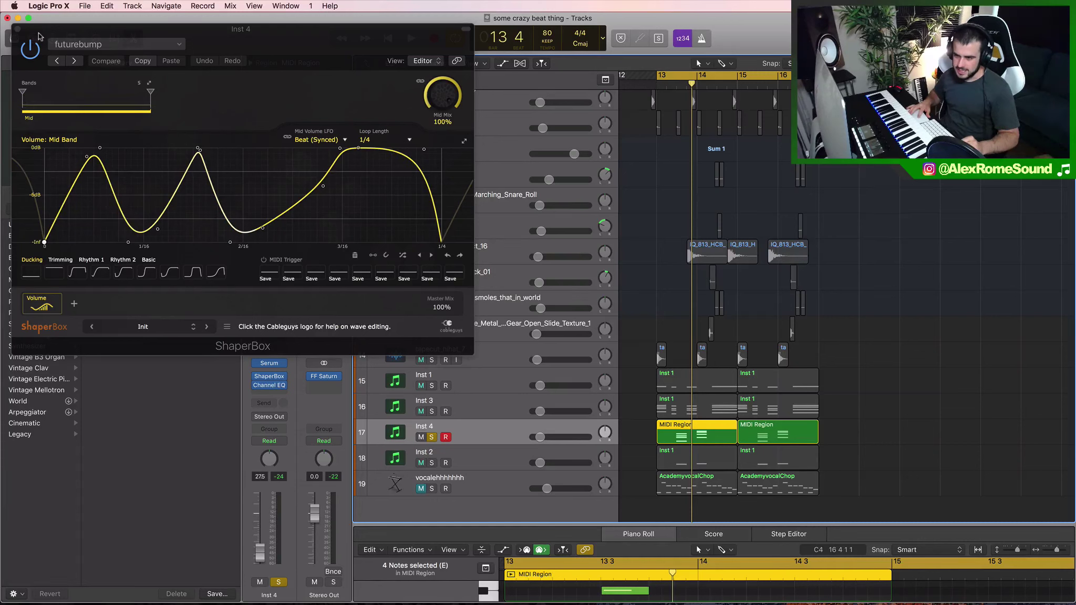
pyautogui.click(17, 30)
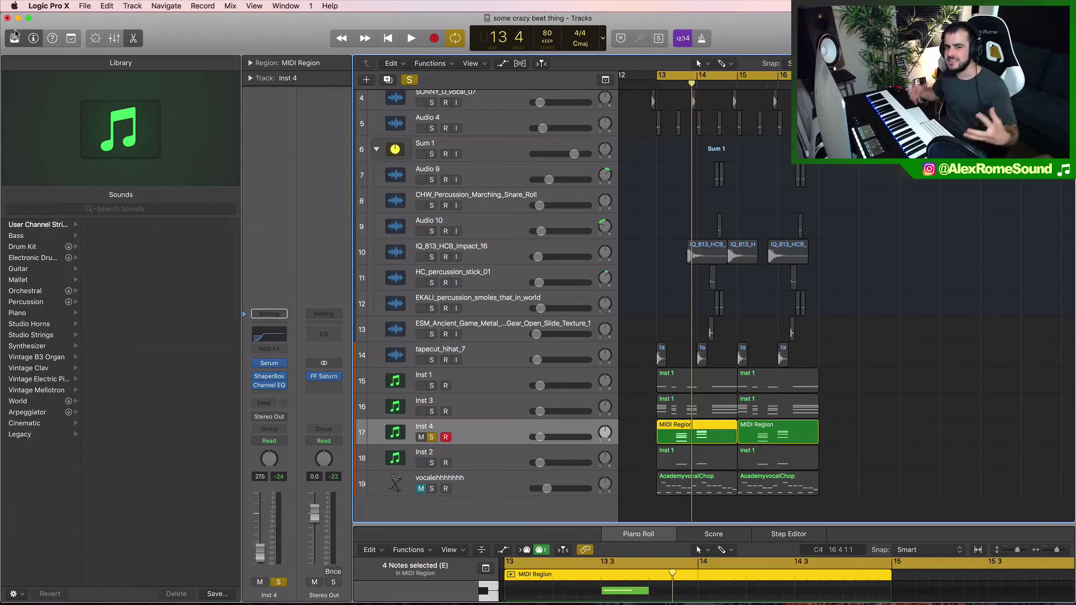
pyautogui.click(431, 438)
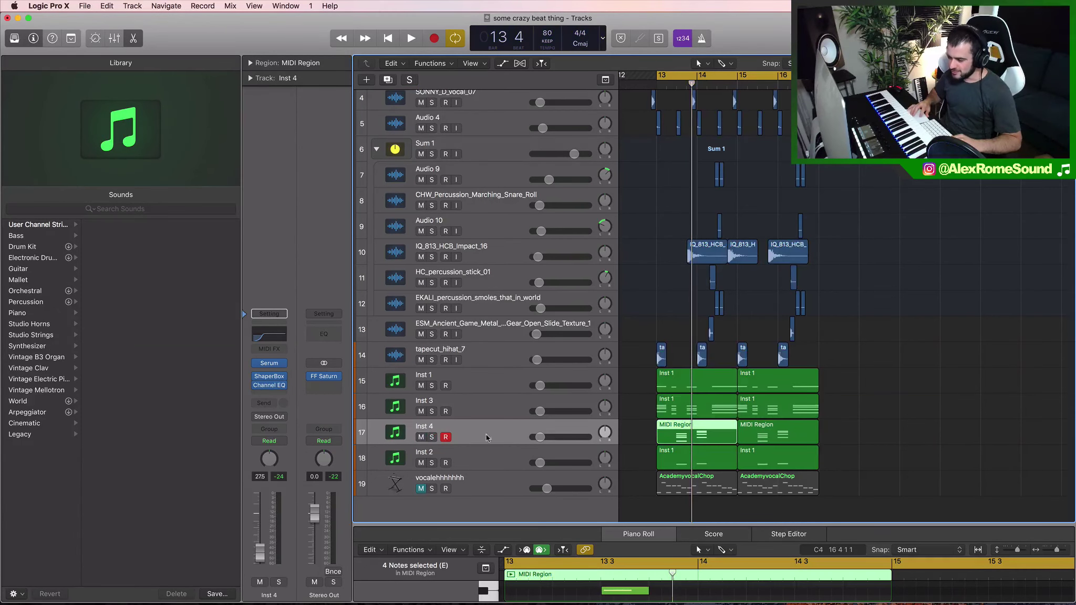
# Examine how the Inst 4 chord lengths line up with the 1/4 ShaperBox curve.
pyautogui.scroll(-1, 680, 414)
pyautogui.scroll(4, 681, 414)
pyautogui.hscroll(-3, 681, 414)
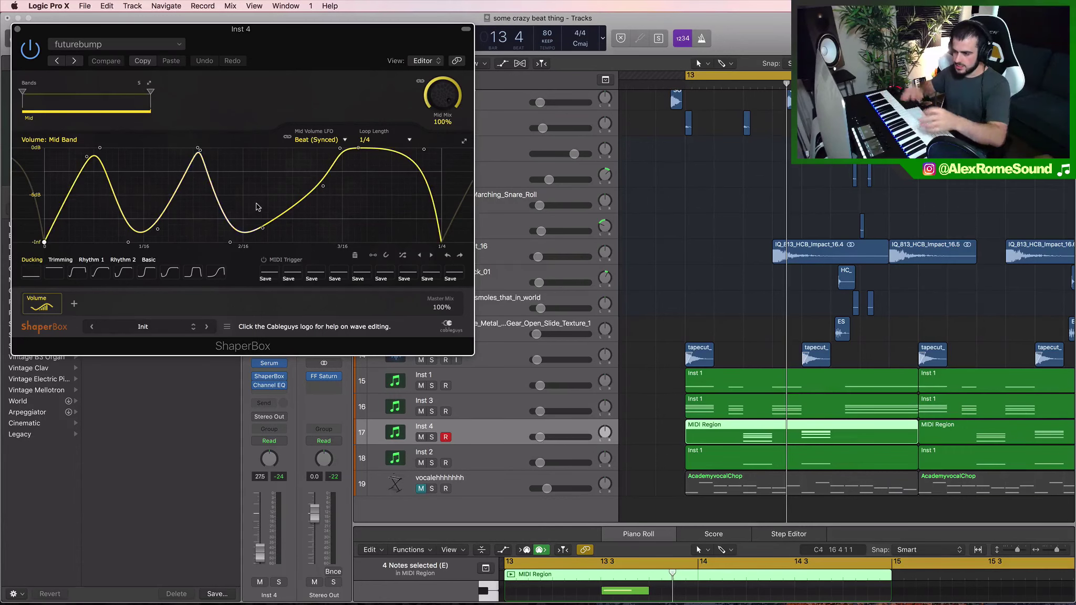
pyautogui.click(18, 29)
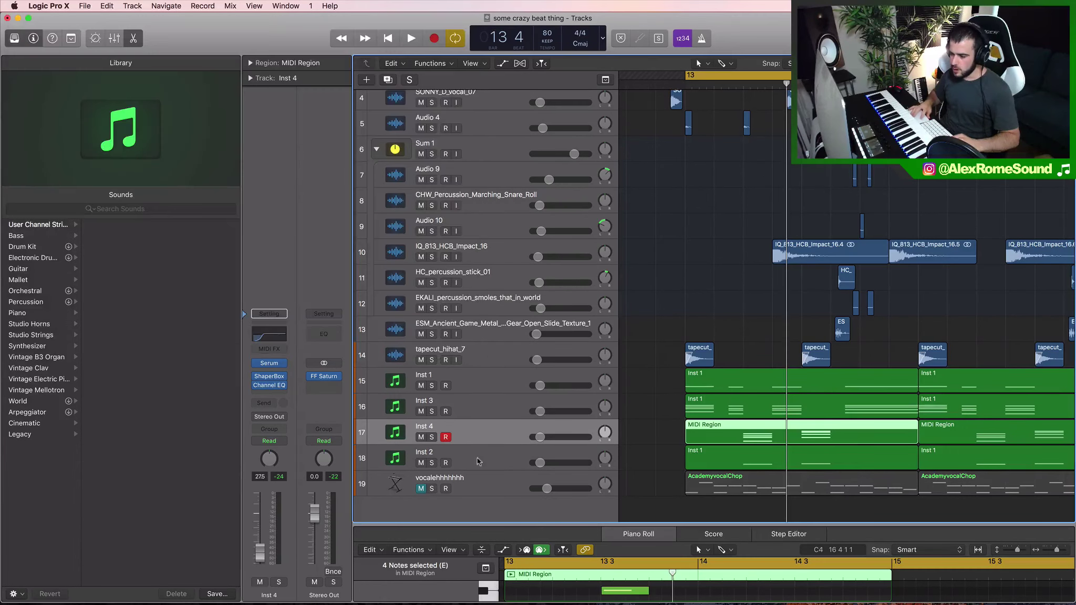
# Solo Inst 4 and enlarge the Piano Roll to show the chord notes in its first region.
pyautogui.click(432, 437)
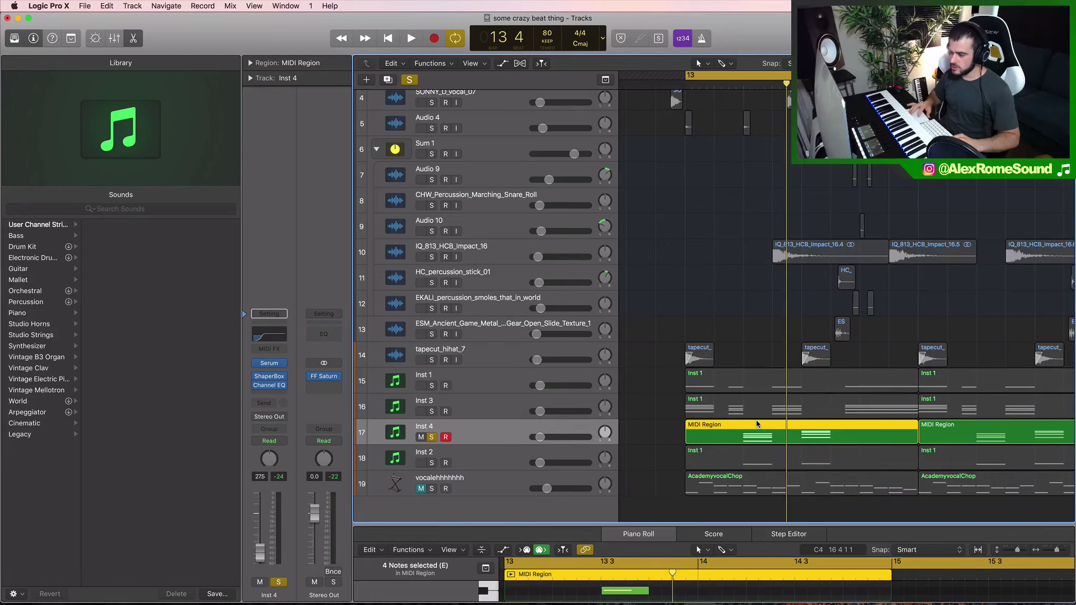
pyautogui.hscroll(5, 756, 424)
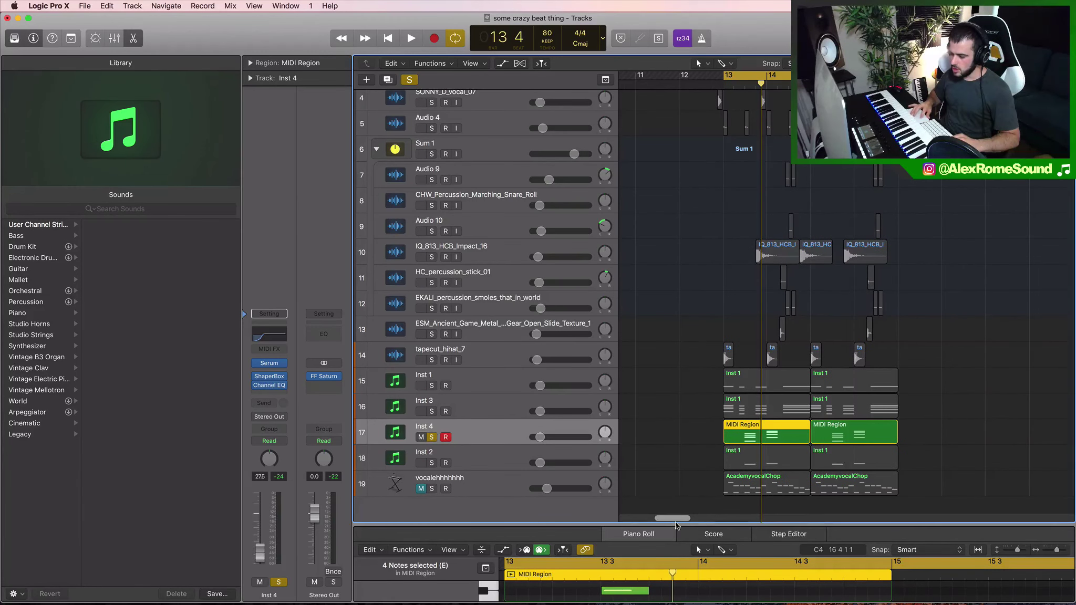
pyautogui.moveTo(676, 525); pyautogui.dragTo(615, 295)
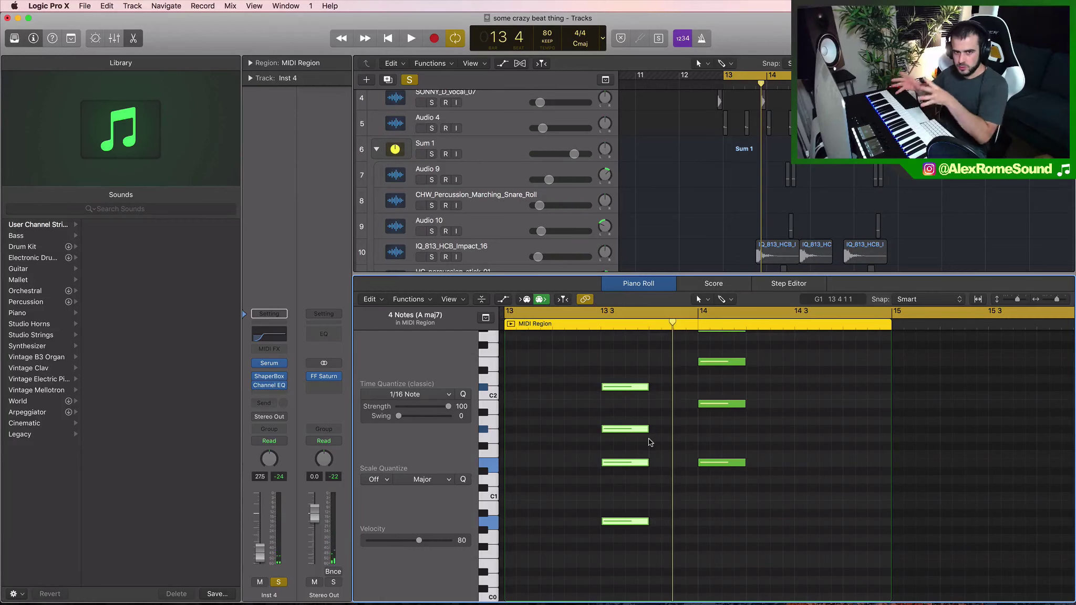
pyautogui.moveTo(675, 273); pyautogui.dragTo(675, 281)
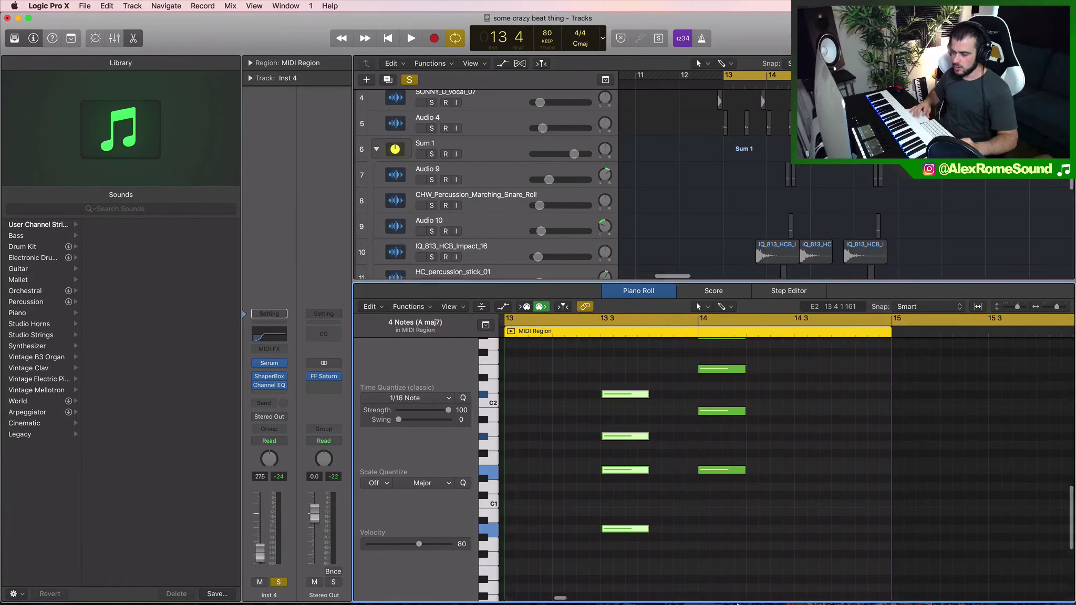
# Hide the Piano Roll, turn off cycling, and place the playhead at 13 3 where the first Inst 4 chord starts.
pyautogui.press('p')
pyautogui.press('super+Right')
pyautogui.press('super+Right')
pyautogui.press('super+Right')
pyautogui.press('super+Right')
pyautogui.scroll(-1, 669, 448)
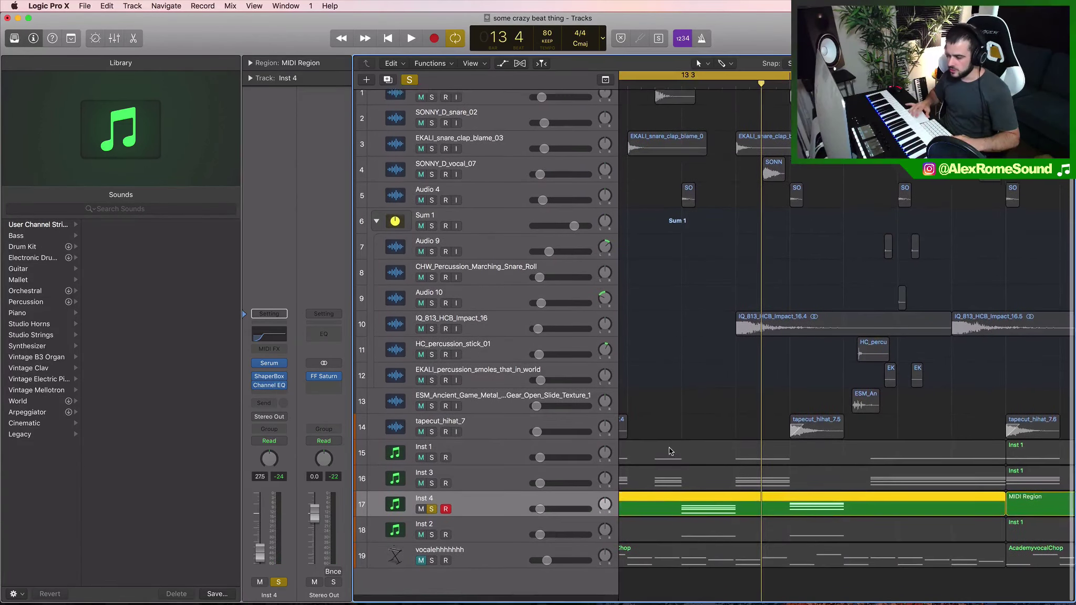
pyautogui.click(760, 486)
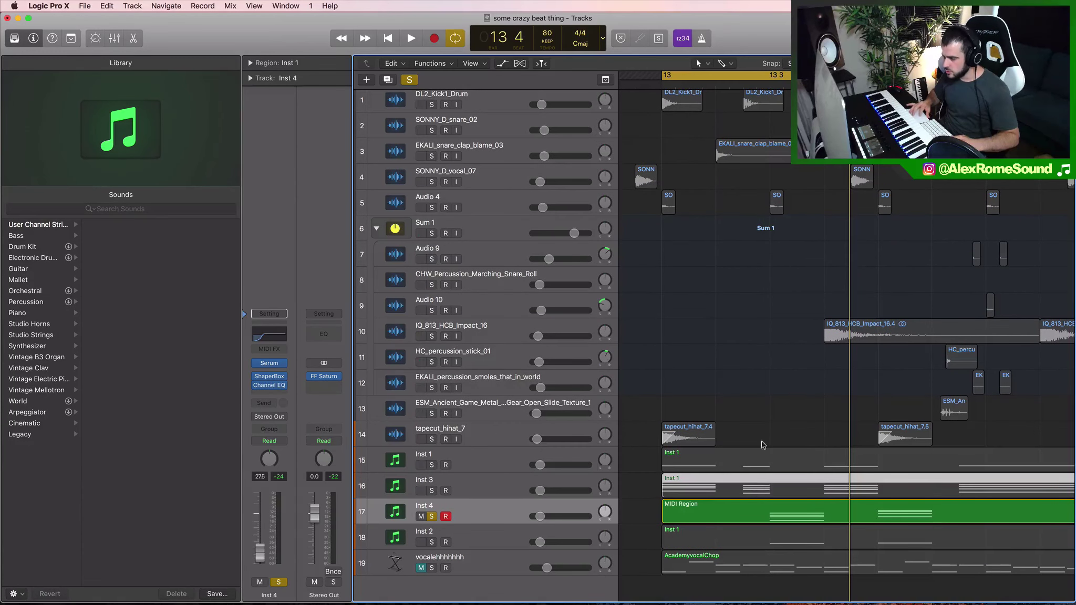
pyautogui.click(760, 79)
pyautogui.click(756, 84)
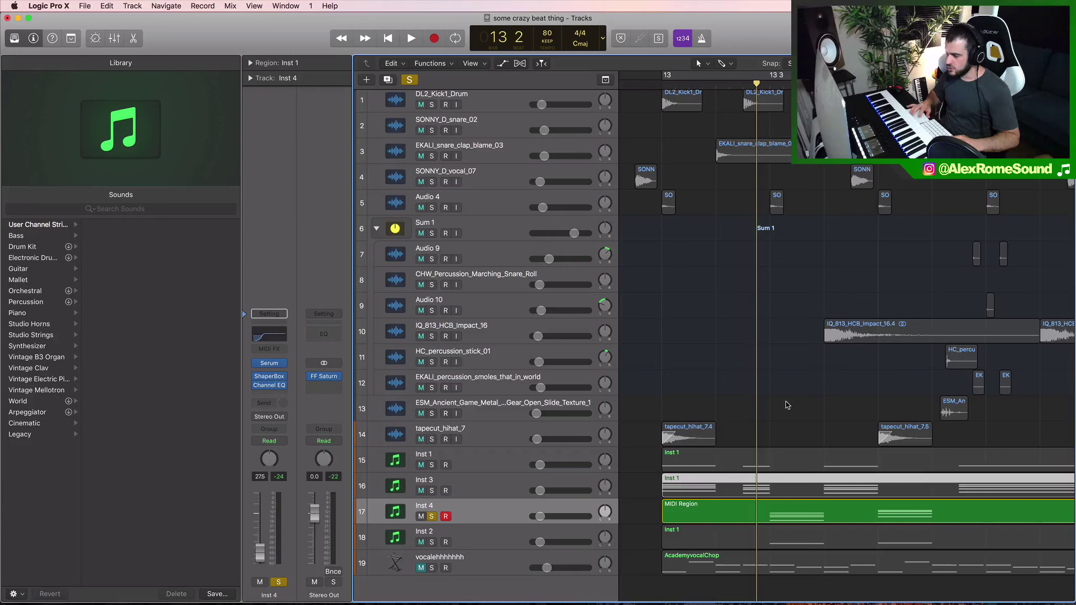
pyautogui.click(770, 84)
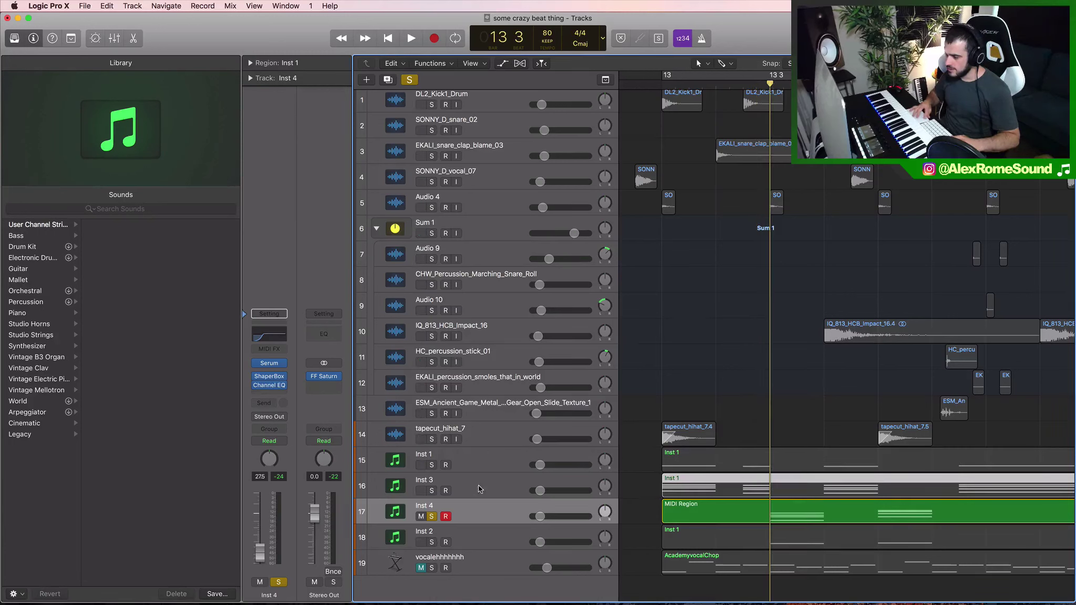
# Compare the chord placement on Inst 3 with the Inst 4 region.
pyautogui.click(563, 480)
pyautogui.click(804, 510)
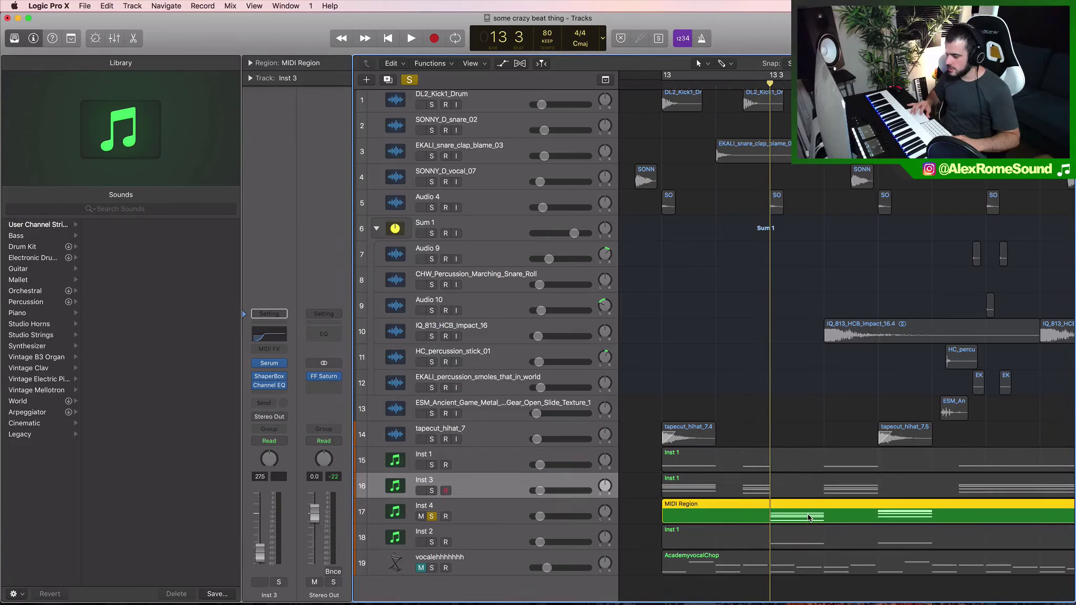
pyautogui.click(485, 509)
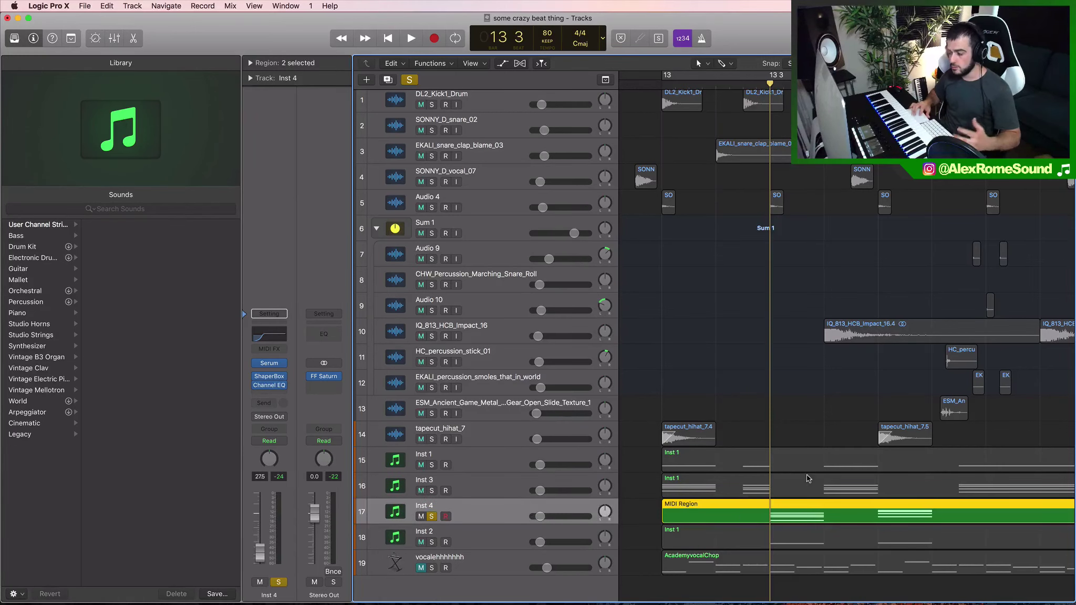
# Solo Inst 2 in place of Inst 4, set a cycle range starting at 13 3, and play it.
pyautogui.click(432, 542)
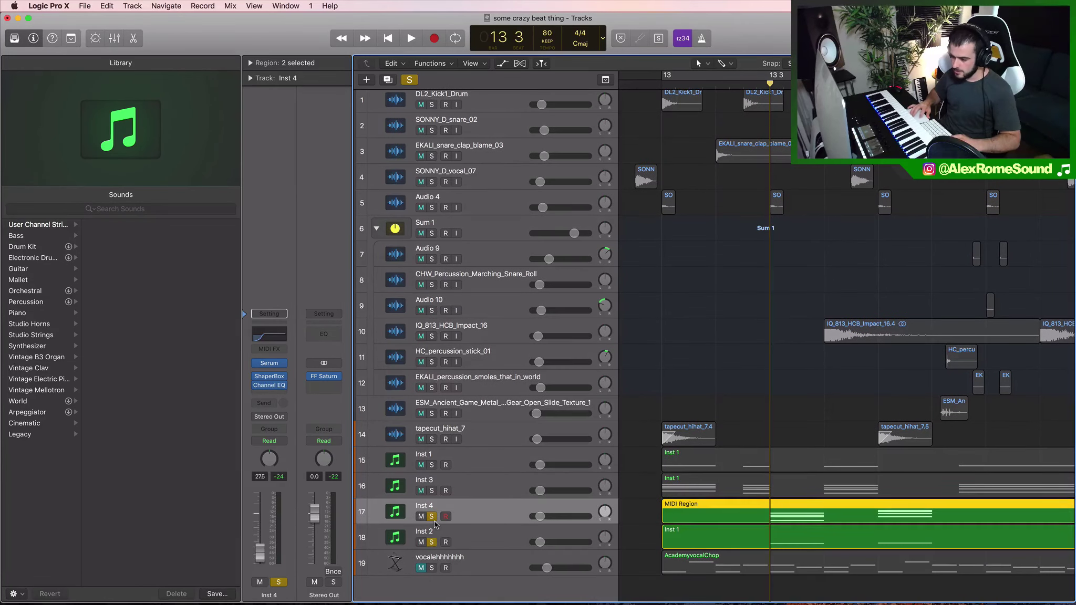
pyautogui.click(432, 517)
pyautogui.moveTo(762, 75); pyautogui.dragTo(931, 75)
pyautogui.scroll(-1, 843, 240)
pyautogui.press('space')
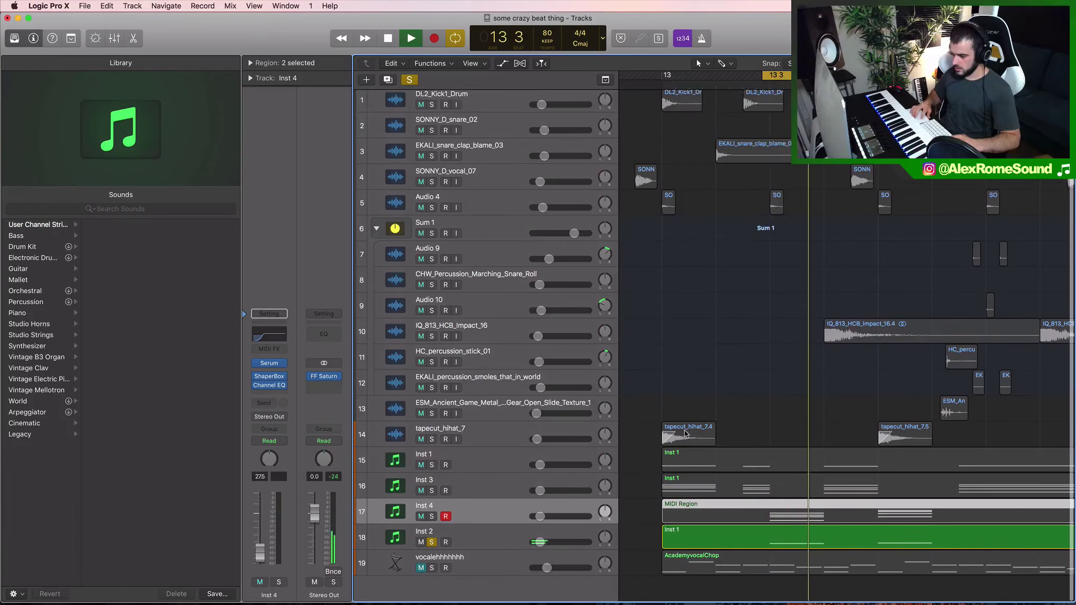
pyautogui.press('space')
# Examine the ShaperBox volume curve on Inst 2 and close its window.
pyautogui.click(485, 531)
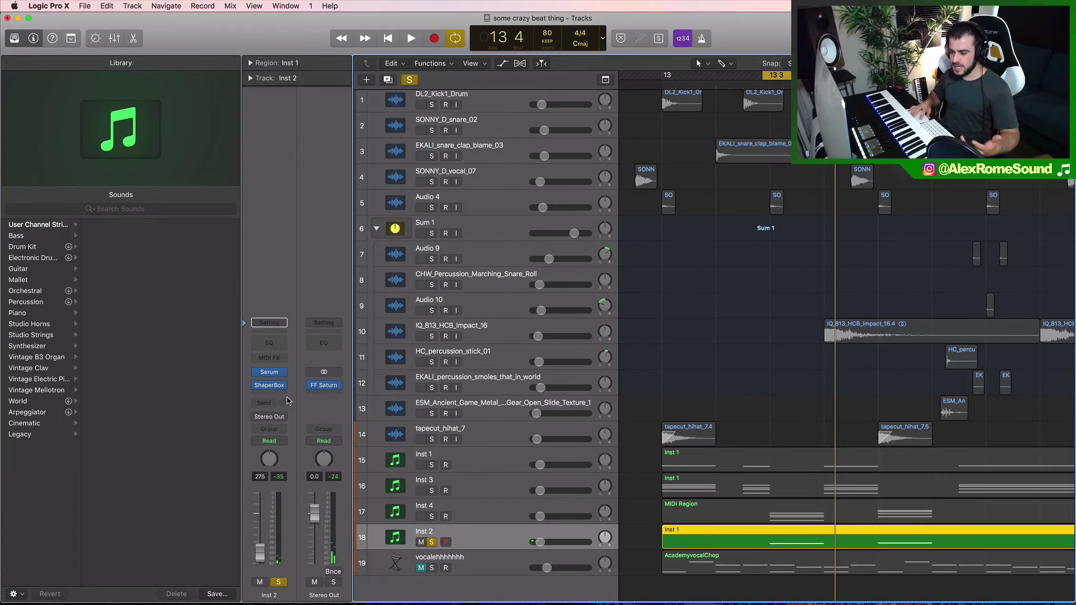
pyautogui.moveTo(271, 389)
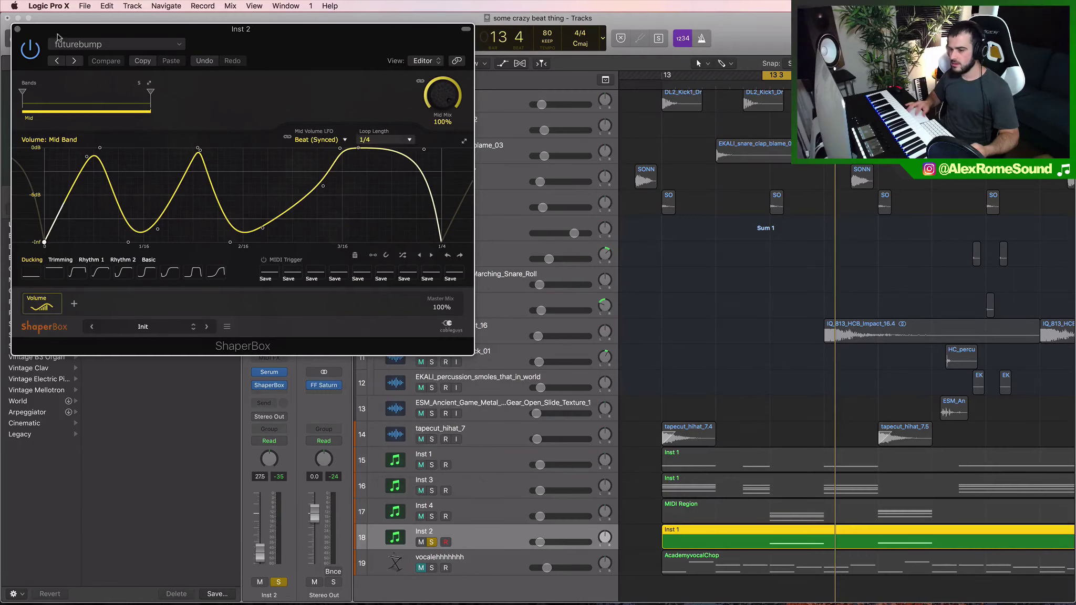
pyautogui.click(17, 29)
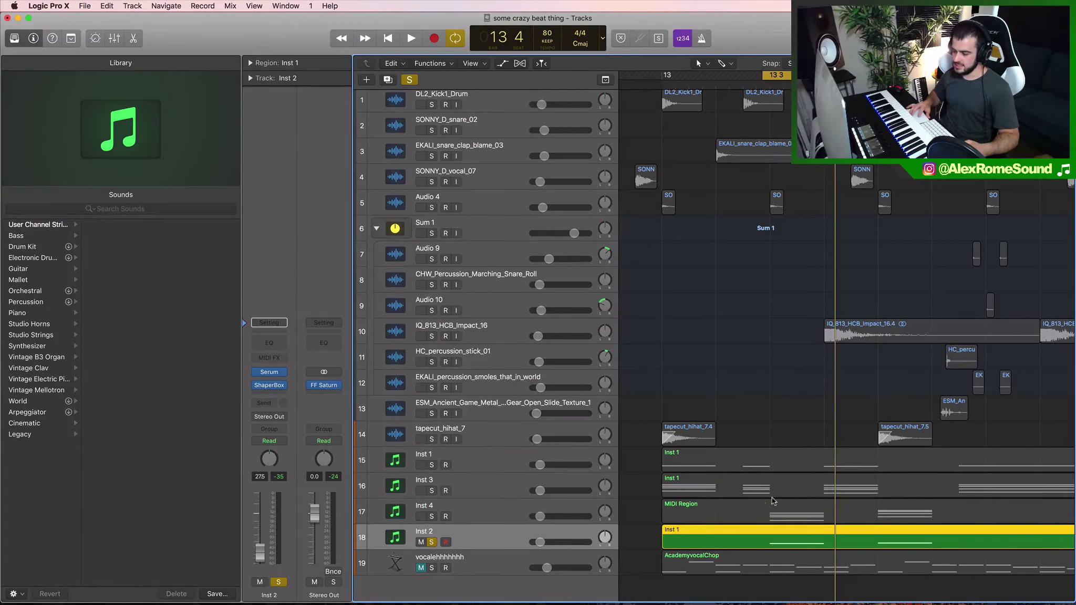
# Compare the Inst 4 and Inst 2 regions, unsolo Inst 2, and set the cycle range from bar 13 to bar 15.
pyautogui.click(794, 507)
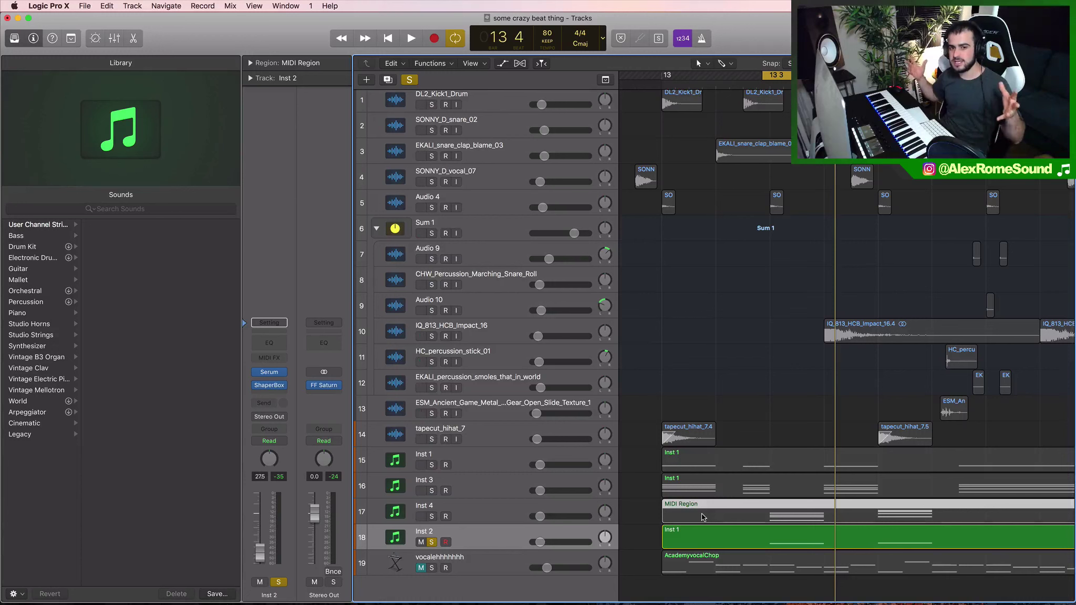
pyautogui.click(741, 532)
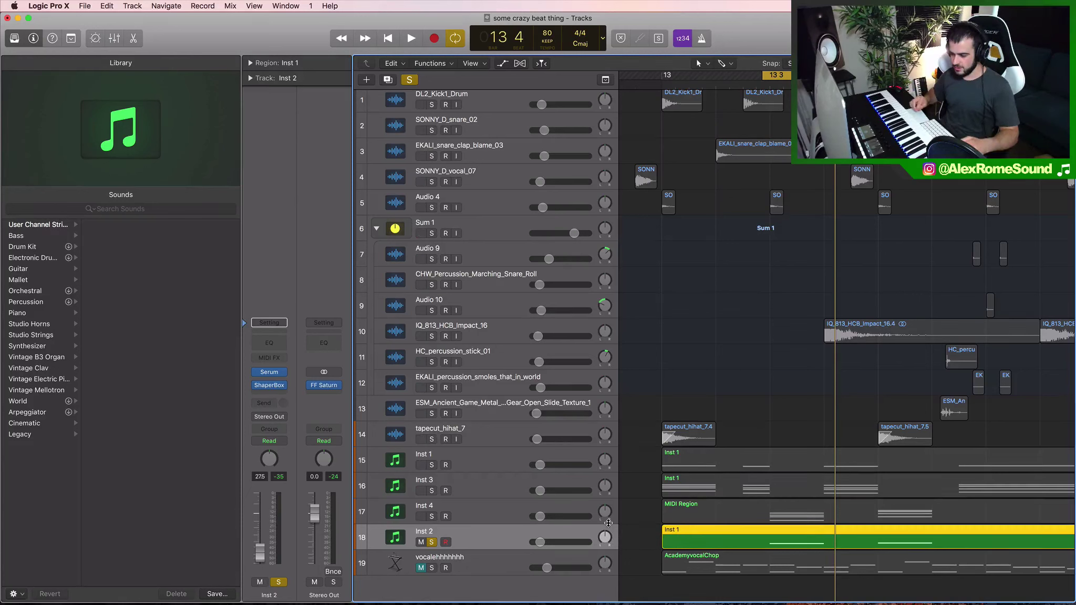
pyautogui.click(432, 542)
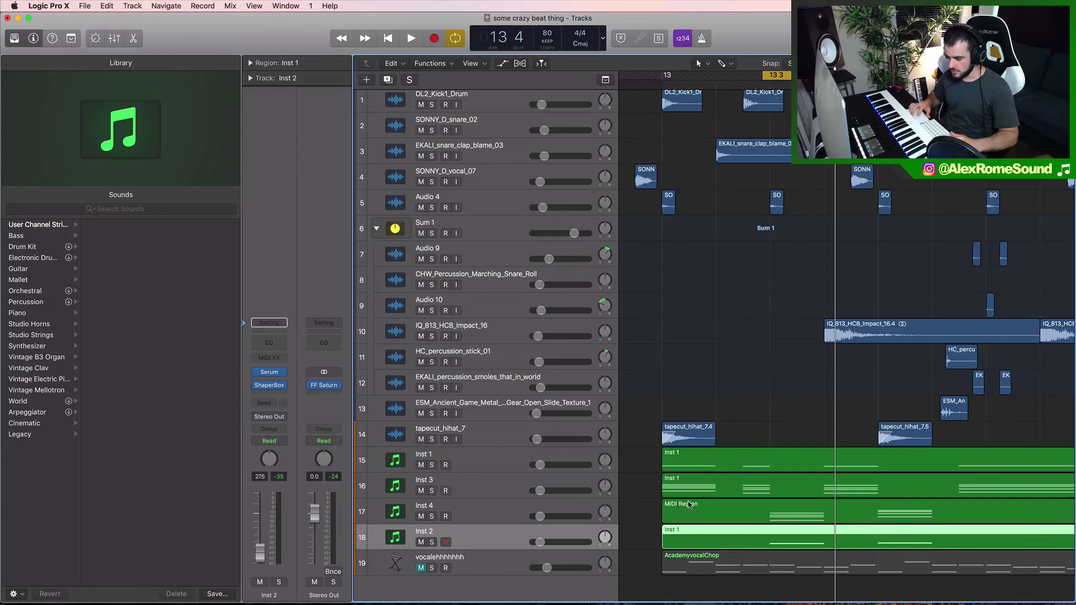
pyautogui.scroll(-5, 687, 501)
pyautogui.scroll(-2, 688, 501)
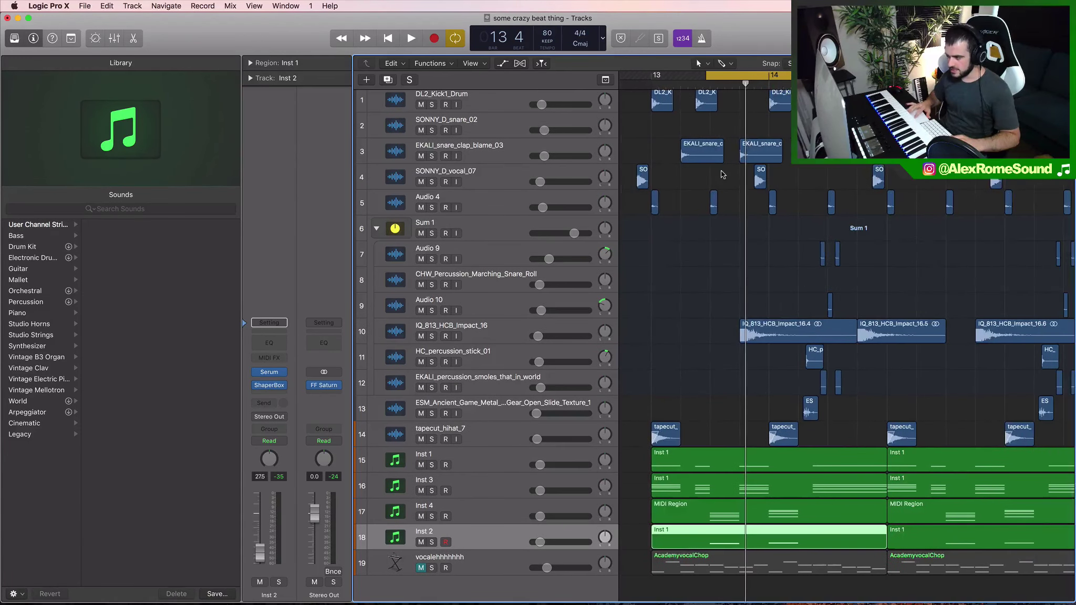
pyautogui.moveTo(652, 75); pyautogui.dragTo(886, 76)
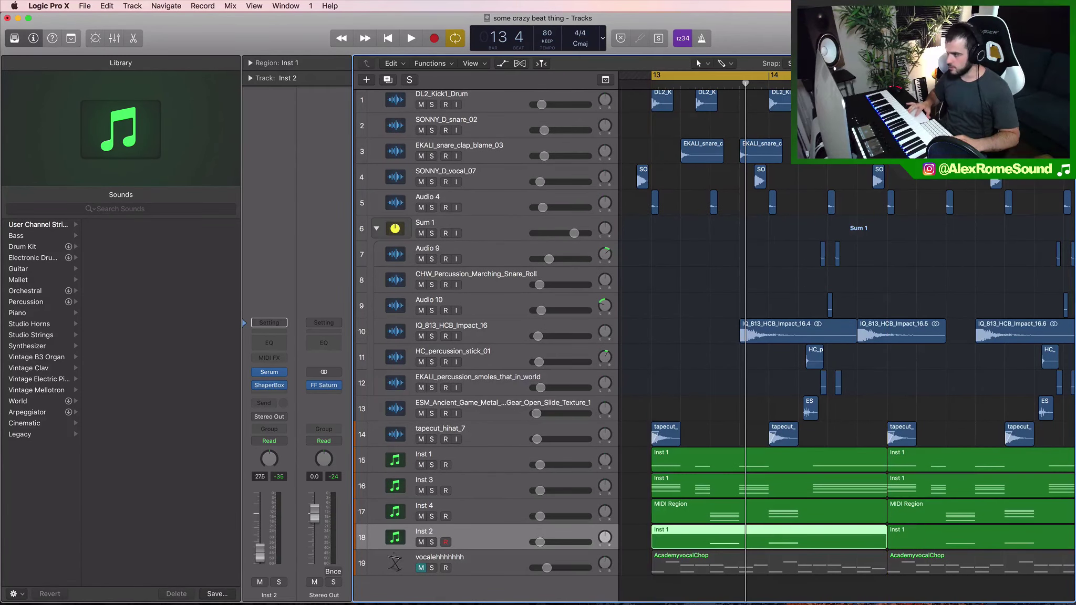
pyautogui.scroll(-1, 852, 209)
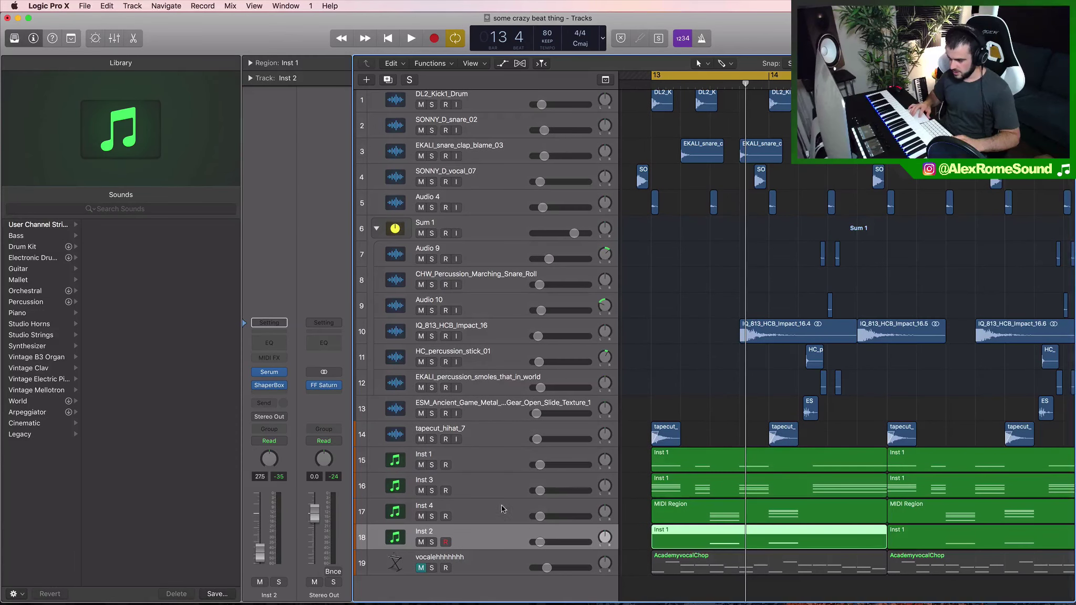
# Solo the Inst 1 track and play its opening notes from bar 13.
pyautogui.click(501, 505)
pyautogui.doubleClick(502, 490)
pyautogui.press('Return')
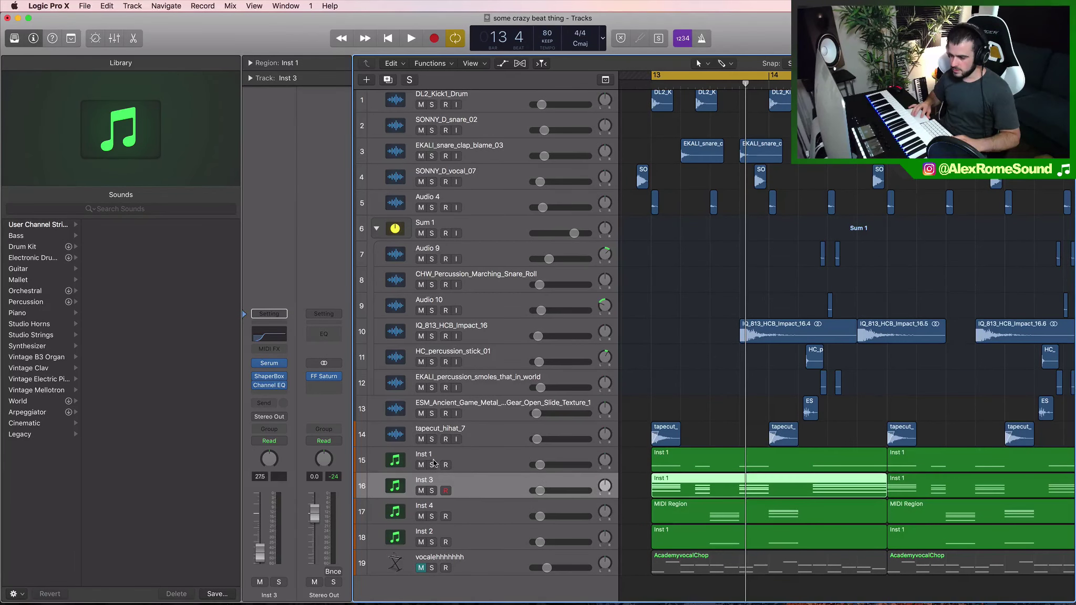
pyautogui.click(431, 465)
pyautogui.click(460, 457)
pyautogui.press('space')
pyautogui.press('space')
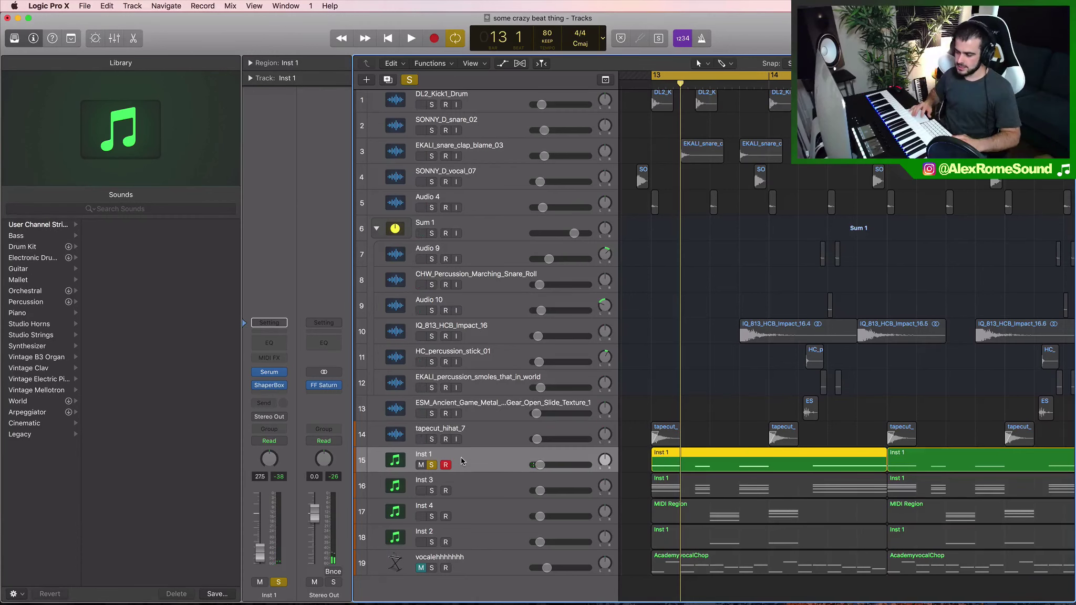
pyautogui.press('space')
pyautogui.press('space')
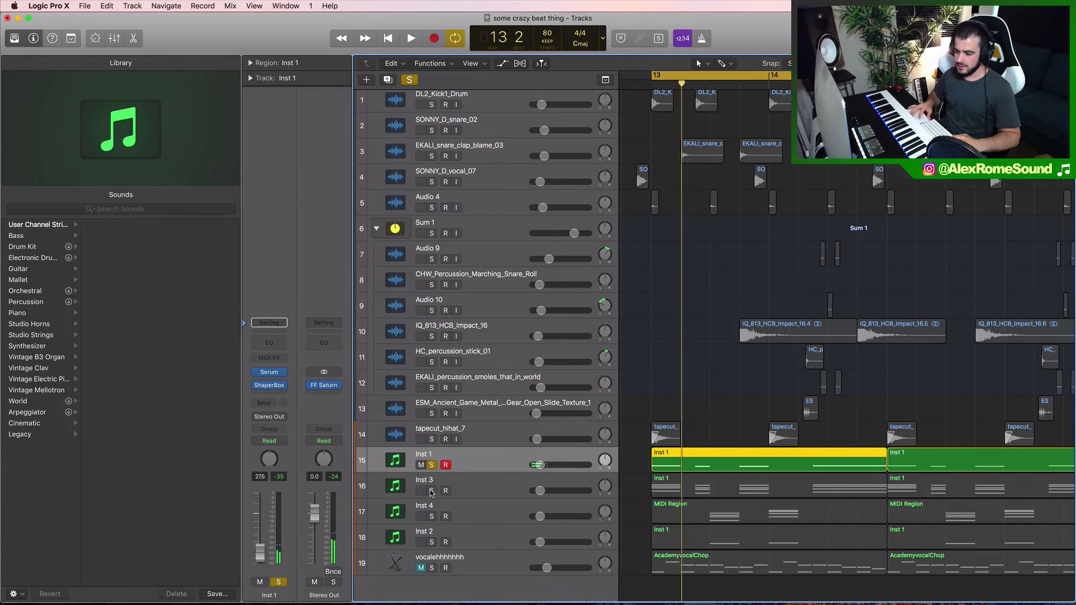
# Add Inst 3 to the solo and play it together with Inst 1 from bar 13.
pyautogui.click(431, 490)
pyautogui.click(504, 485)
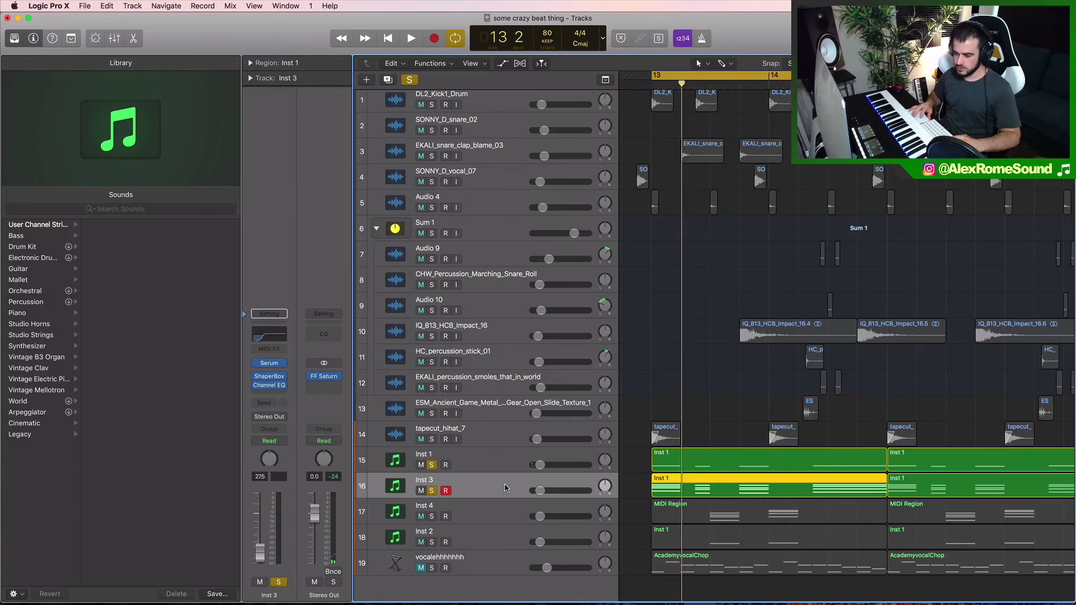
pyautogui.press('space')
pyautogui.press('space')
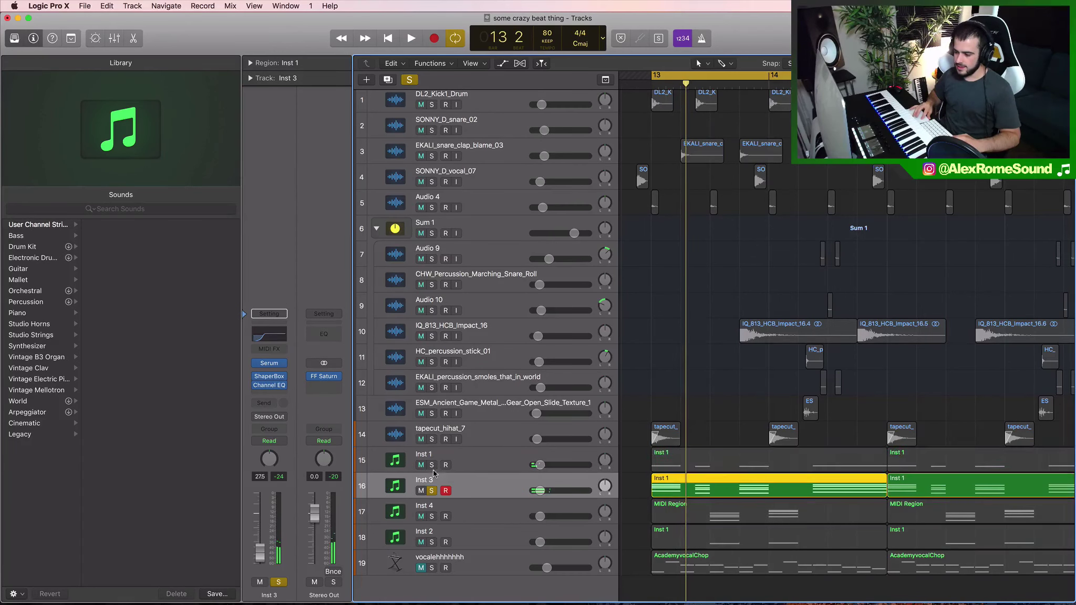
# Solo Inst 2 in place of Inst 1 and Inst 3, and play it with a cycle range from 13 3 to bar 14.
pyautogui.click(431, 465)
pyautogui.click(432, 491)
pyautogui.click(481, 546)
pyautogui.press('s')
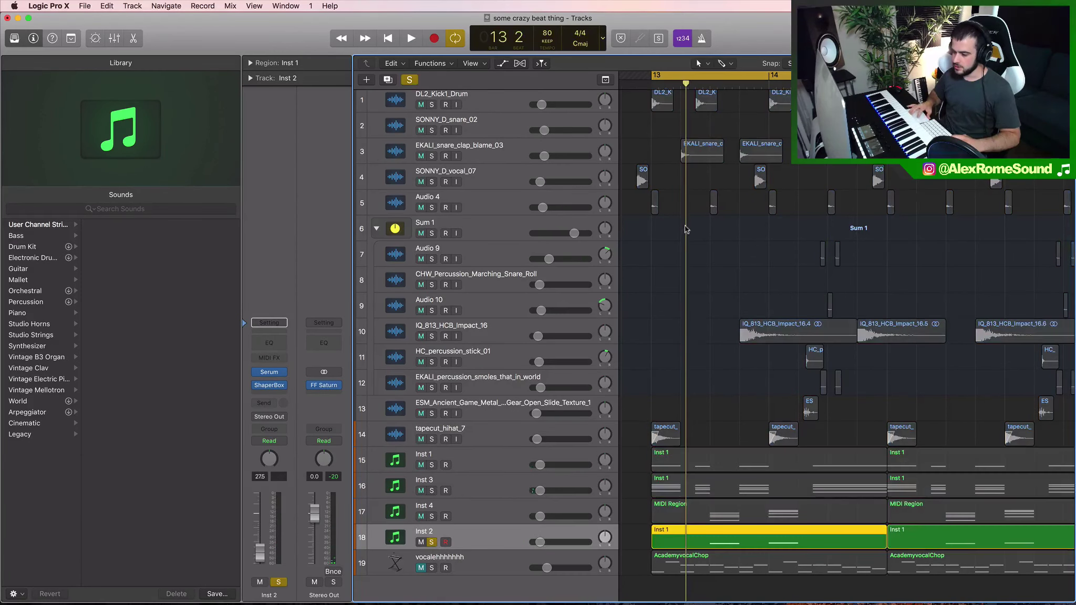
pyautogui.moveTo(712, 79); pyautogui.dragTo(769, 79)
pyautogui.press('space')
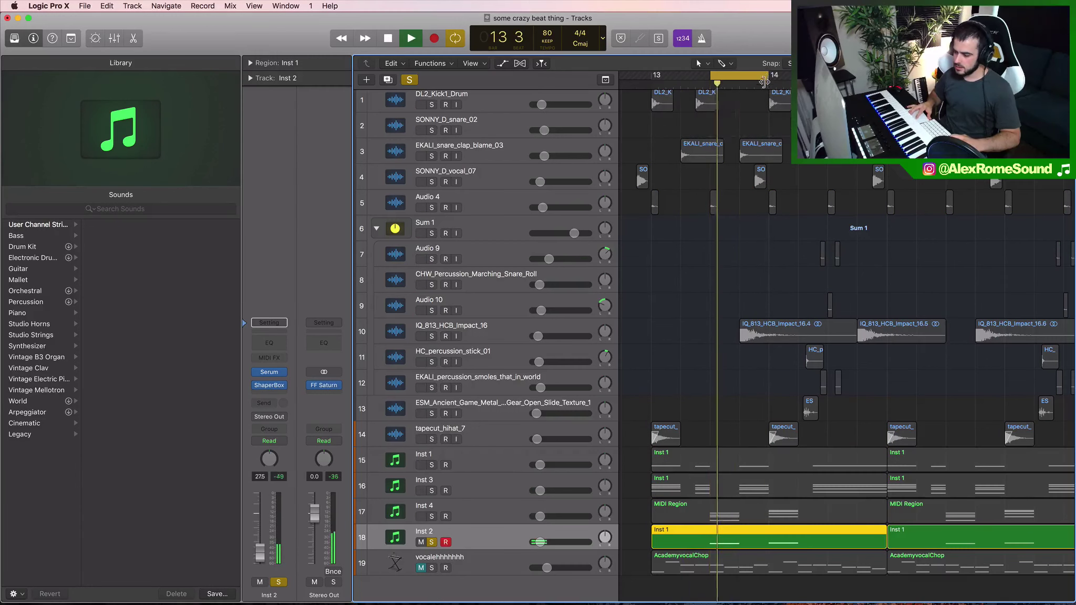
# Add Inst 4 to the solo to hear it with Inst 2, stop playback, and clear both solos.
pyautogui.click(431, 516)
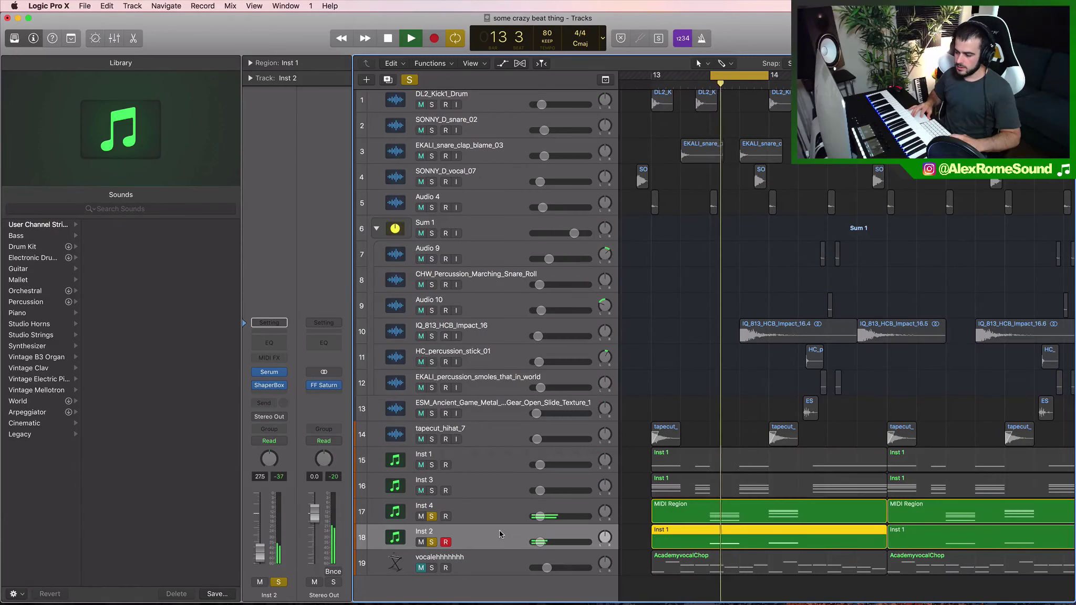
pyautogui.press('space')
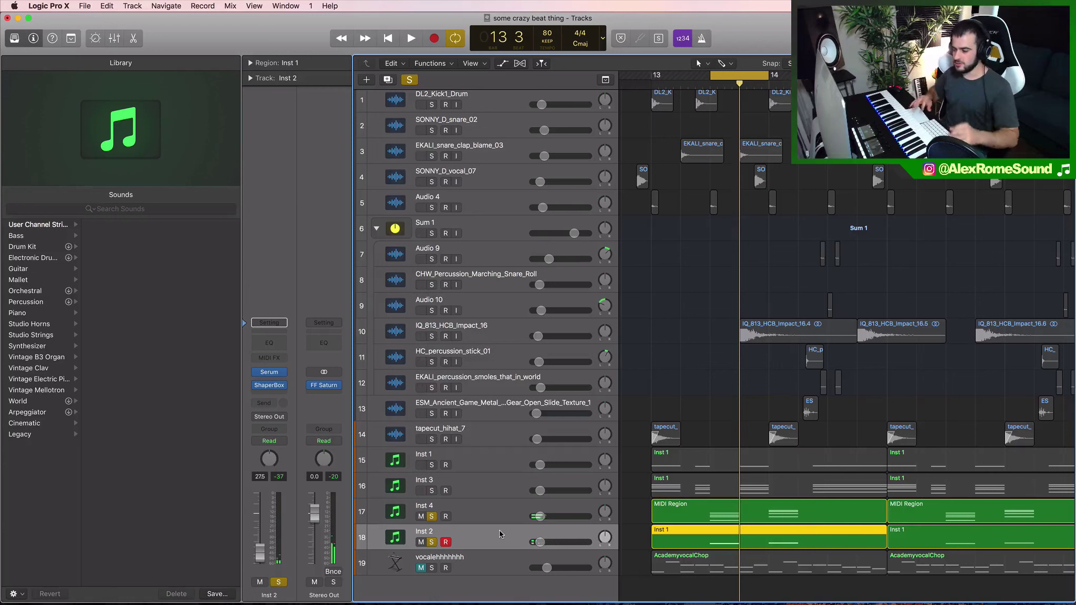
pyautogui.click(431, 542)
pyautogui.click(431, 516)
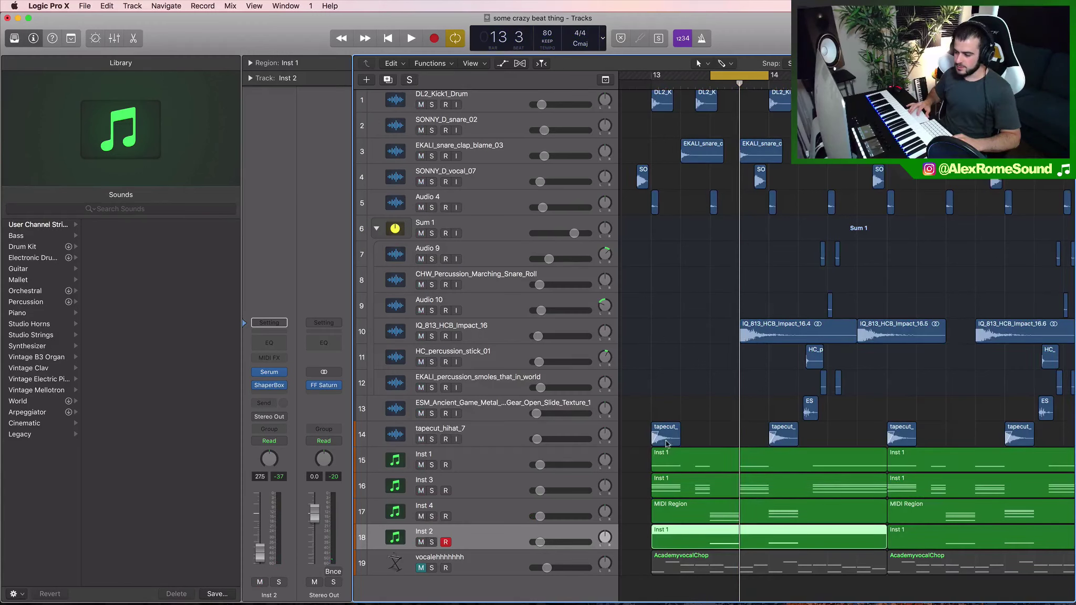
# Unmute the vocalehhhhhhh track and extend the cycle range so it starts at bar 13.
pyautogui.click(657, 455)
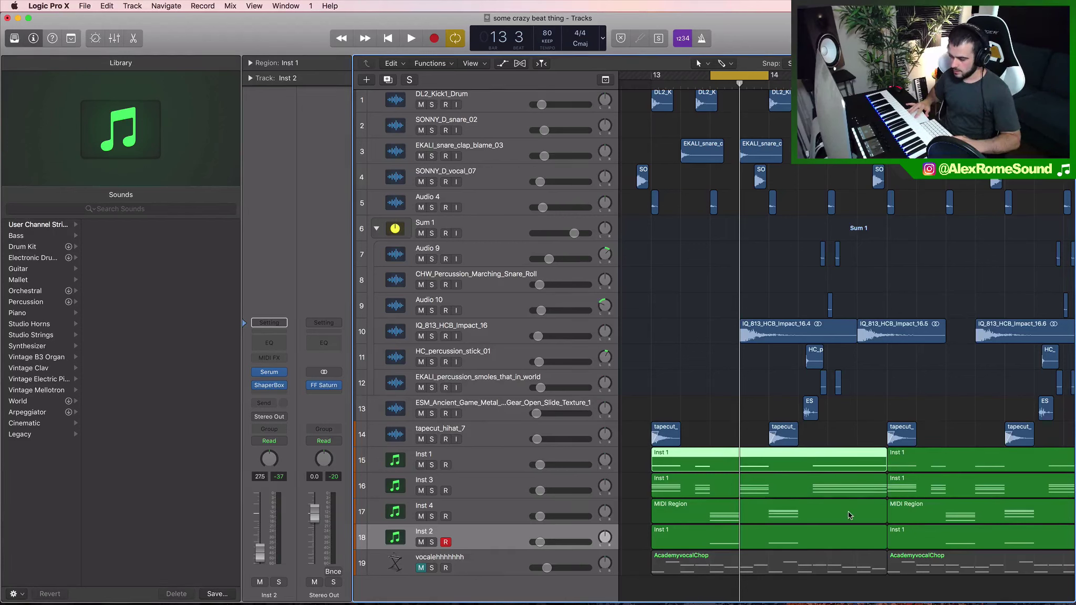
pyautogui.click(420, 568)
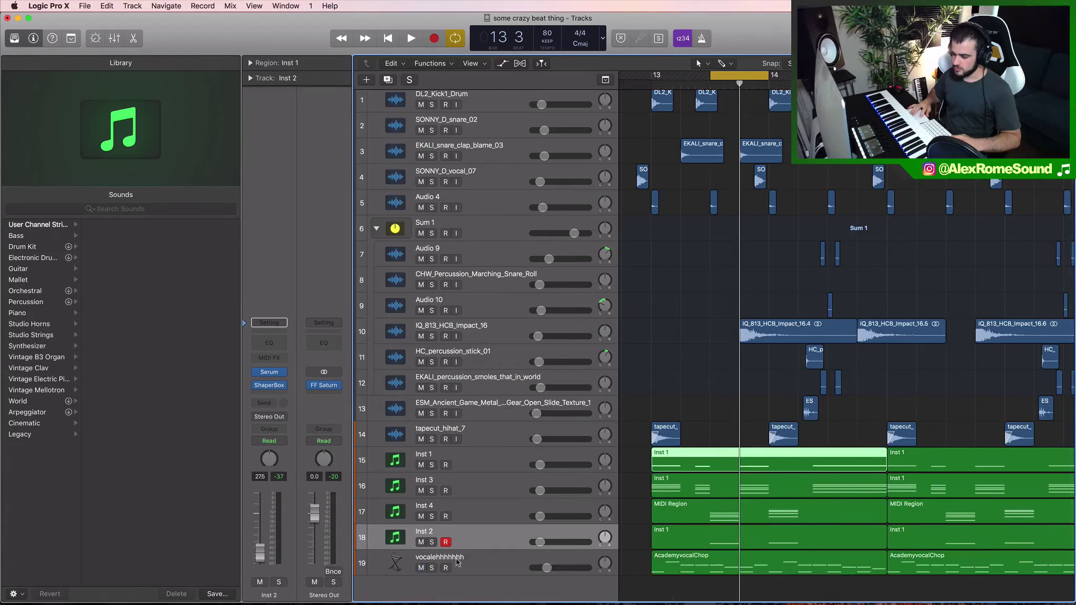
pyautogui.moveTo(654, 76); pyautogui.dragTo(942, 76)
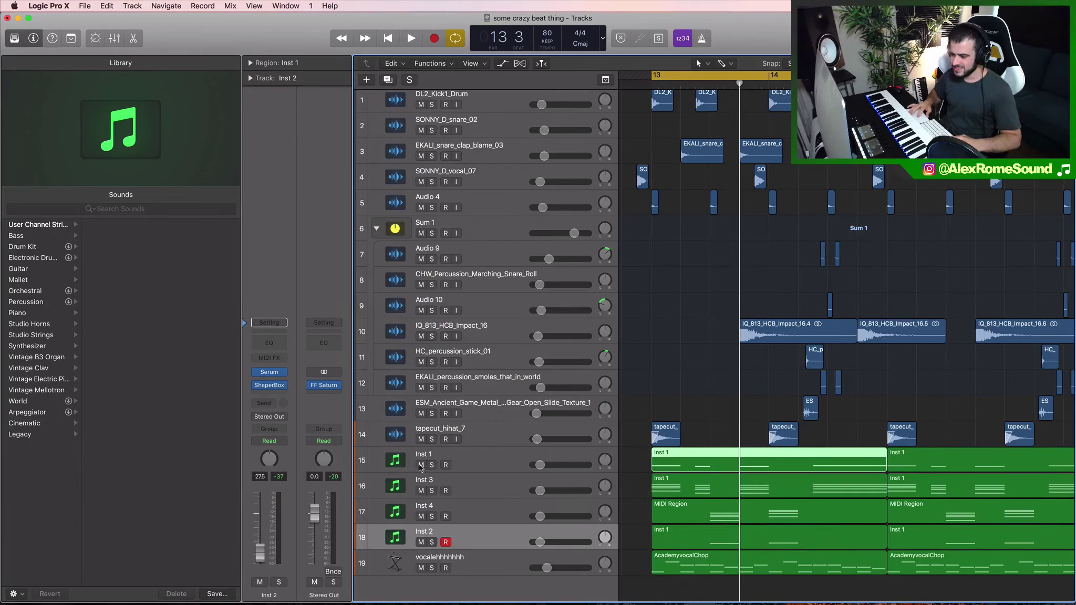
# Solo Inst 1, Inst 3, Inst 4, Inst 2 and vocalehhhhhhh and play them together through the cycle range.
pyautogui.moveTo(431, 465); pyautogui.dragTo(434, 568)
pyautogui.press('space')
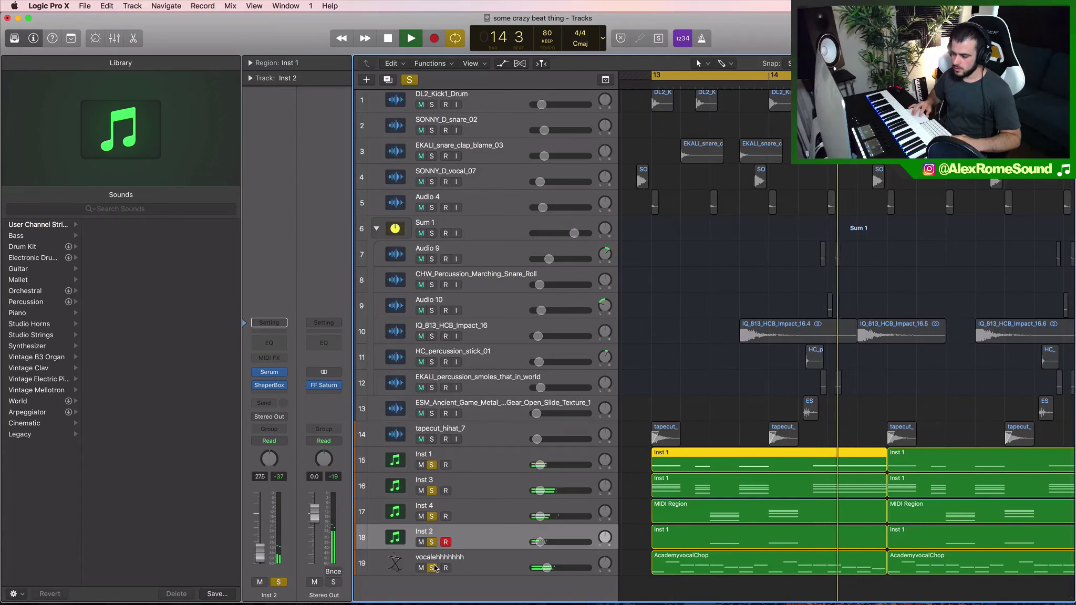
pyautogui.press('space')
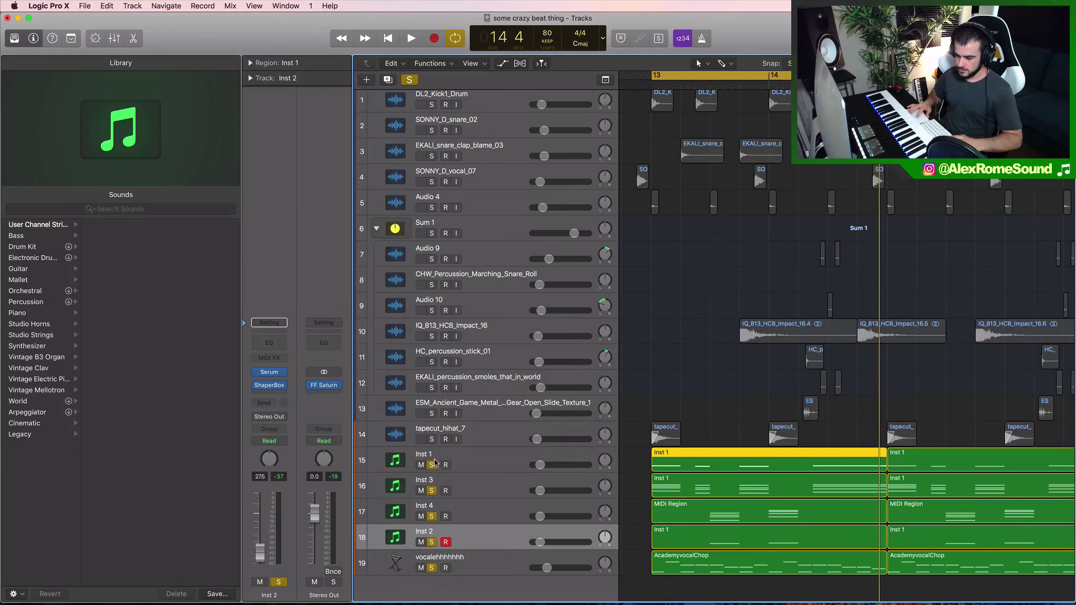
# Clear the solos on the four Inst tracks and vocalehhhhhhh, and deselect the regions in the full arrangement.
pyautogui.moveTo(431, 465); pyautogui.dragTo(431, 564)
pyautogui.scroll(-8, 821, 335)
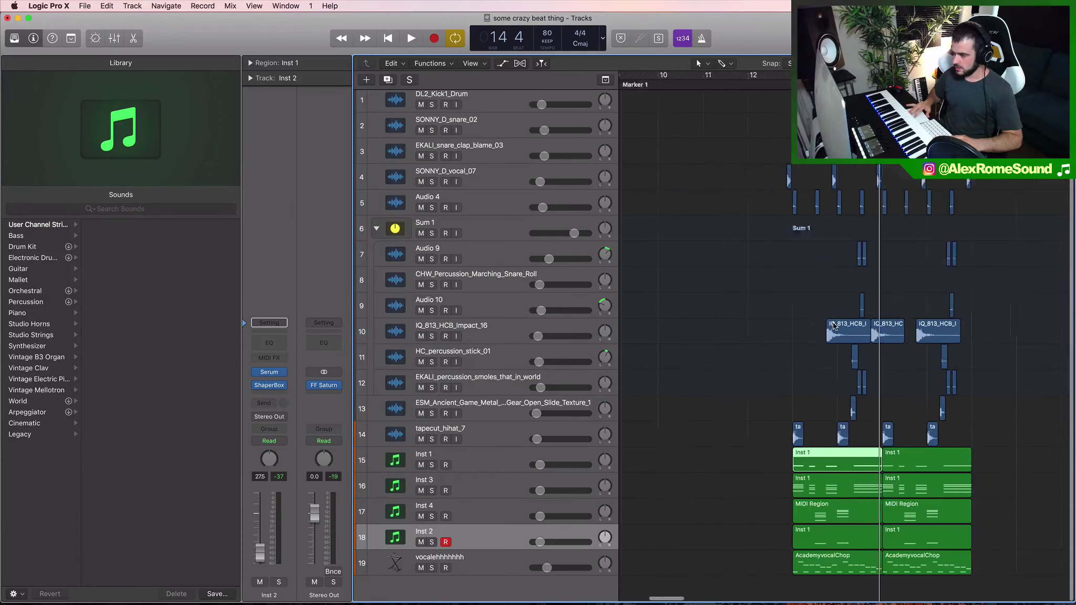
pyautogui.hscroll(3, 832, 323)
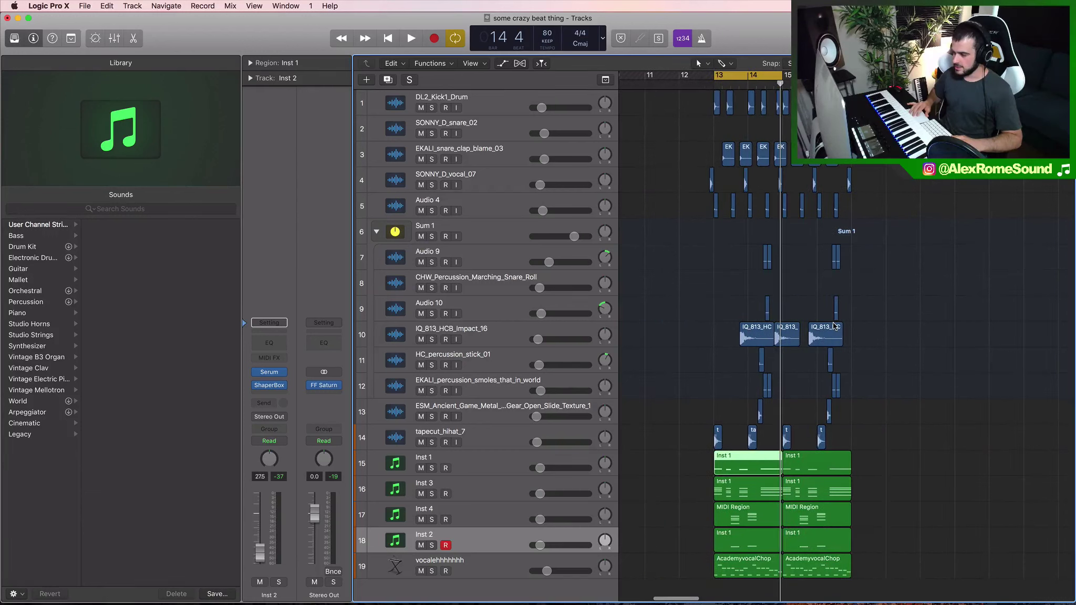
pyautogui.click(912, 396)
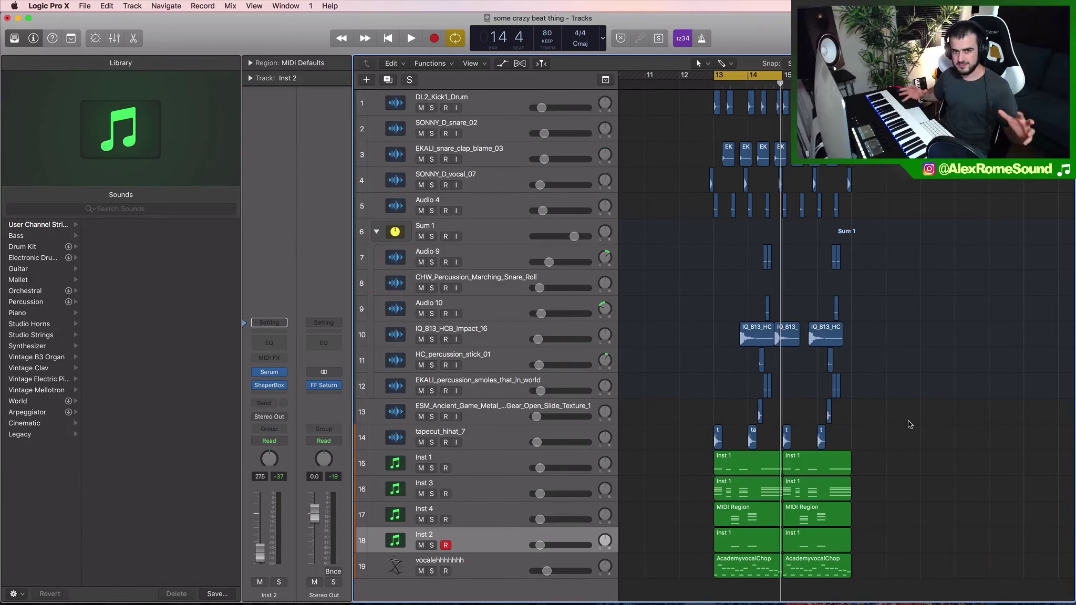